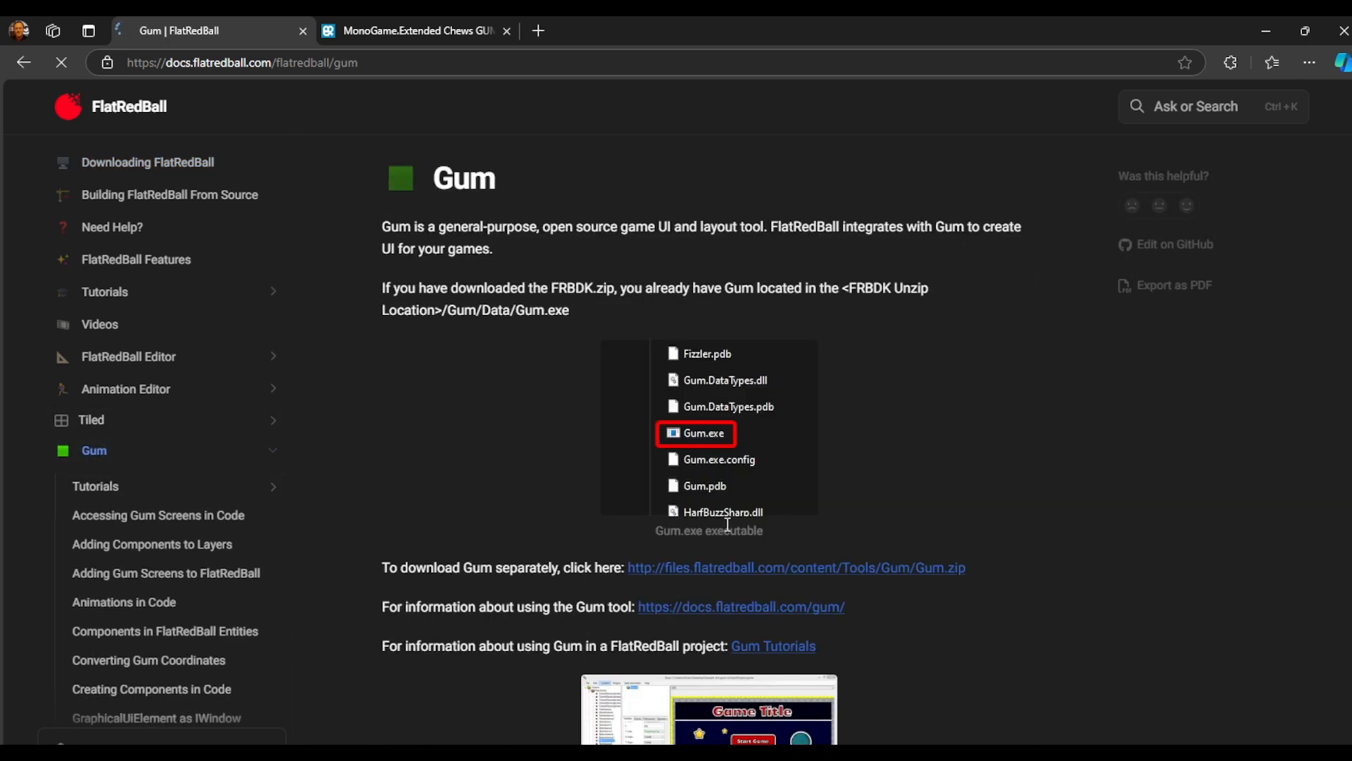
# Open the Gum tool documentation linked from the FlatRedBall page, look through its introduction and go to the Setup page.
pyautogui.click(743, 610)
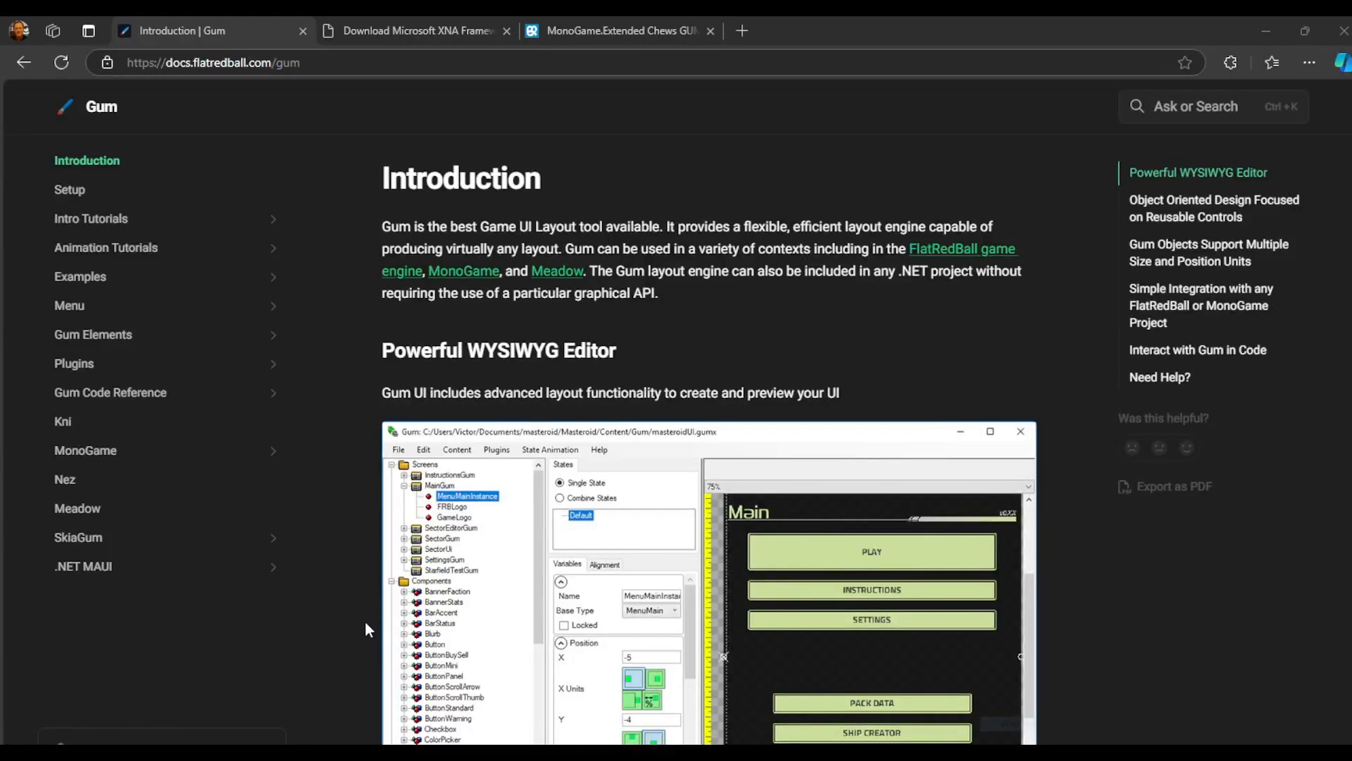
pyautogui.scroll(-2, 690, 381)
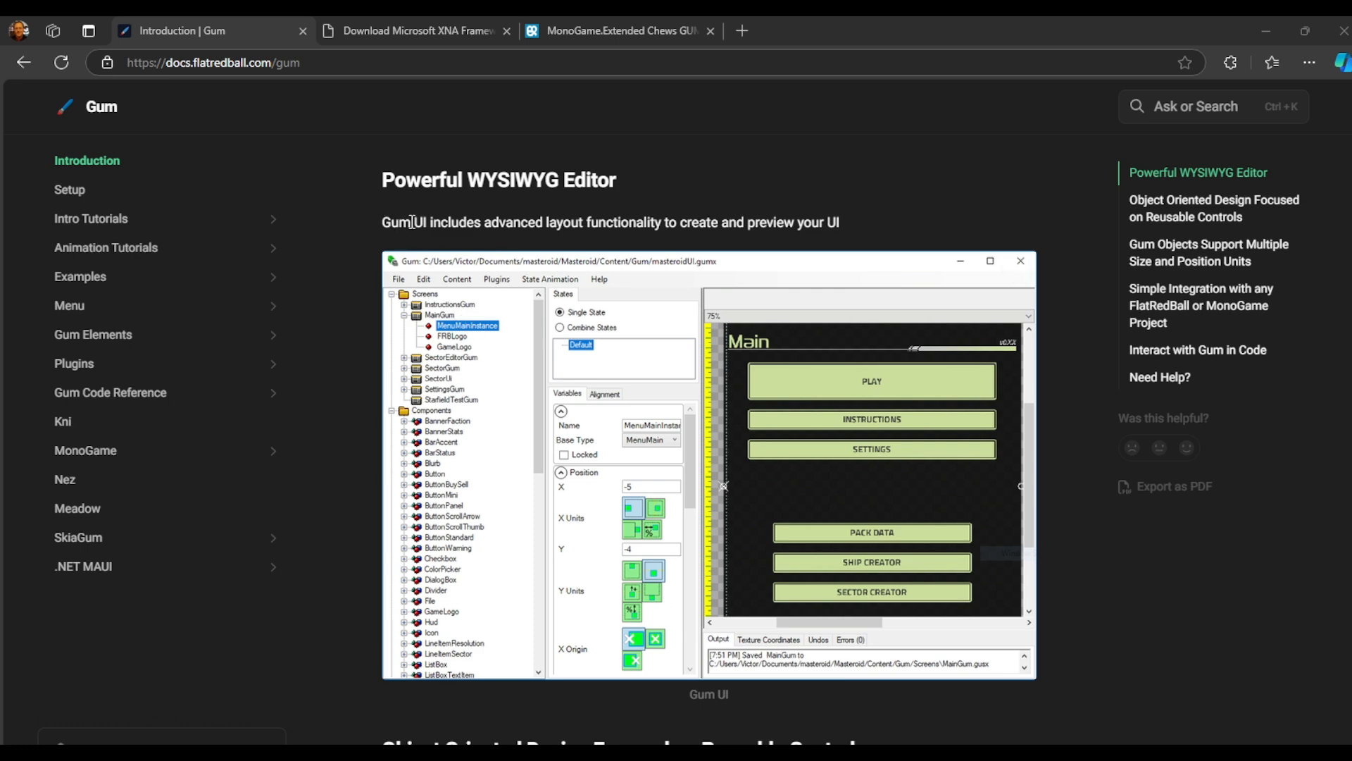
pyautogui.scroll(-8, 810, 514)
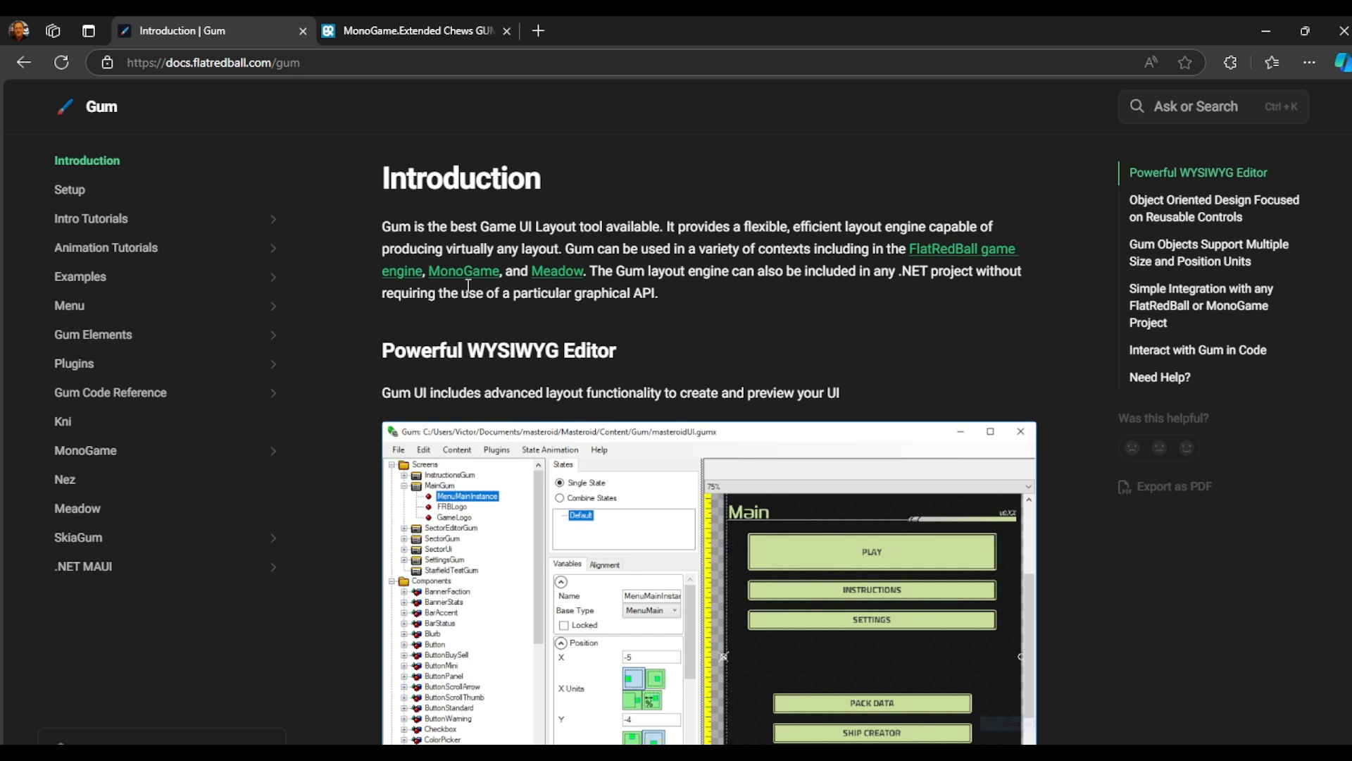
pyautogui.click(172, 200)
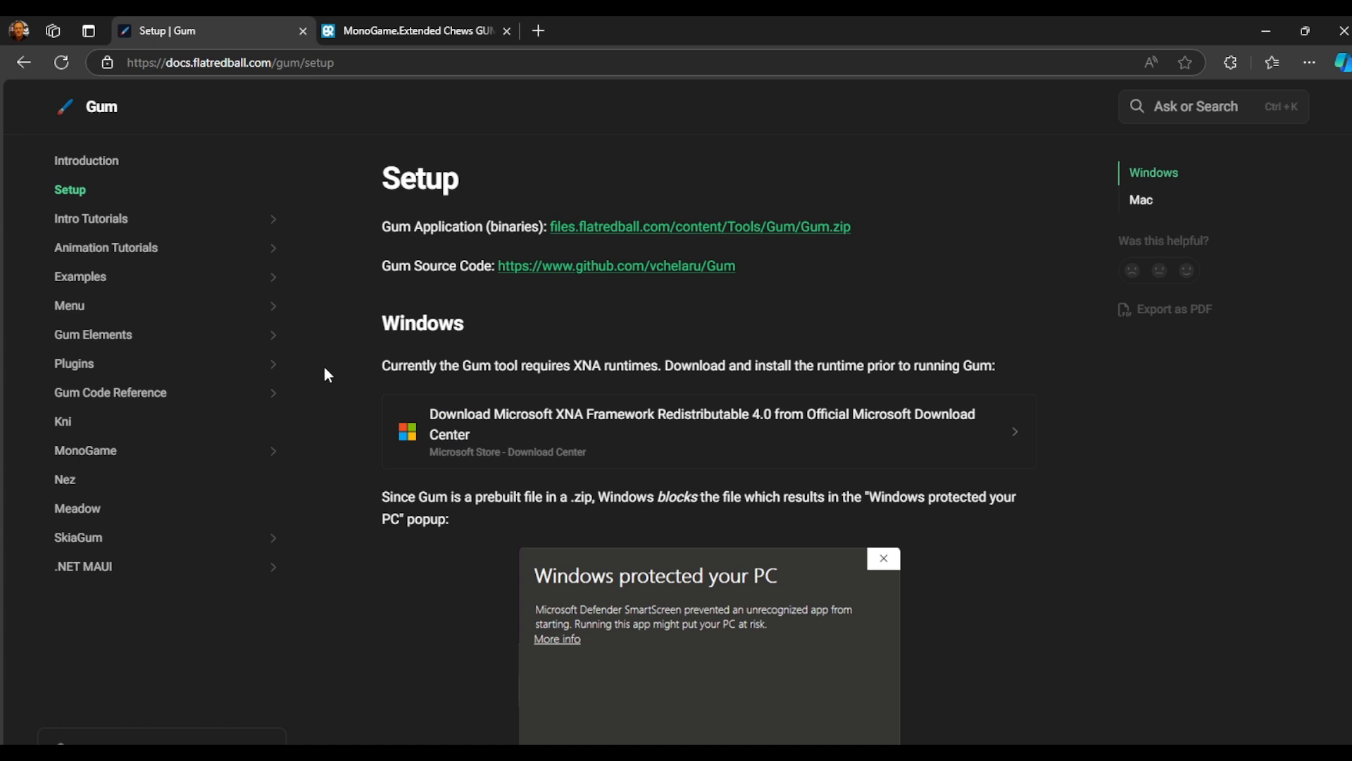
# Switch to the maximized Installation and Overview.txt notes in Notepad++ and highlight the answer under 1.1 What is GUM.
pyautogui.moveTo(1351, 155); pyautogui.dragTo(886, 154)
pyautogui.doubleClick(920, 158)
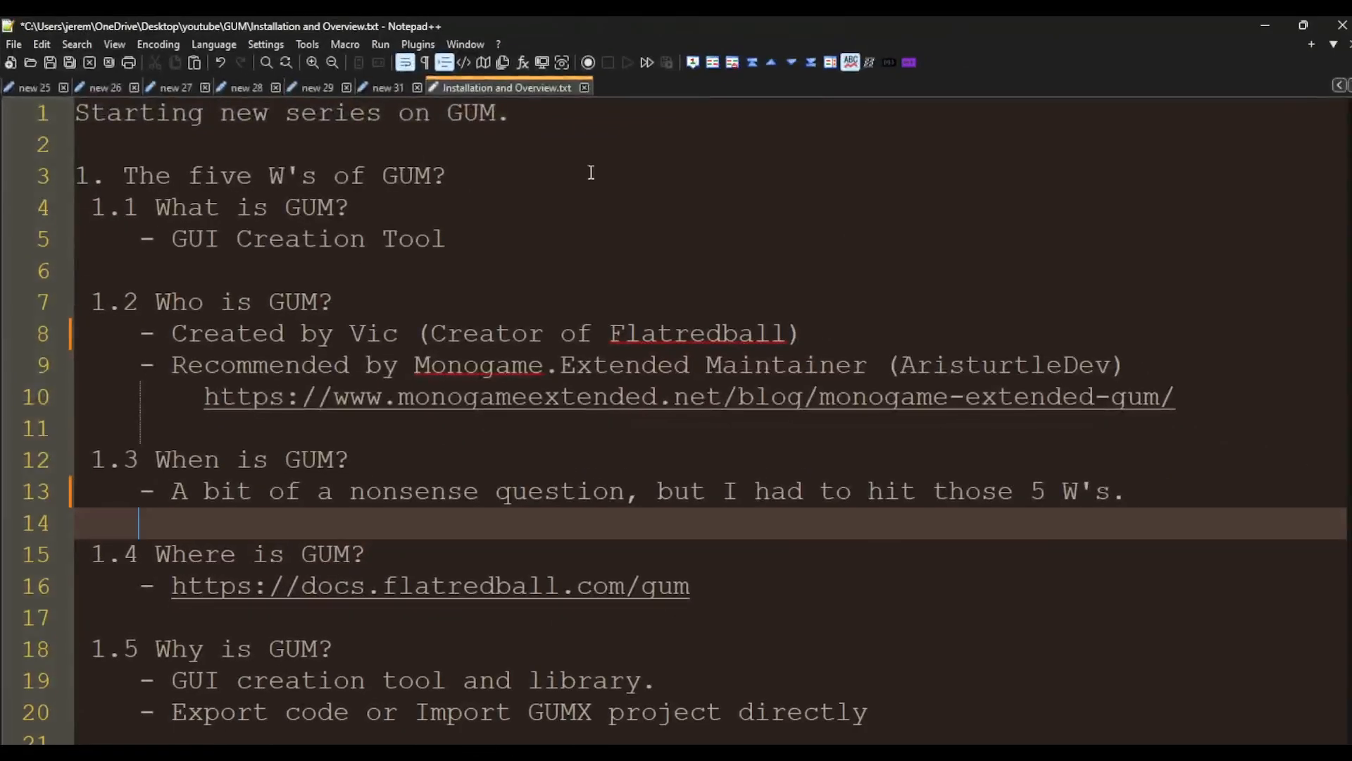
pyautogui.scroll(-1, 468, 247)
pyautogui.scroll(1, 462, 240)
pyautogui.moveTo(457, 240); pyautogui.dragTo(167, 248)
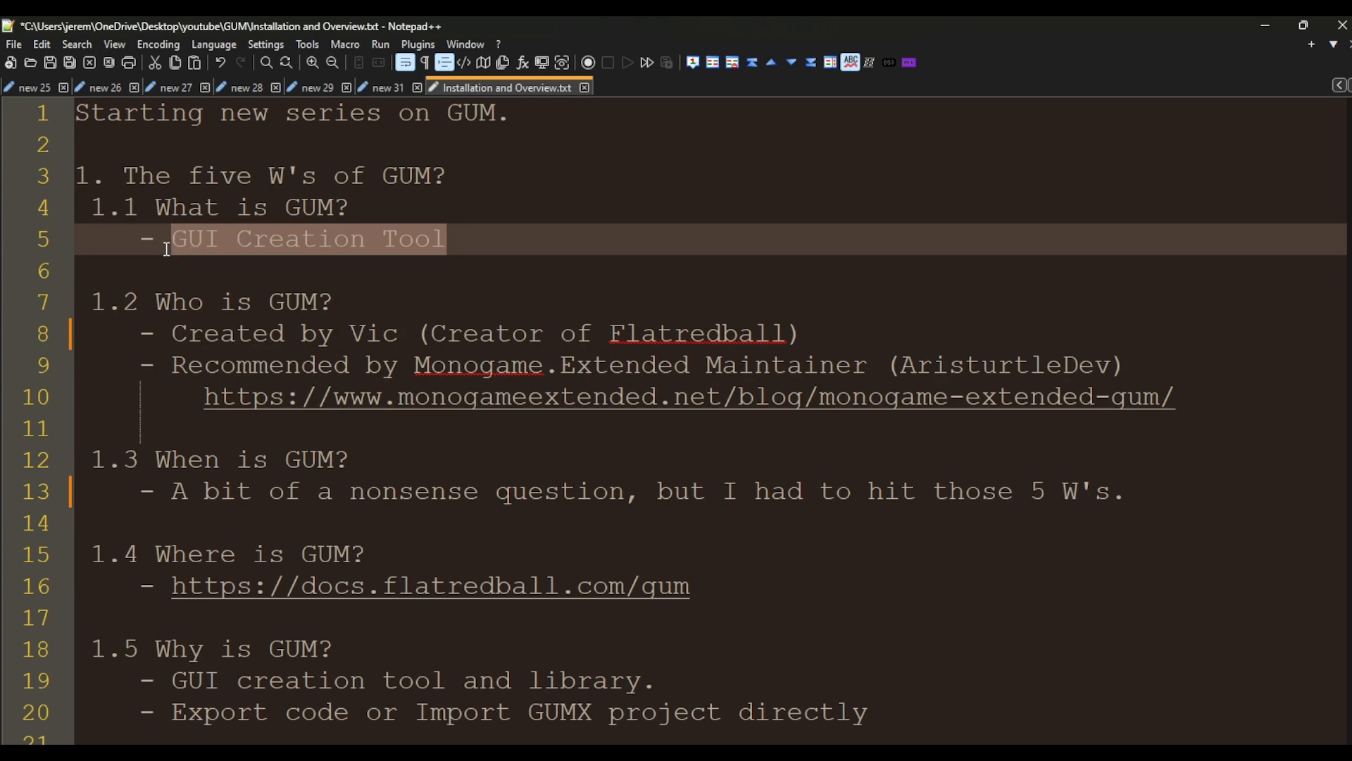
pyautogui.click(241, 270)
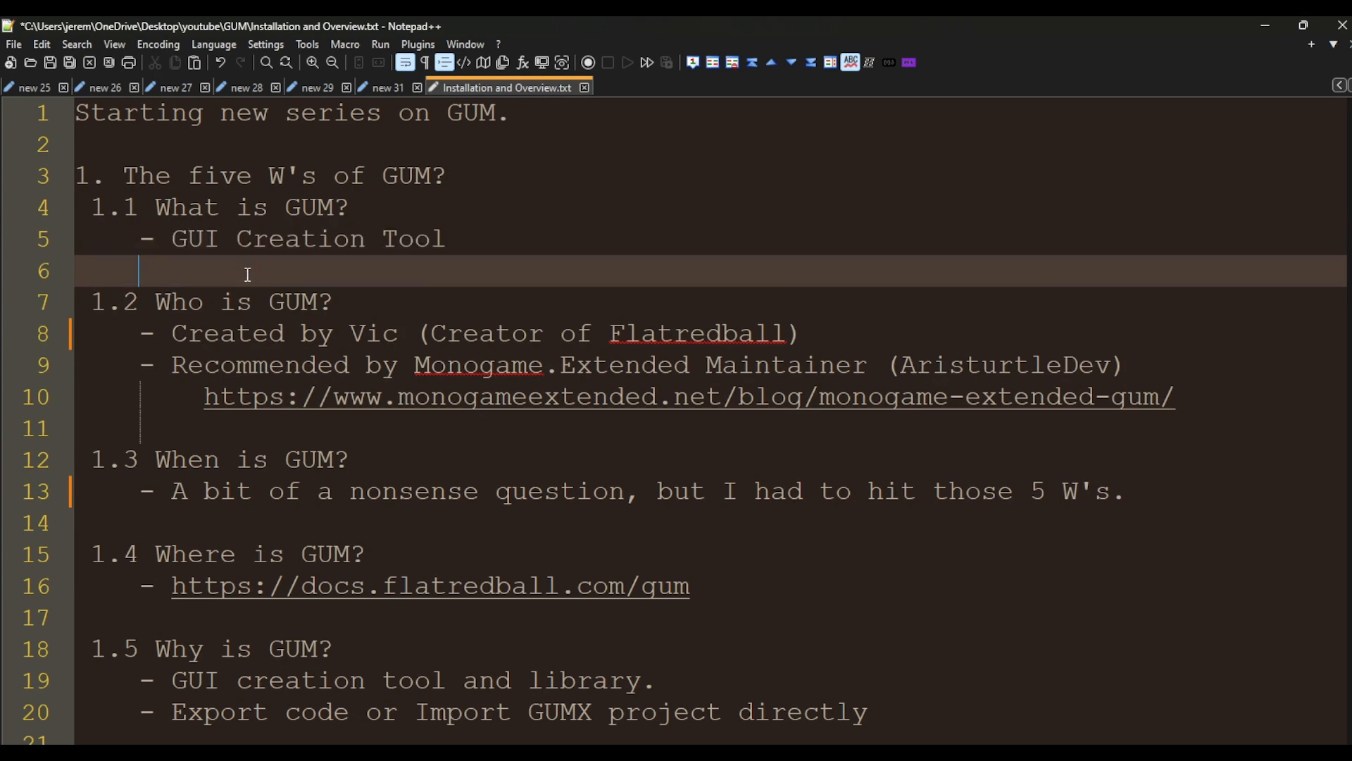
pyautogui.doubleClick(211, 239)
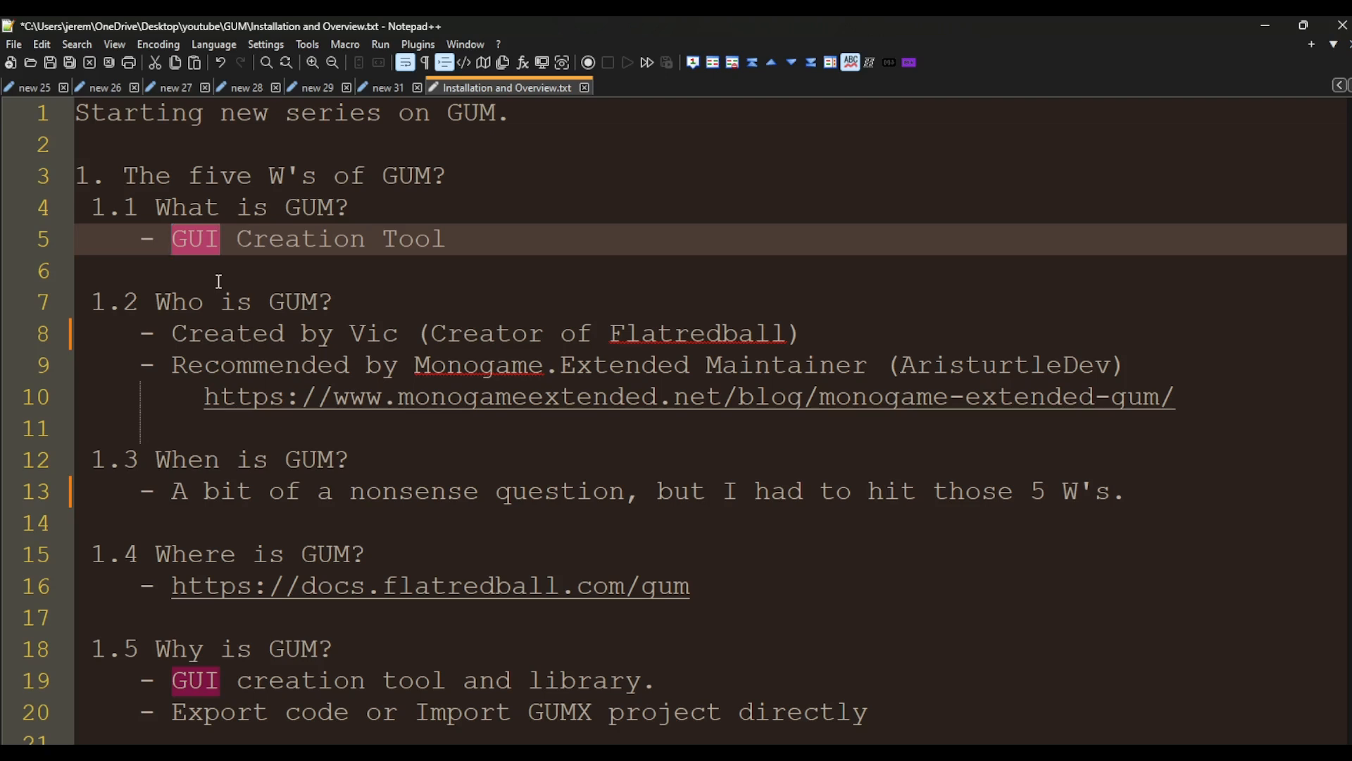
# Review section 1.2 Who is GUM, highlighting the creator, the Monogame.Extended recommendation and the blog link.
pyautogui.click(332, 435)
pyautogui.doubleClick(358, 331)
pyautogui.click(486, 279)
pyautogui.click(614, 333)
pyautogui.doubleClick(615, 333)
pyautogui.click(712, 271)
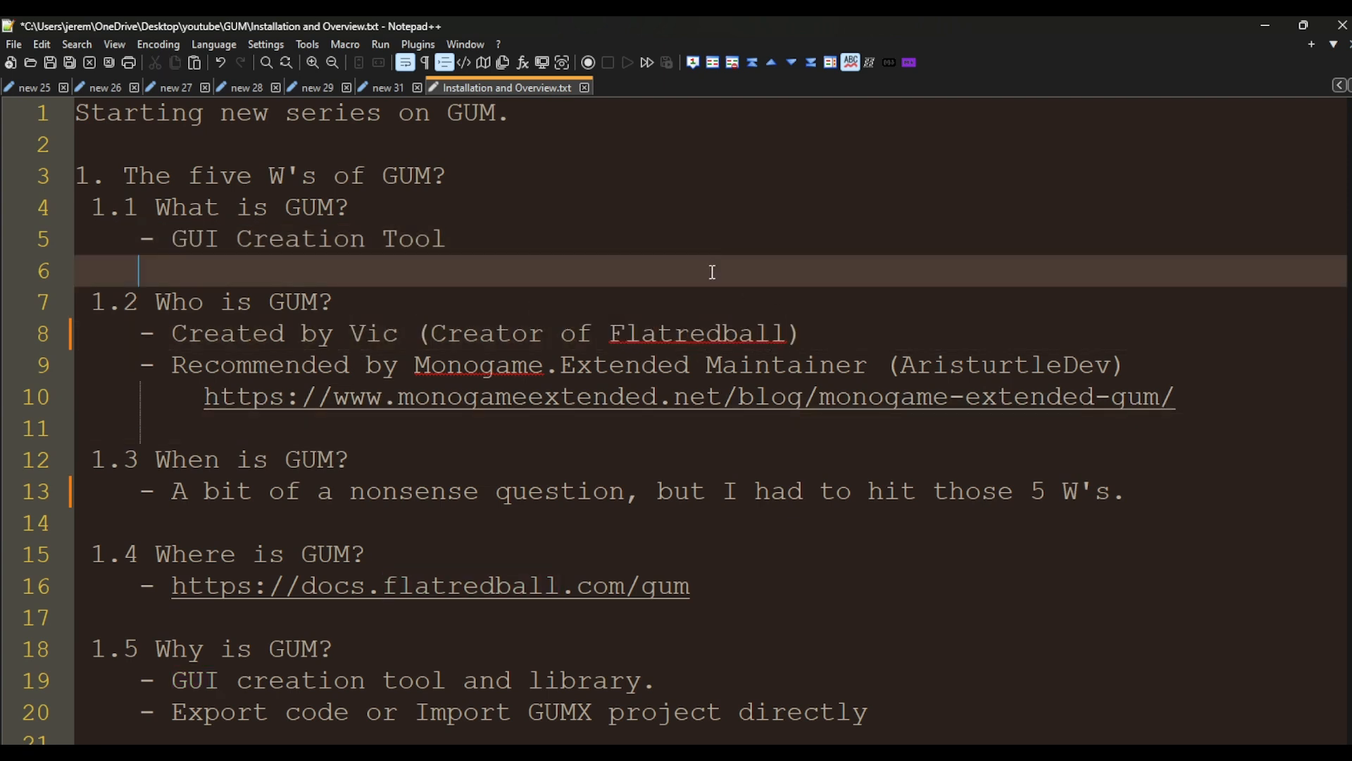
pyautogui.click(356, 463)
pyautogui.click(355, 427)
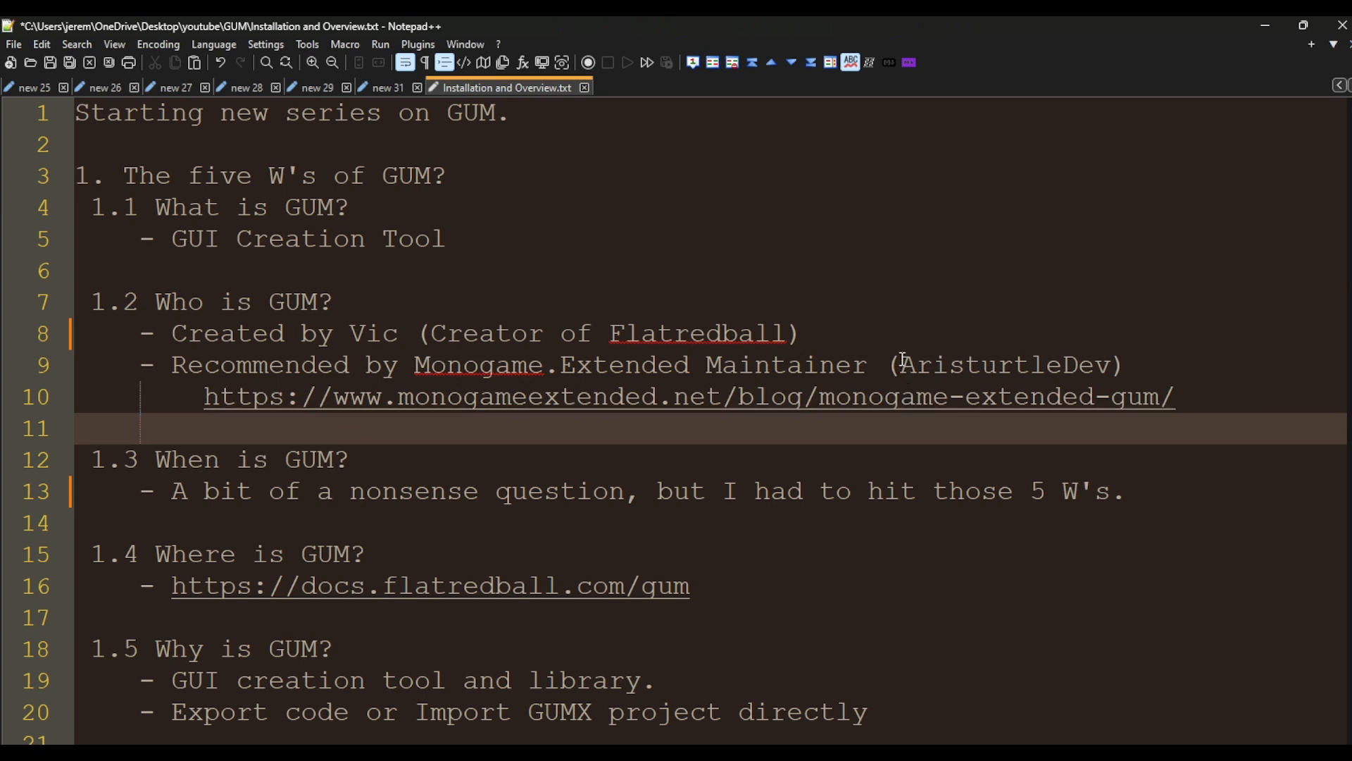
pyautogui.moveTo(407, 361); pyautogui.dragTo(697, 362)
pyautogui.click(576, 435)
pyautogui.moveTo(1176, 398); pyautogui.dragTo(200, 402)
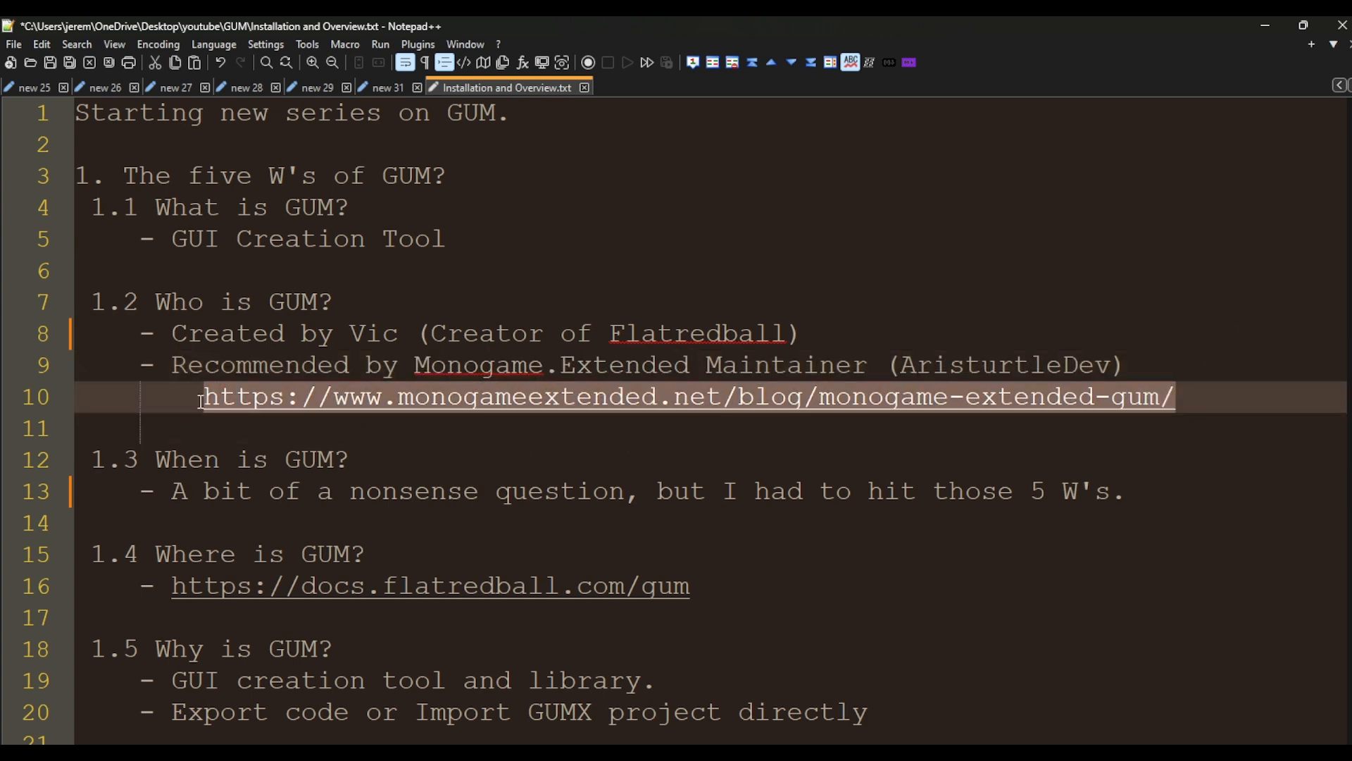
# Review section 1.3 When is GUM, highlighting both halves of the nonsense-question remark.
pyautogui.click(413, 465)
pyautogui.click(394, 536)
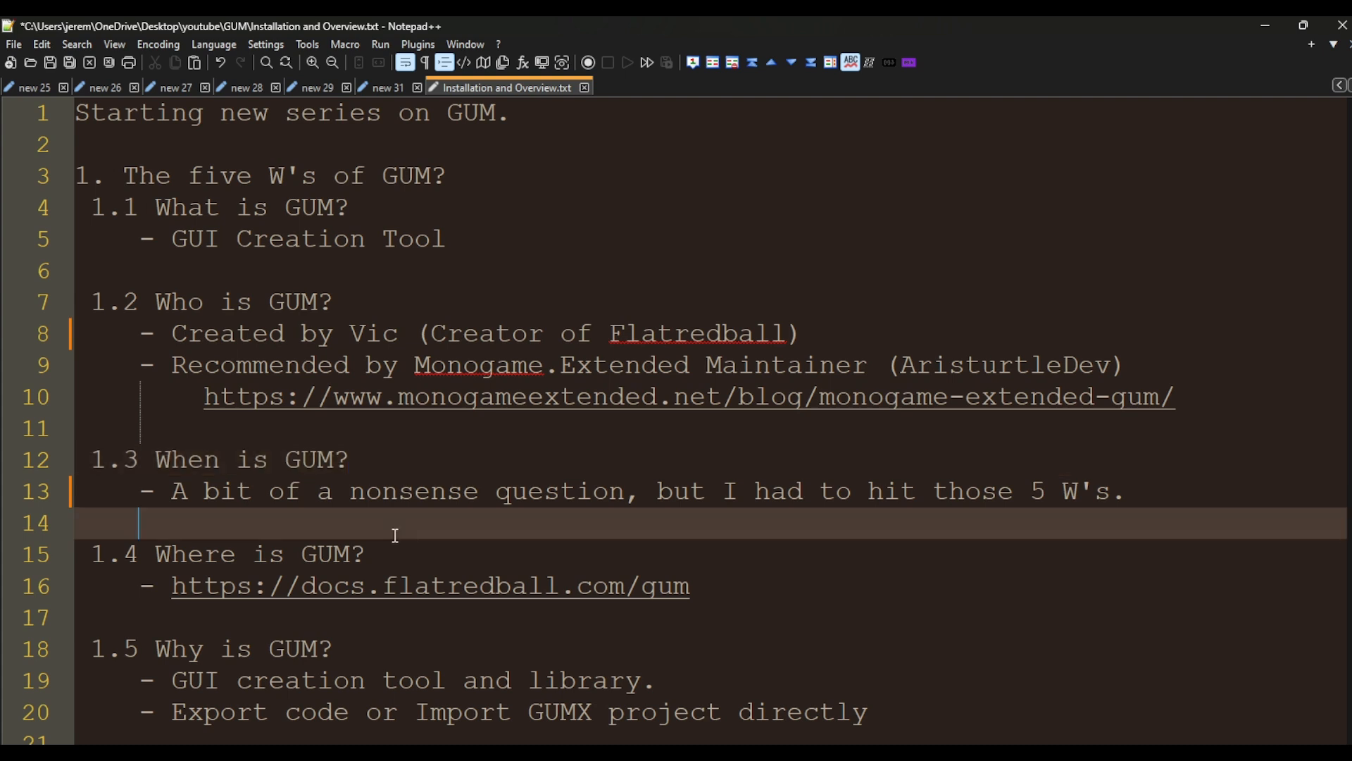
pyautogui.moveTo(167, 491); pyautogui.dragTo(528, 493)
pyautogui.click(684, 494)
pyautogui.moveTo(662, 488); pyautogui.dragTo(1129, 489)
pyautogui.click(1045, 489)
pyautogui.click(533, 586)
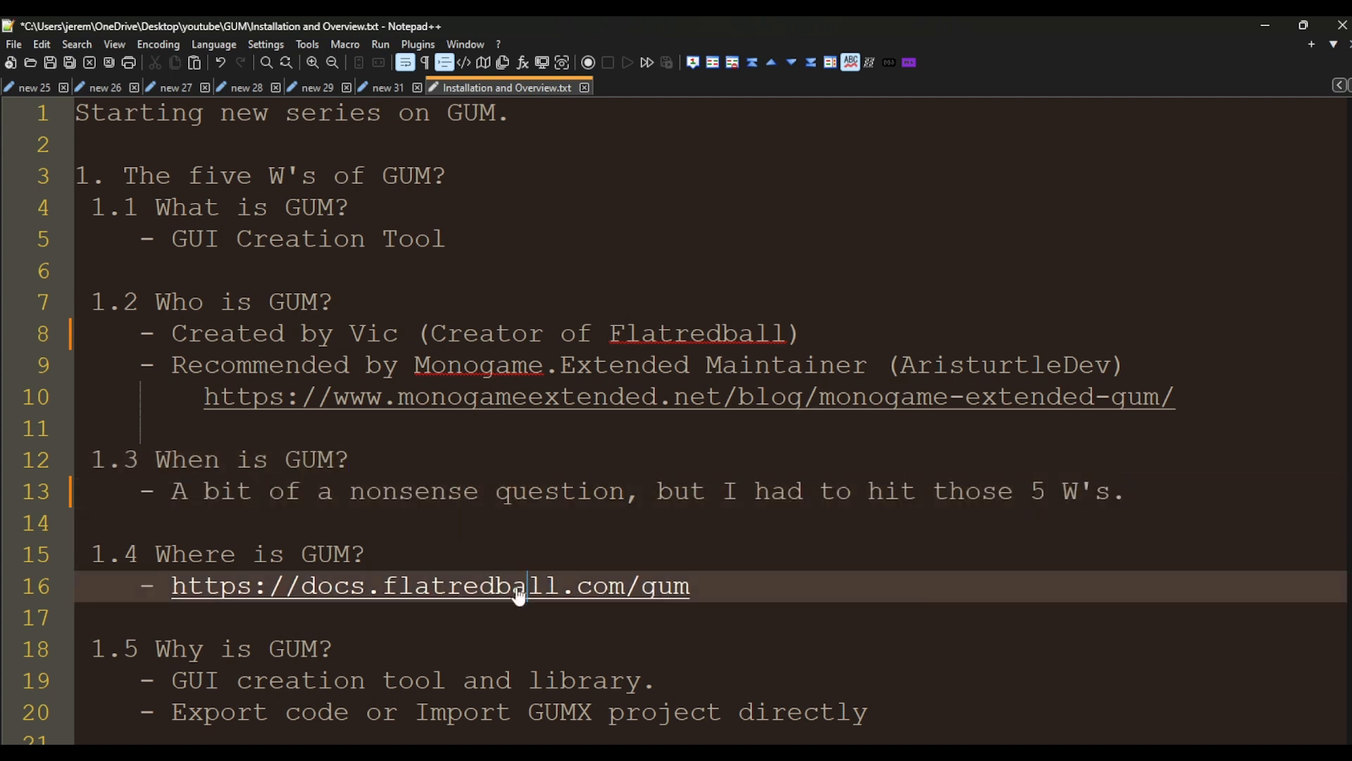
pyautogui.click(303, 493)
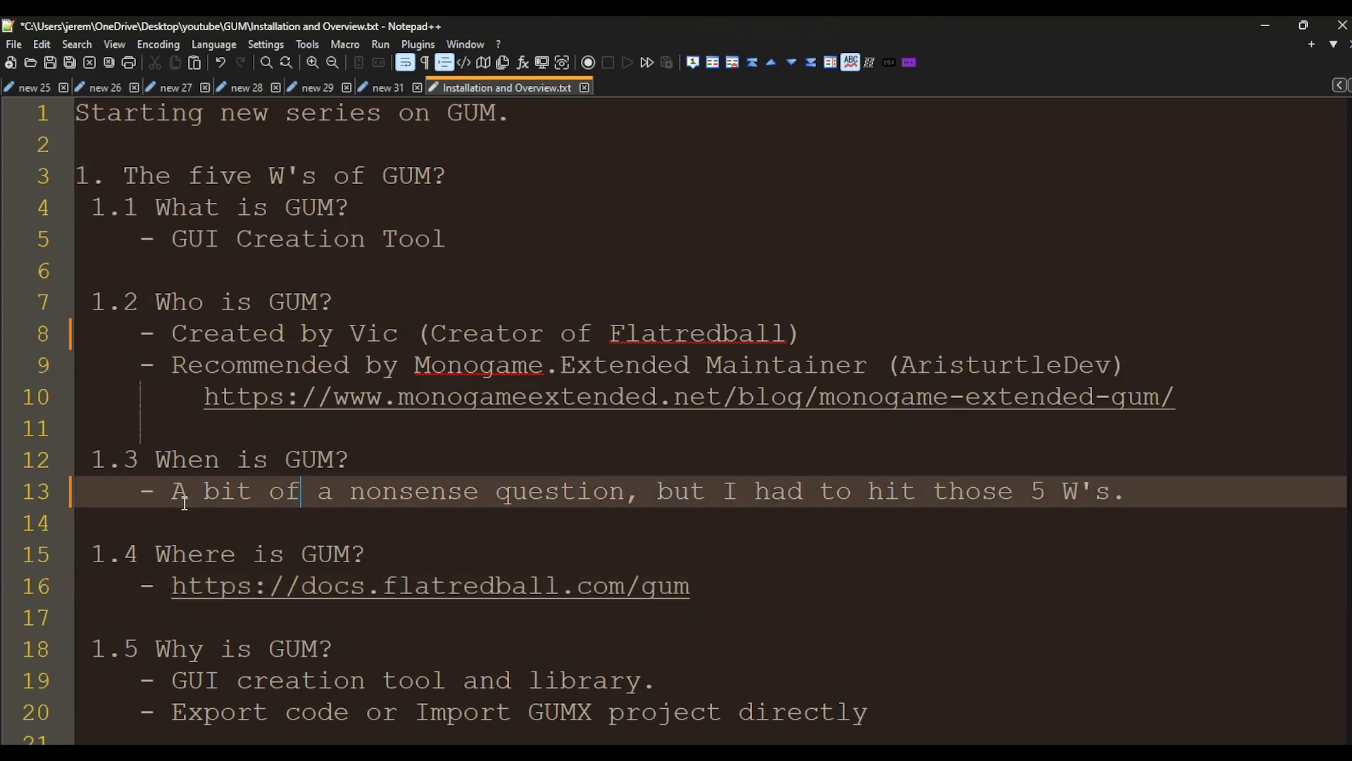
# Highlight the docs.flatredball.com/gum link under section 1.4 Where is GUM.
pyautogui.click(405, 545)
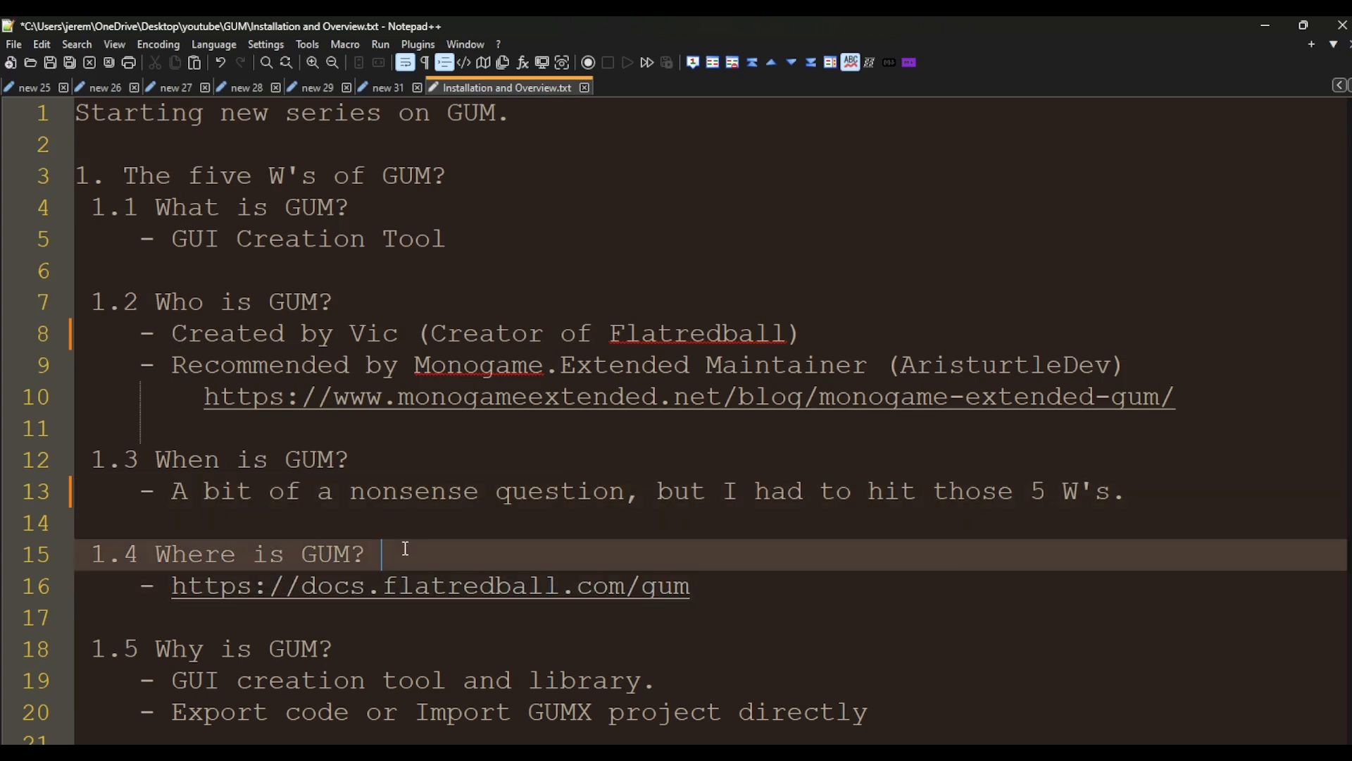
pyautogui.moveTo(693, 593); pyautogui.dragTo(173, 593)
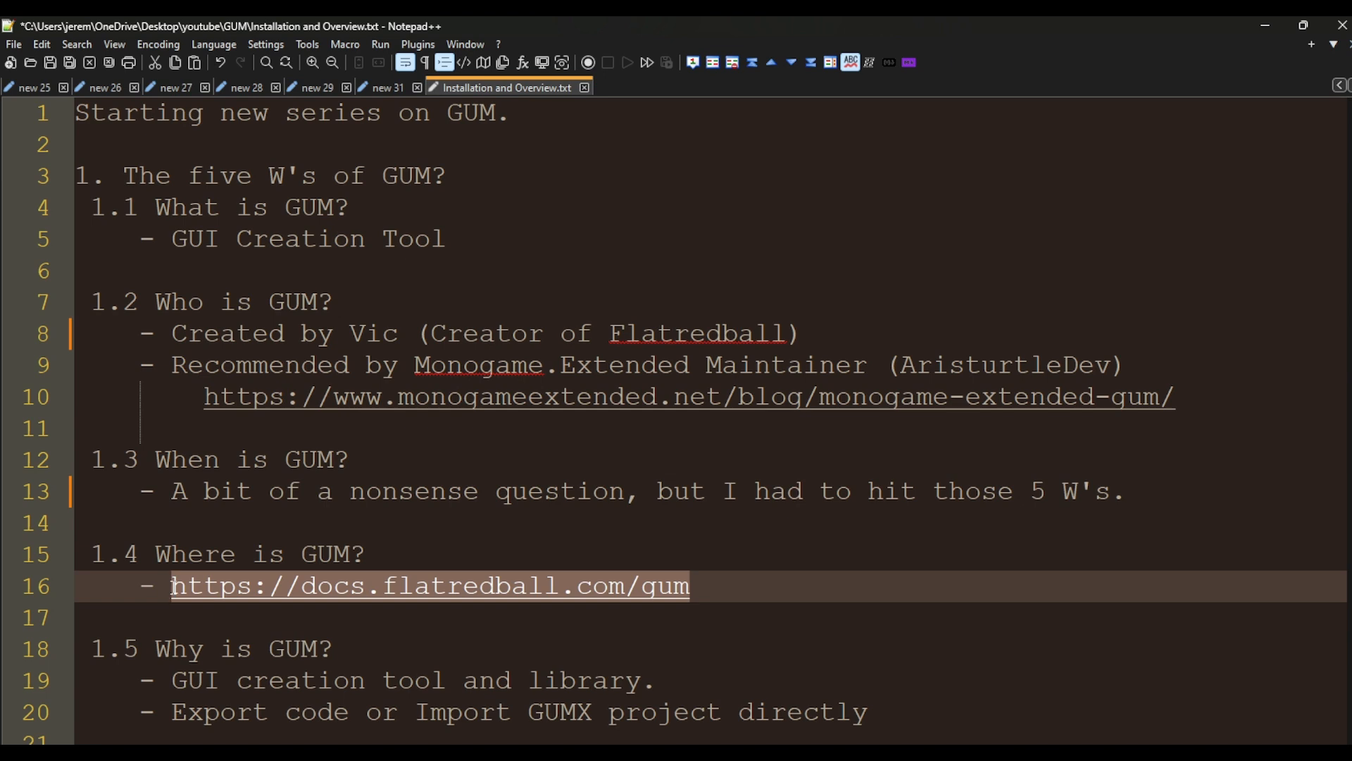
pyautogui.click(673, 651)
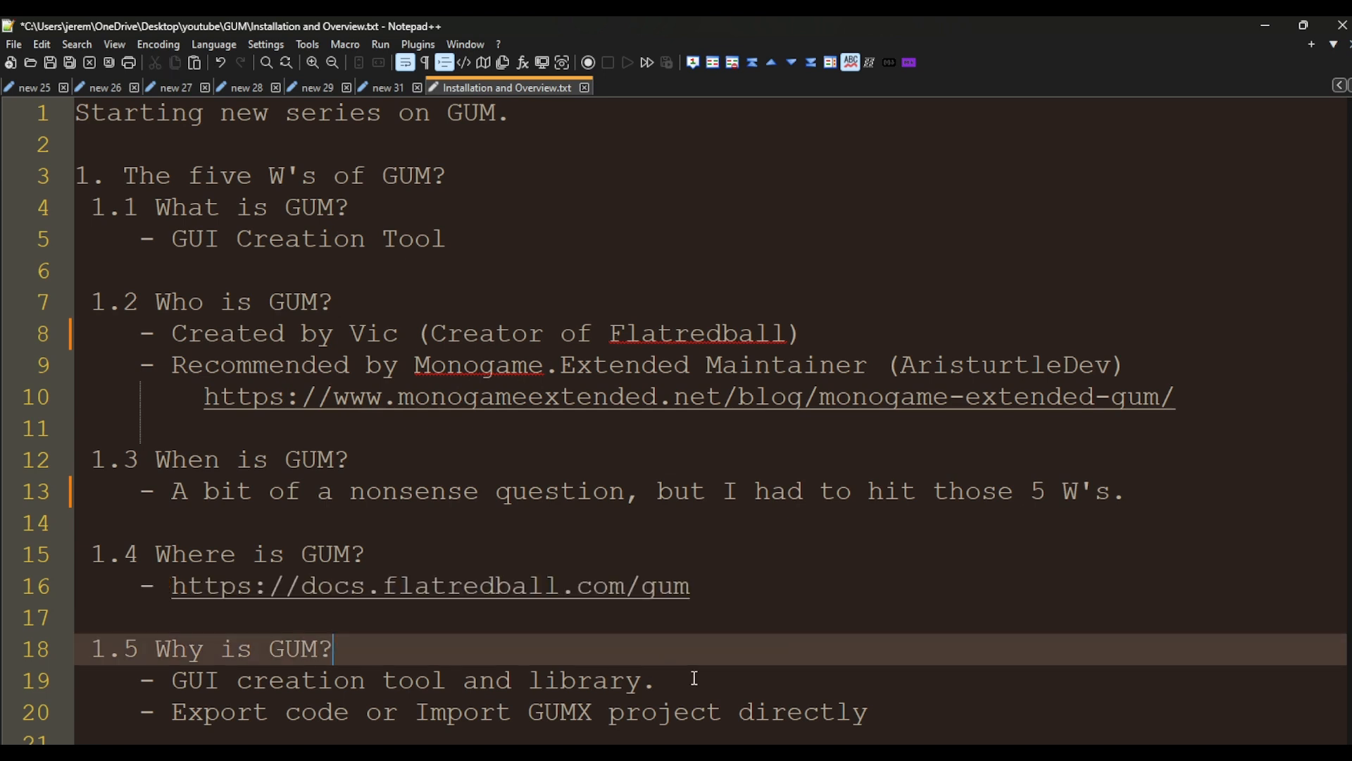
# Review section 1.5 Why is GUM, highlighting the library, GUI, export code and GUMX wording.
pyautogui.scroll(-2, 690, 662)
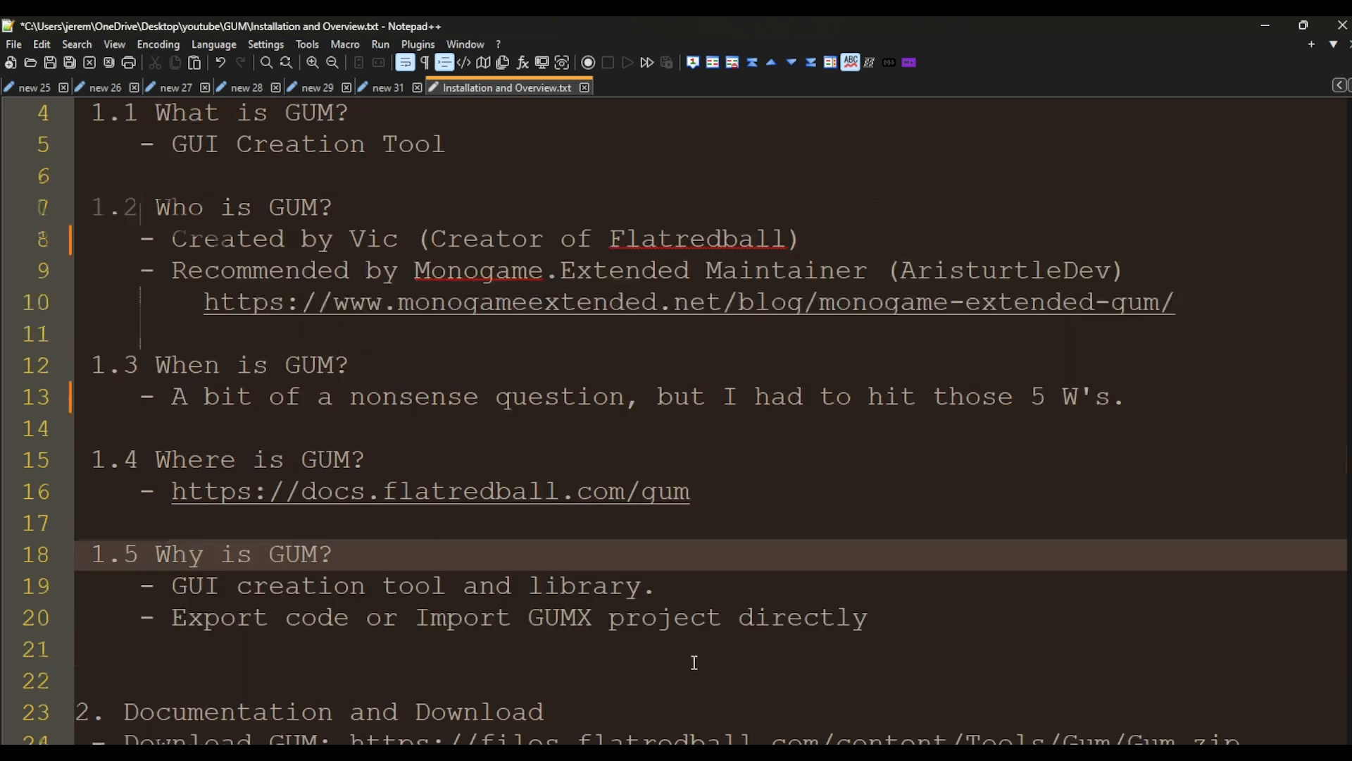
pyautogui.scroll(2, 688, 577)
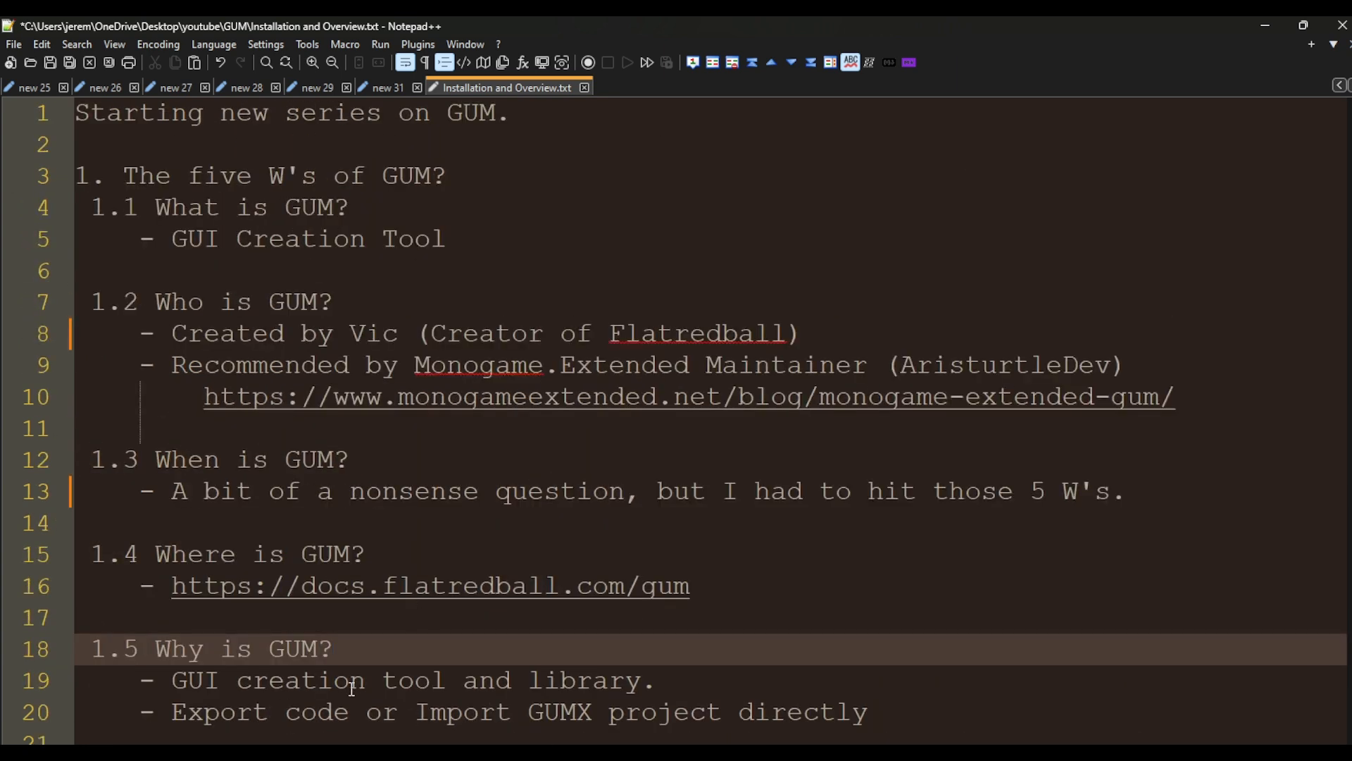
pyautogui.moveTo(643, 680); pyautogui.dragTo(536, 686)
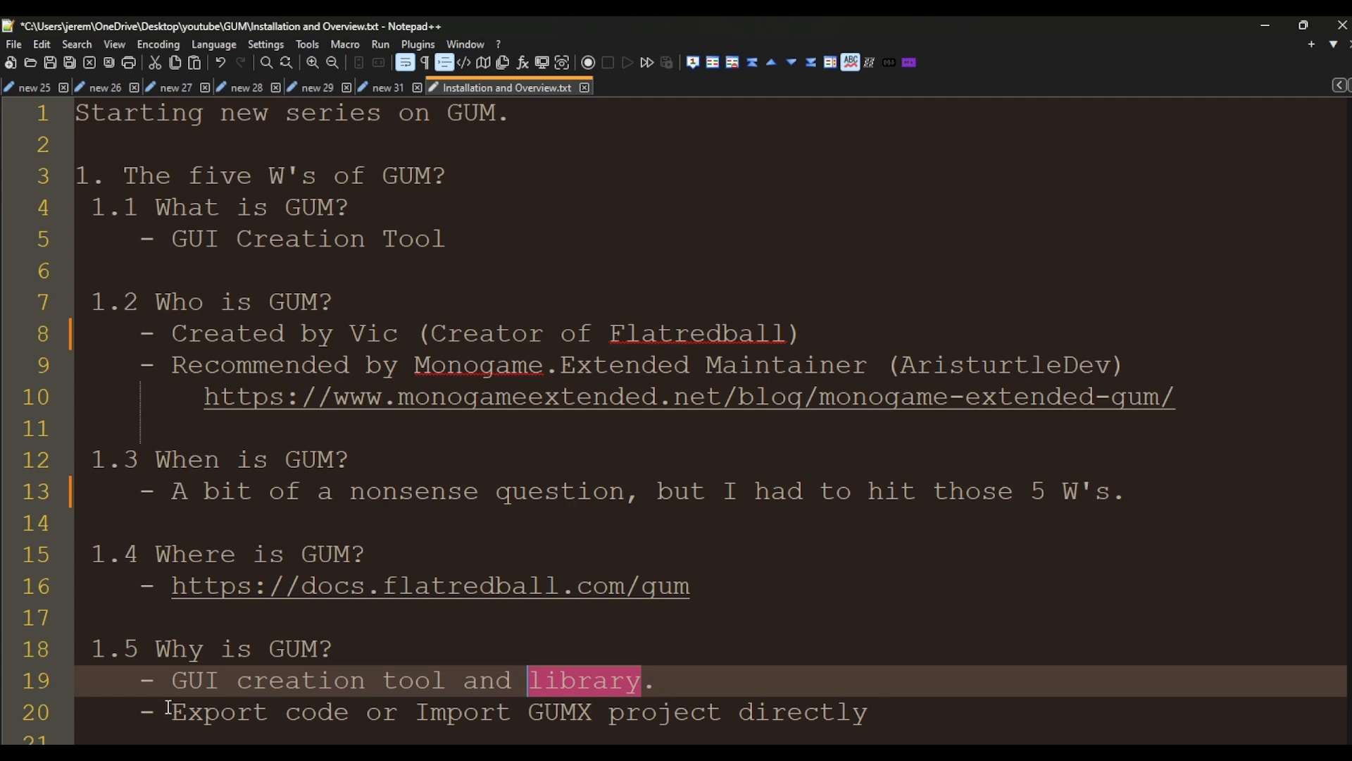
pyautogui.moveTo(172, 682); pyautogui.dragTo(222, 678)
pyautogui.moveTo(271, 649); pyautogui.dragTo(318, 653)
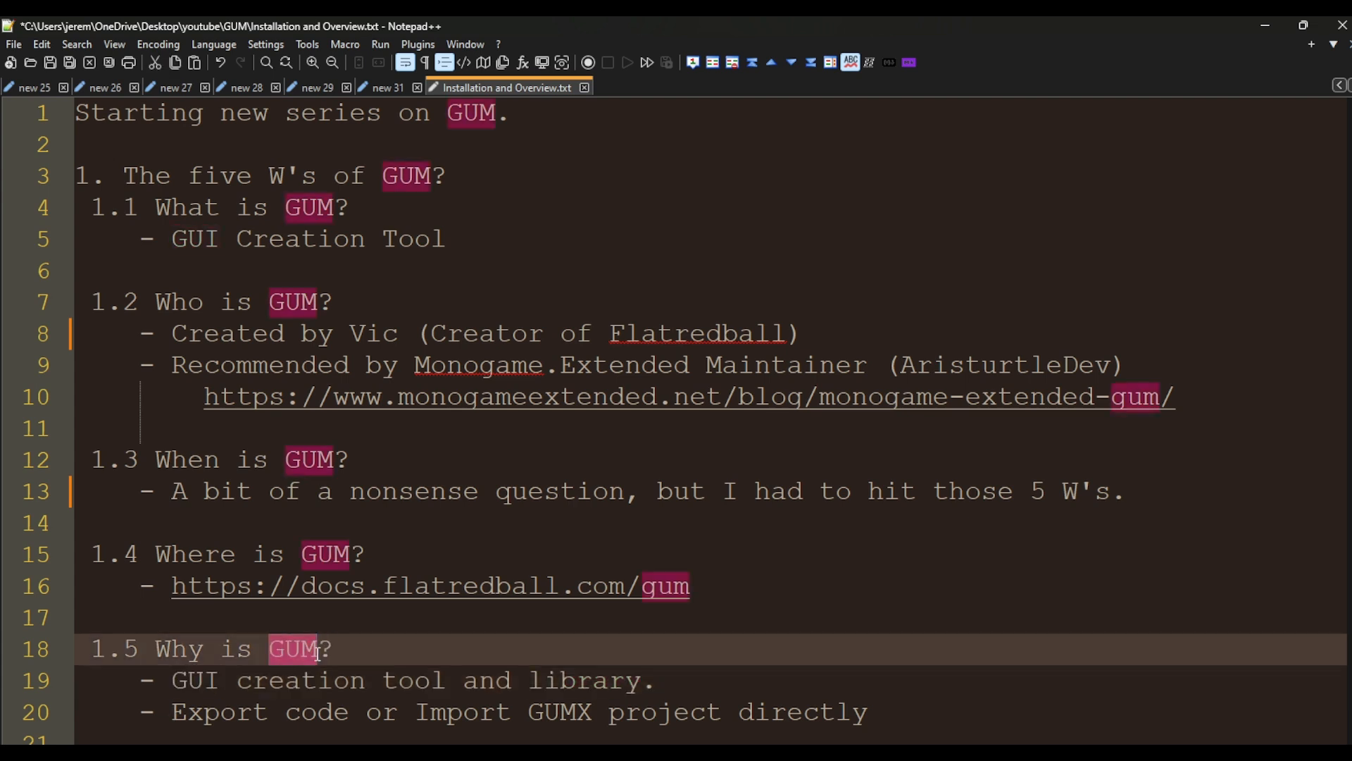
pyautogui.moveTo(173, 713); pyautogui.dragTo(350, 715)
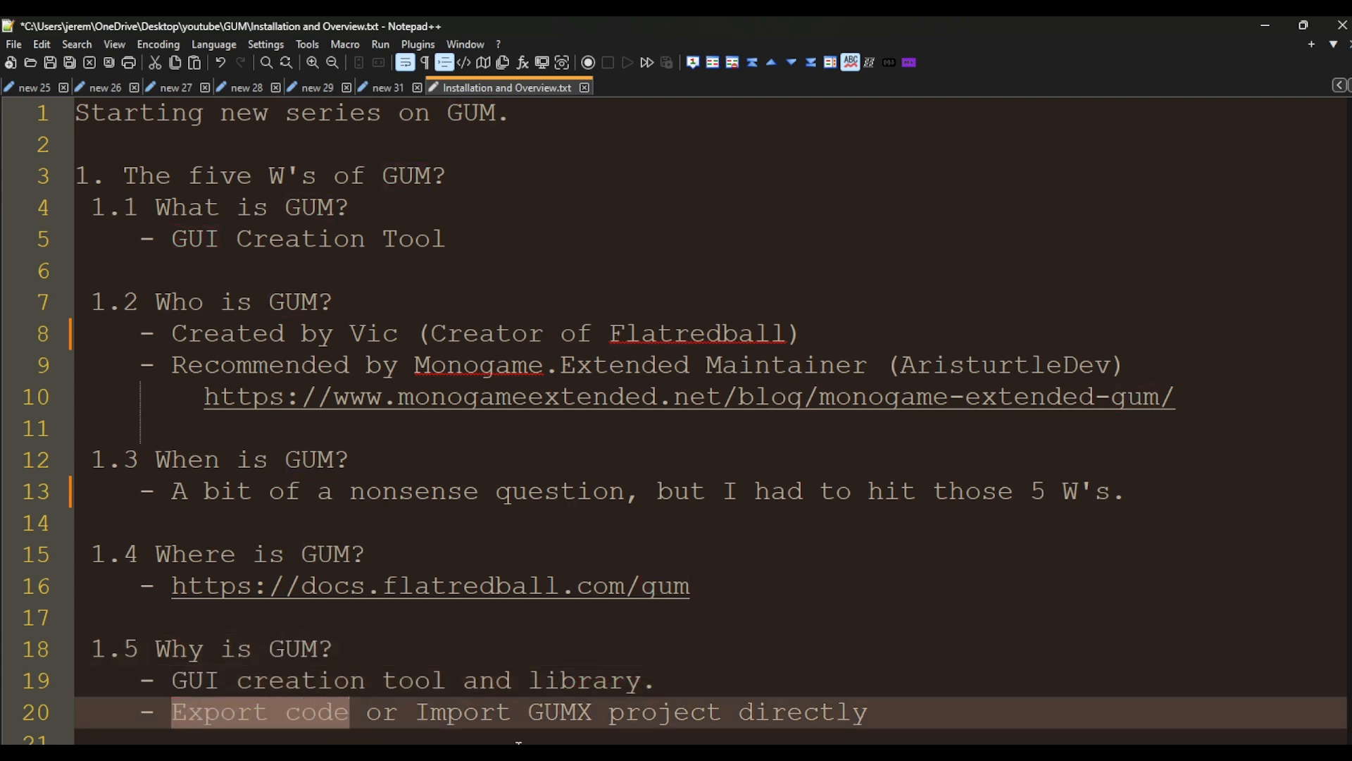
pyautogui.click(415, 713)
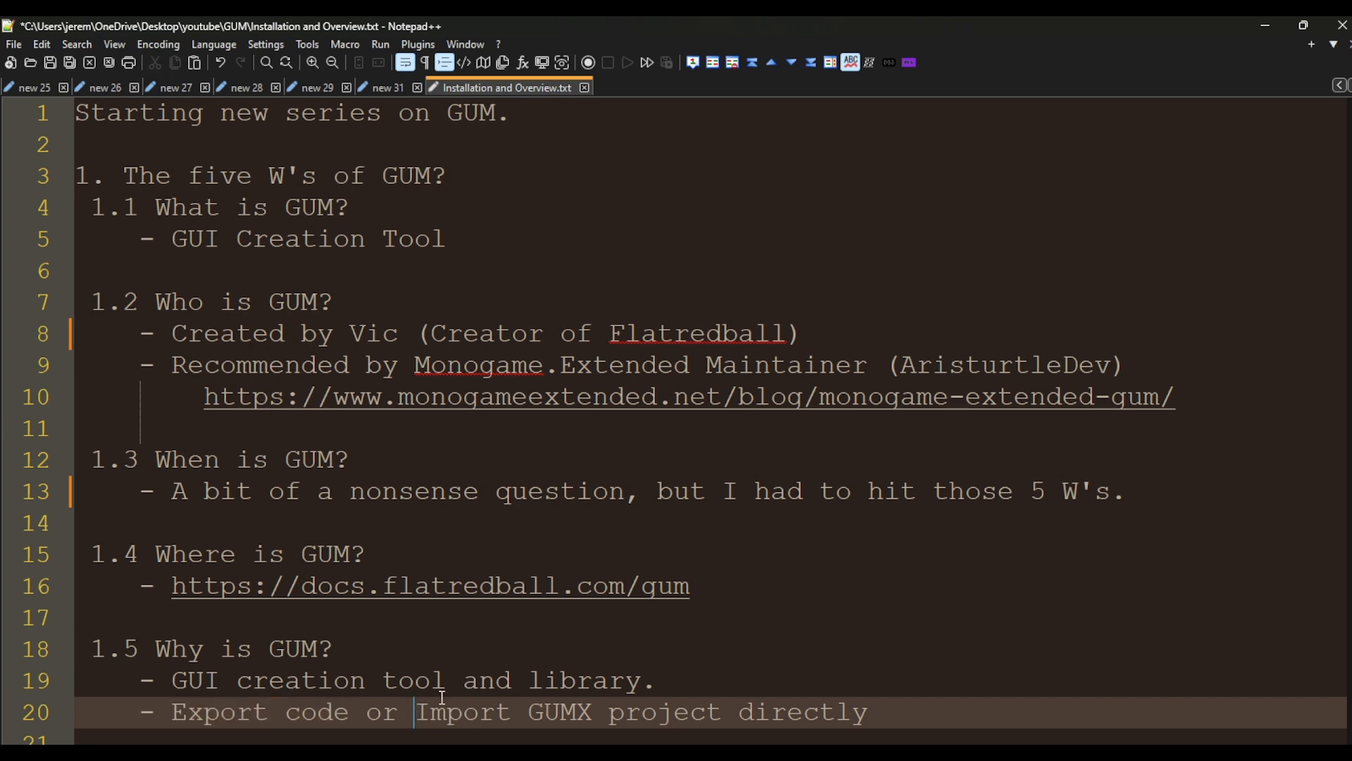
pyautogui.moveTo(529, 713); pyautogui.dragTo(592, 709)
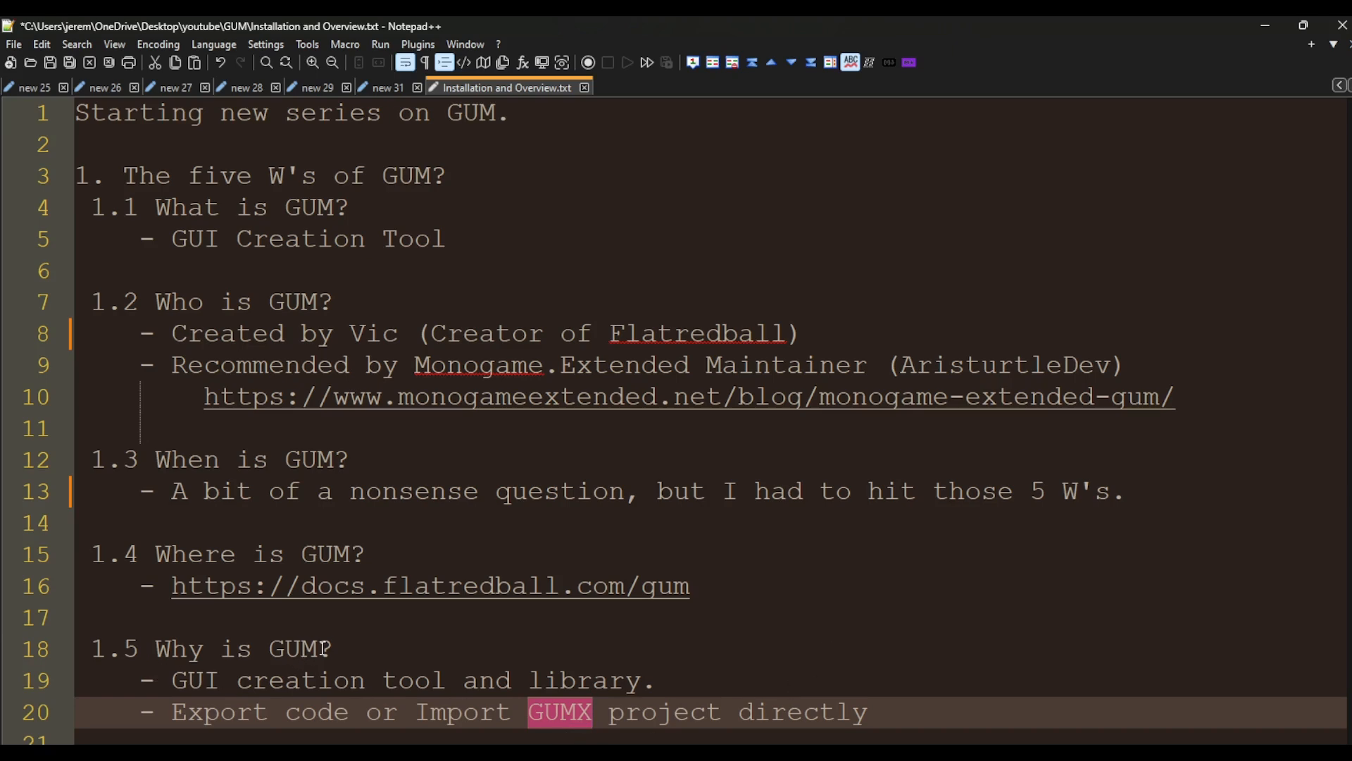
# Review section 2 Documentation and Download in the notes and highlight the Gum.zip download link.
pyautogui.scroll(-3, 577, 638)
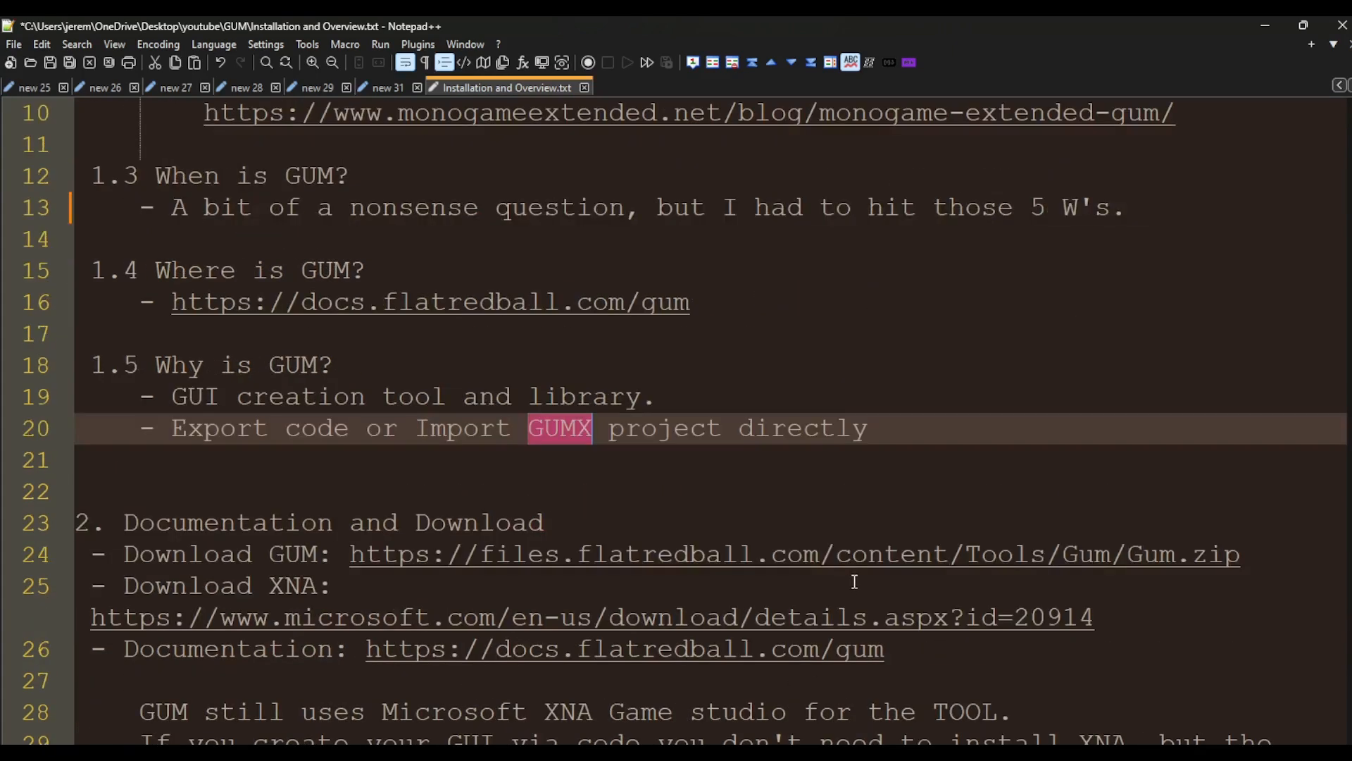
pyautogui.scroll(-2, 854, 582)
pyautogui.scroll(1, 858, 577)
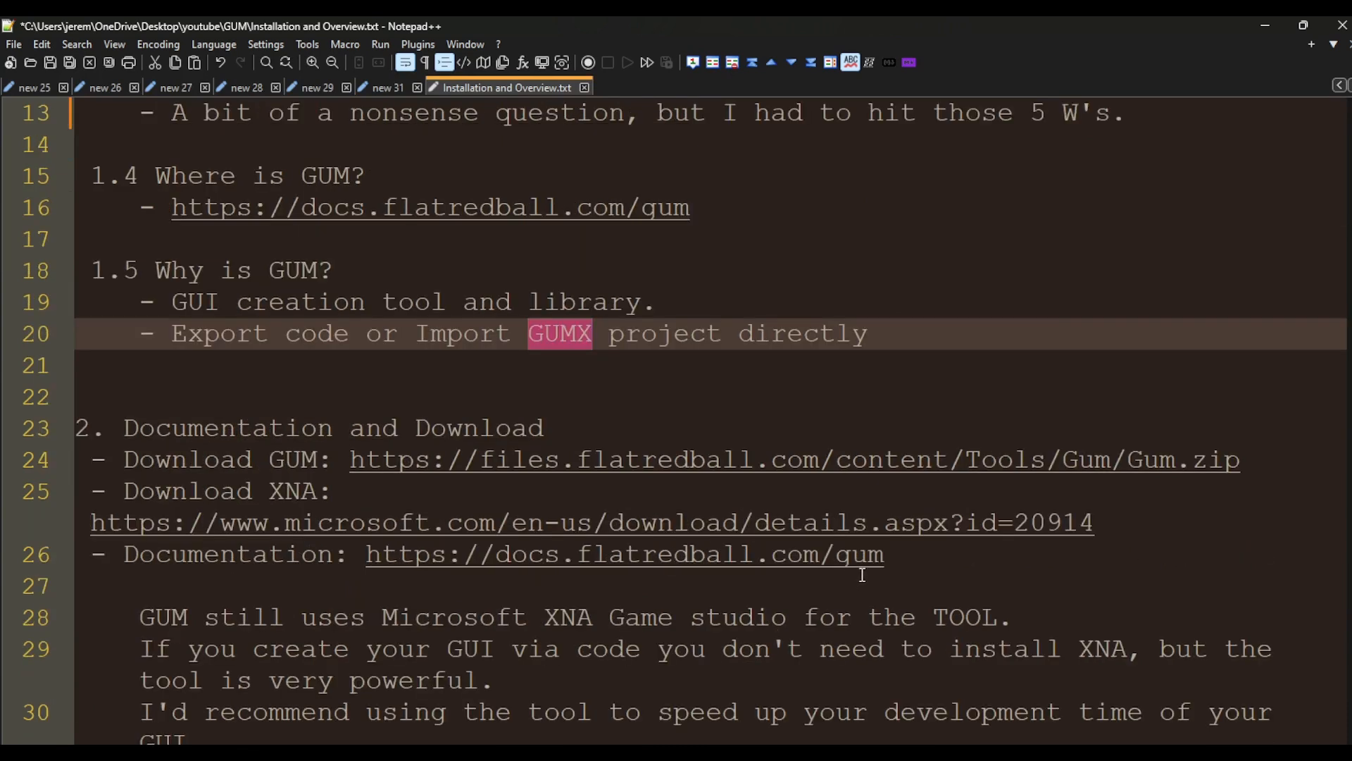
pyautogui.click(378, 493)
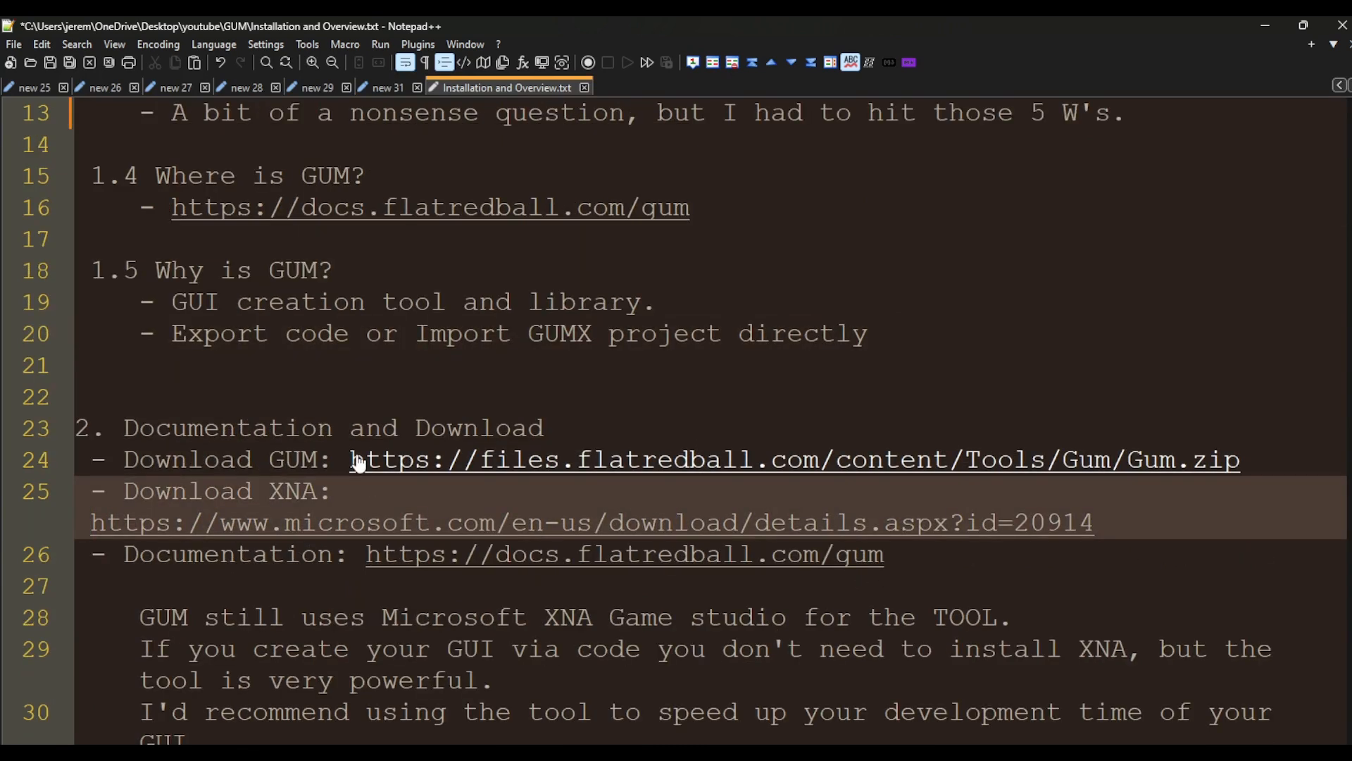
pyautogui.moveTo(350, 459); pyautogui.dragTo(1261, 458)
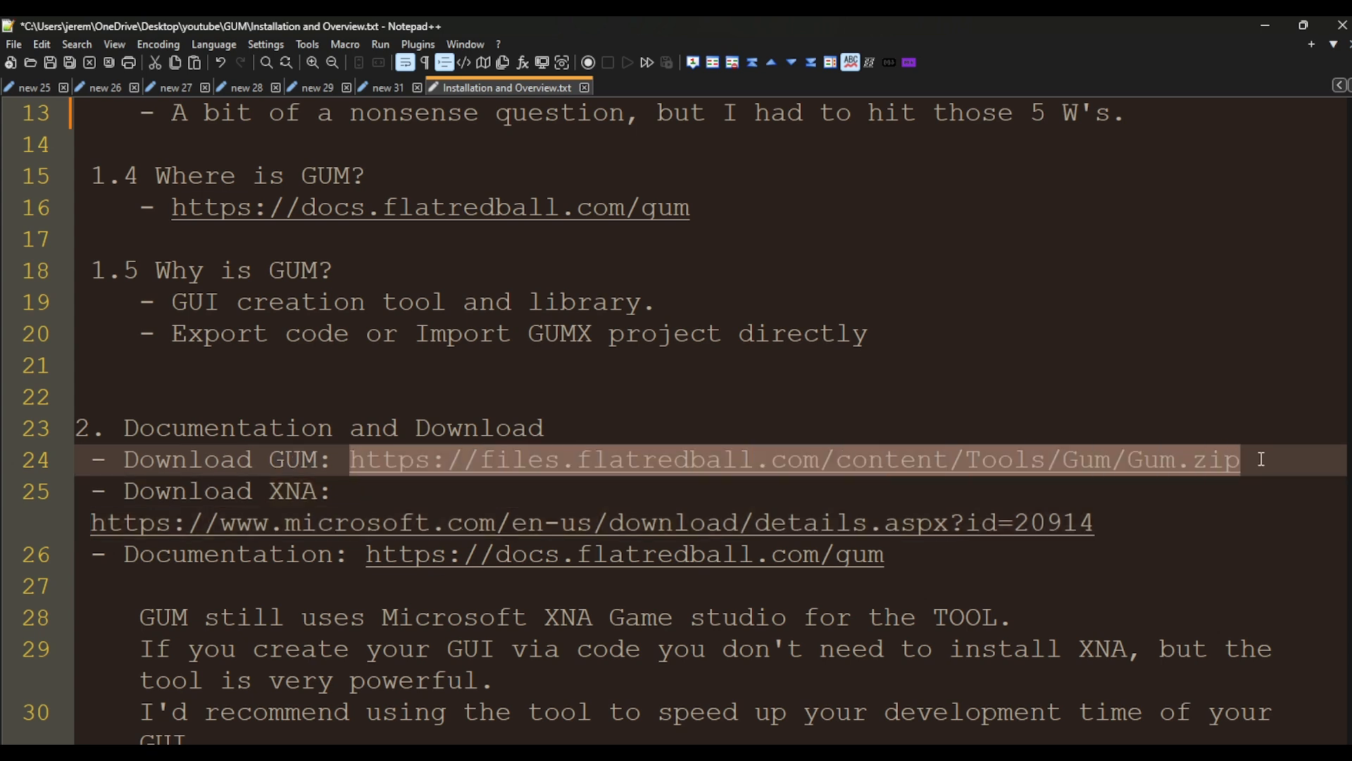
pyautogui.click(873, 506)
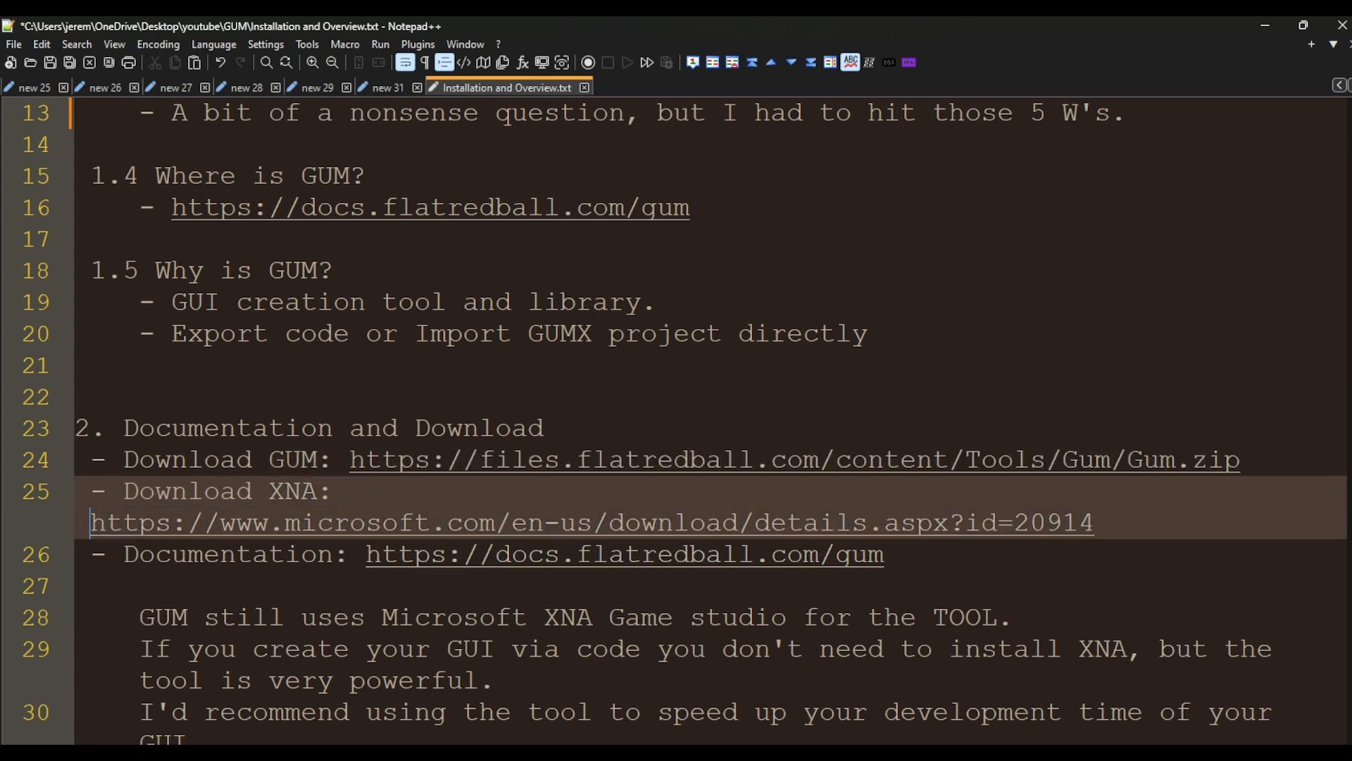
# Switch back to the Gum Setup page in the browser and examine the application binaries and GitHub source code links.
pyautogui.hotkey('alt', 'Tab')
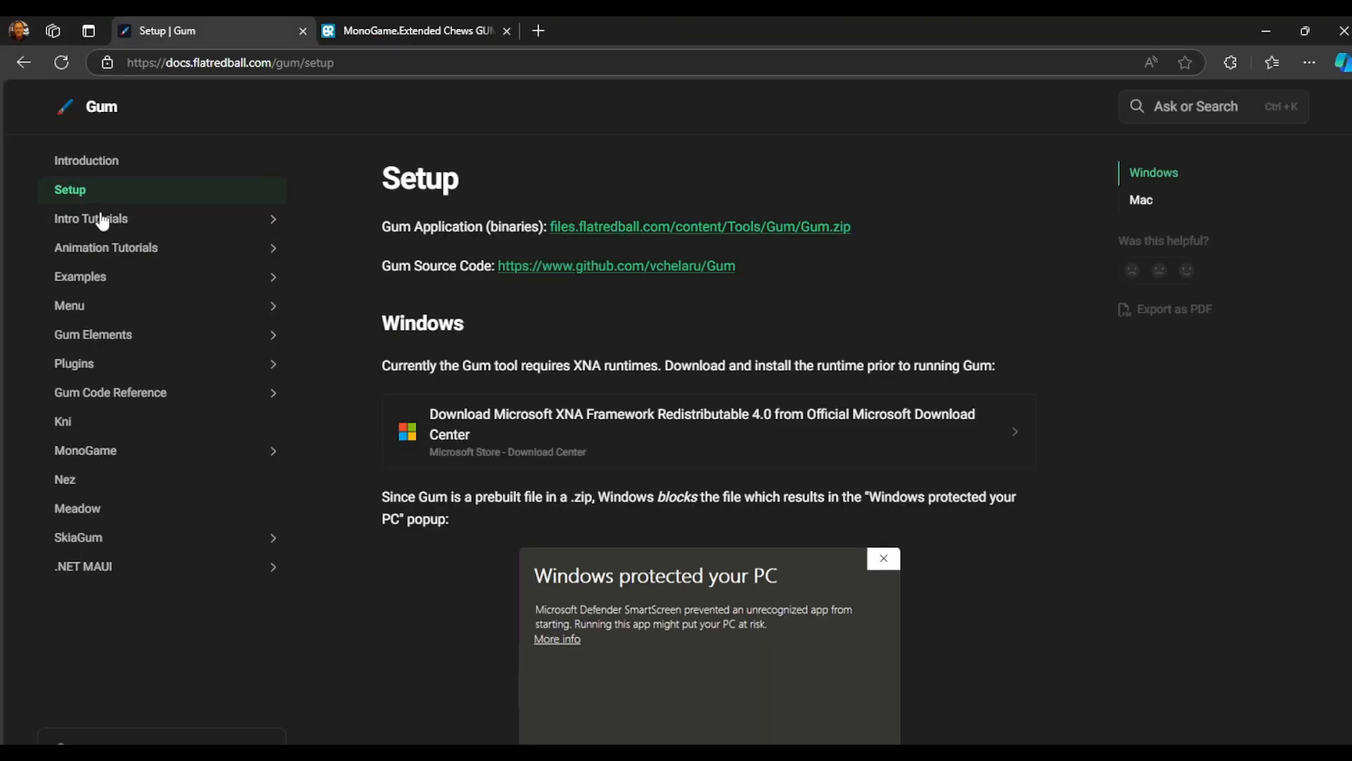
pyautogui.moveTo(881, 230); pyautogui.dragTo(548, 227)
pyautogui.click(905, 283)
pyautogui.moveTo(873, 229); pyautogui.dragTo(547, 227)
pyautogui.click(761, 268)
pyautogui.moveTo(760, 268); pyautogui.dragTo(497, 266)
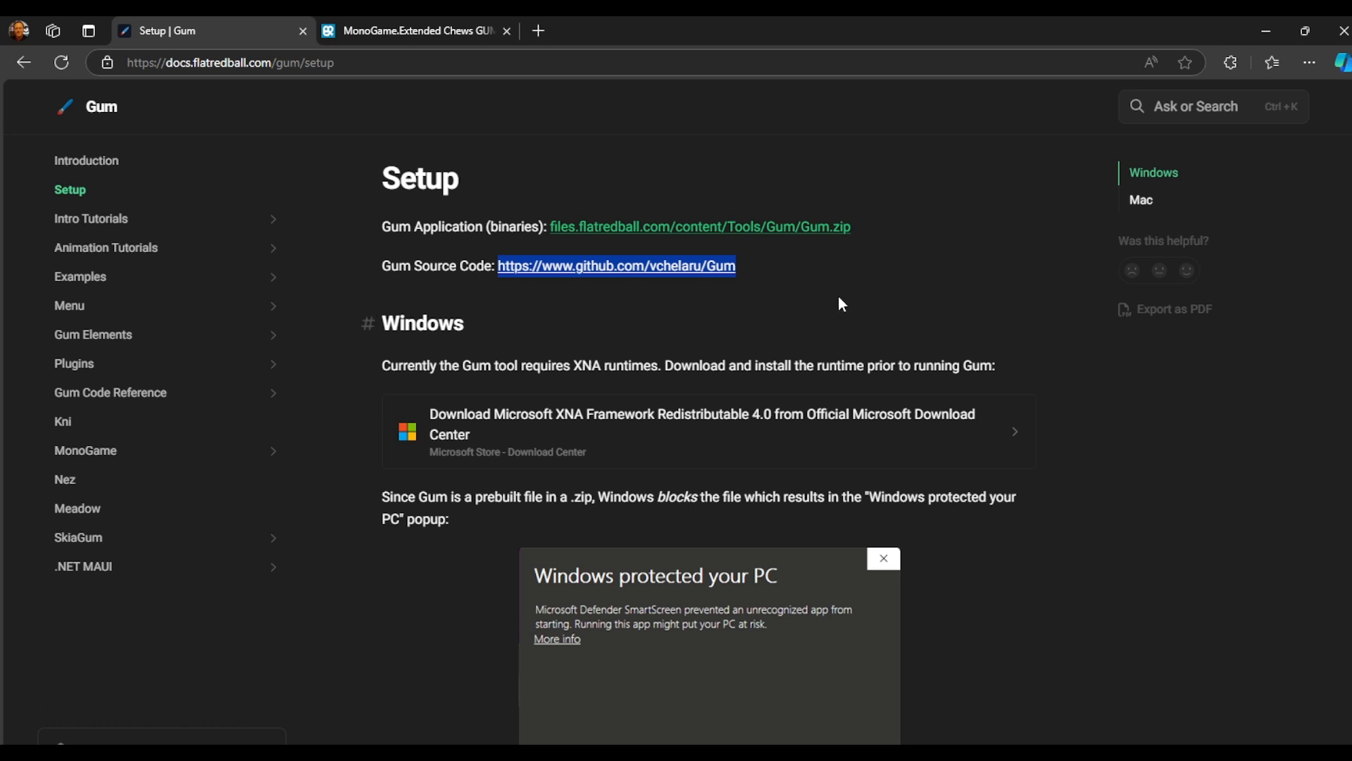
pyautogui.click(888, 304)
pyautogui.moveTo(739, 267); pyautogui.dragTo(501, 265)
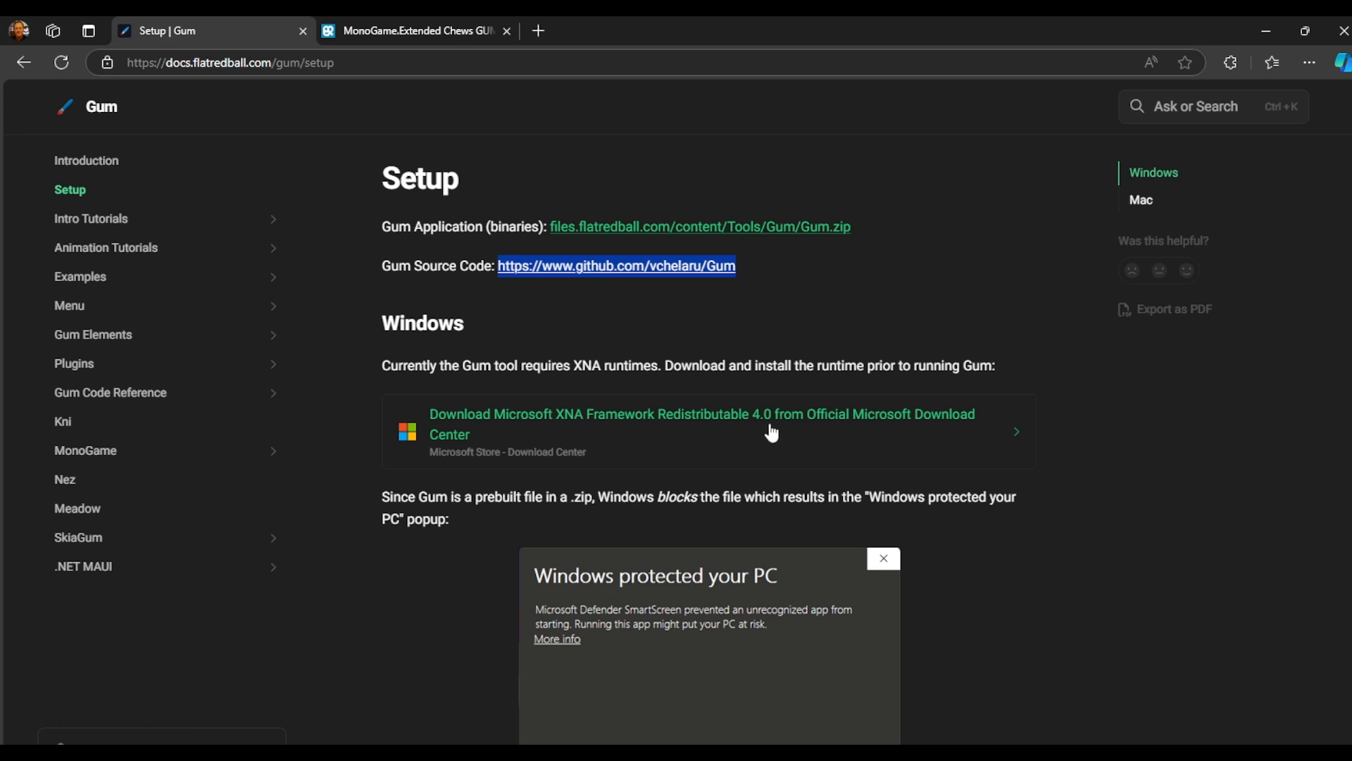
# Download Gum.zip from the Setup page and the English Microsoft XNA Framework Redistributable 4.0 from the Microsoft Download Center.
pyautogui.click(780, 230)
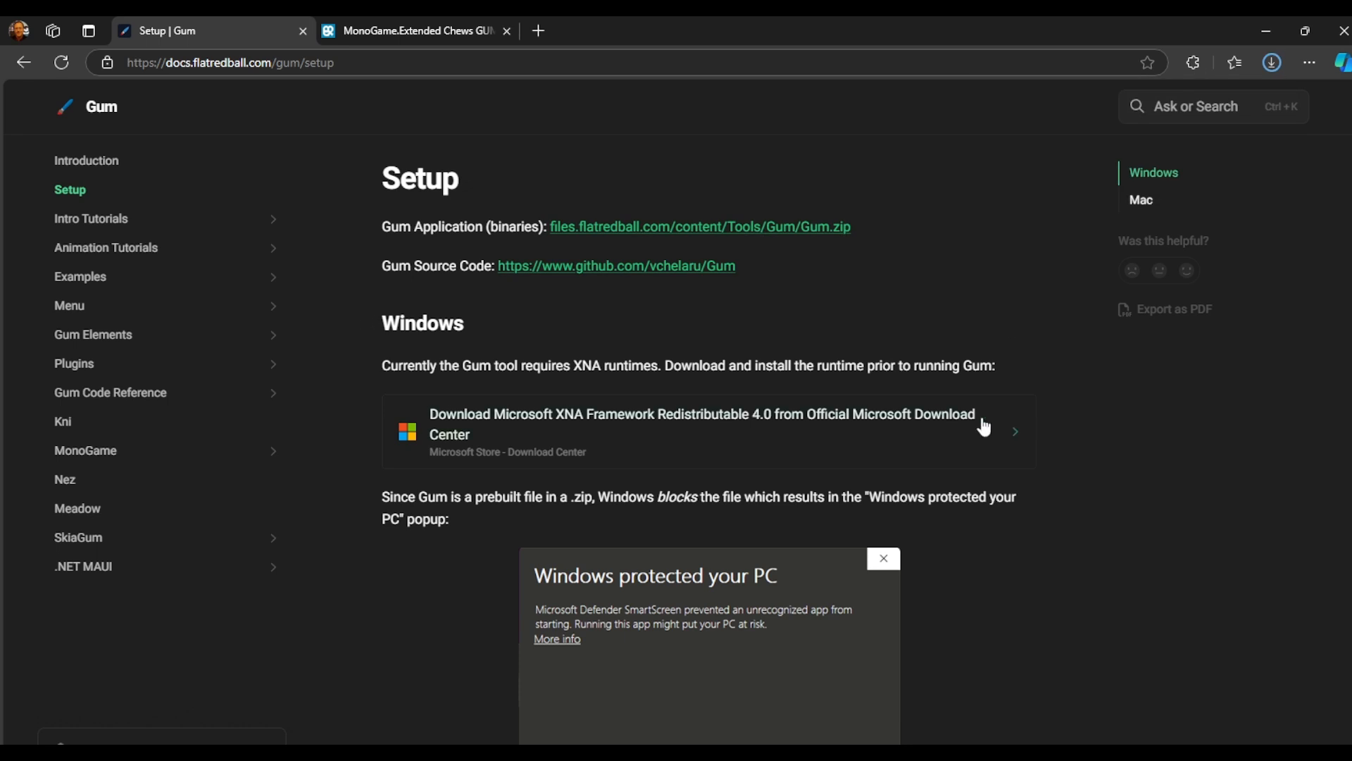
pyautogui.click(860, 423)
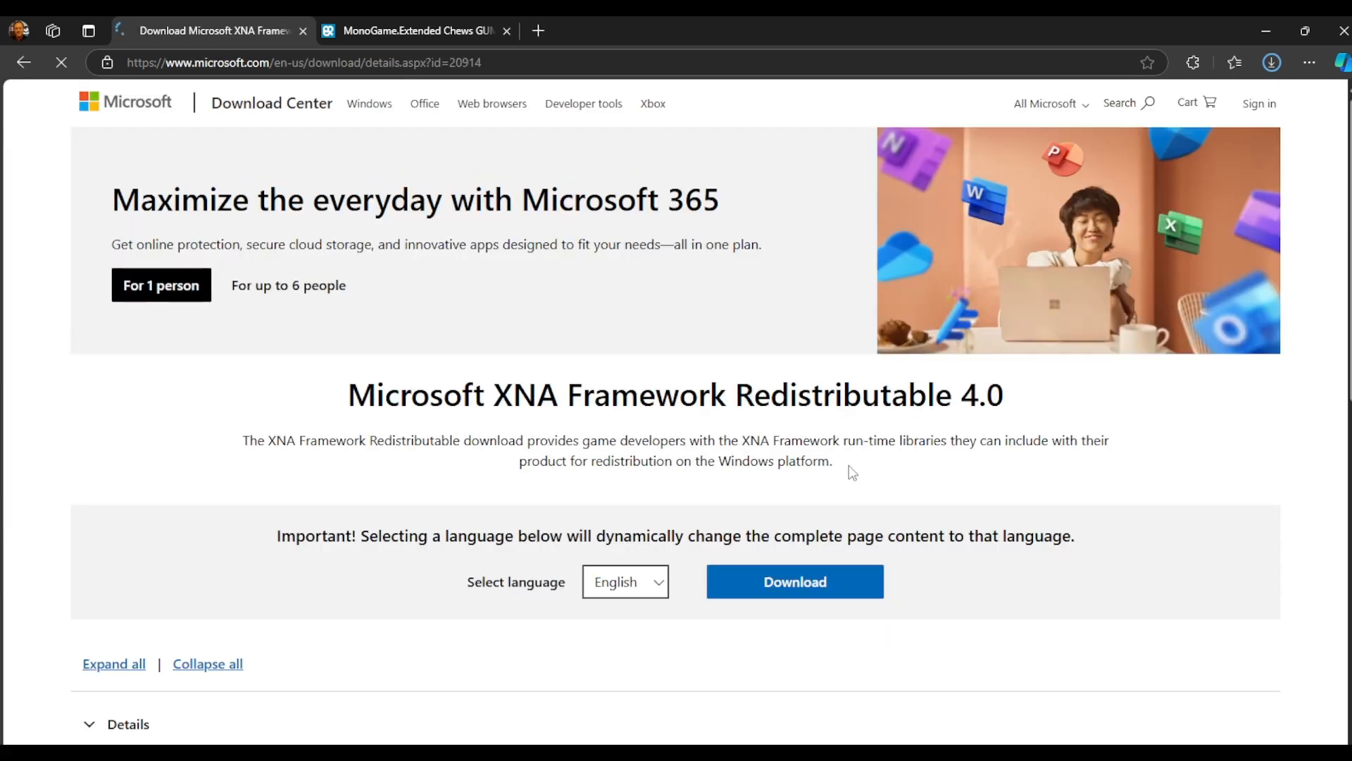
pyautogui.click(781, 594)
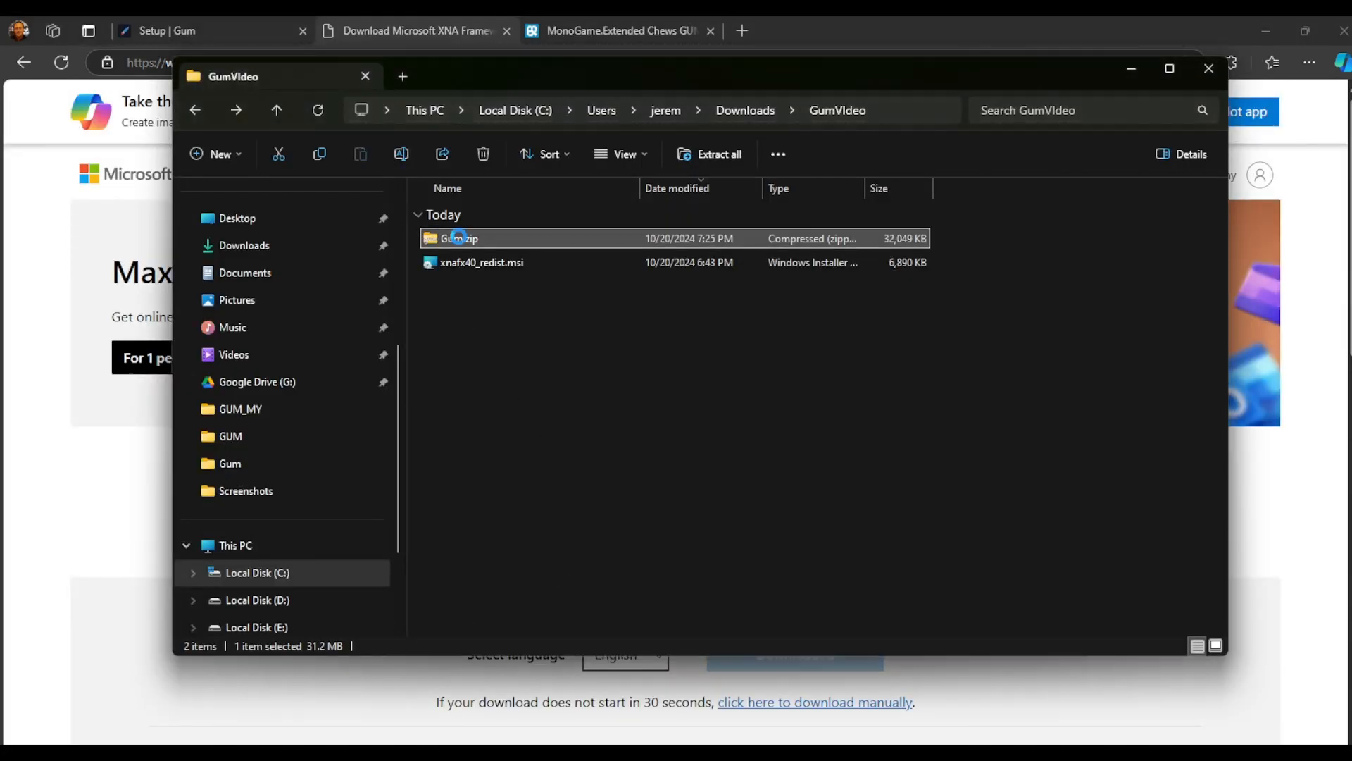
# Unblock Gum.zip in its file properties and apply the change.
pyautogui.rightClick(459, 238)
pyautogui.click(508, 742)
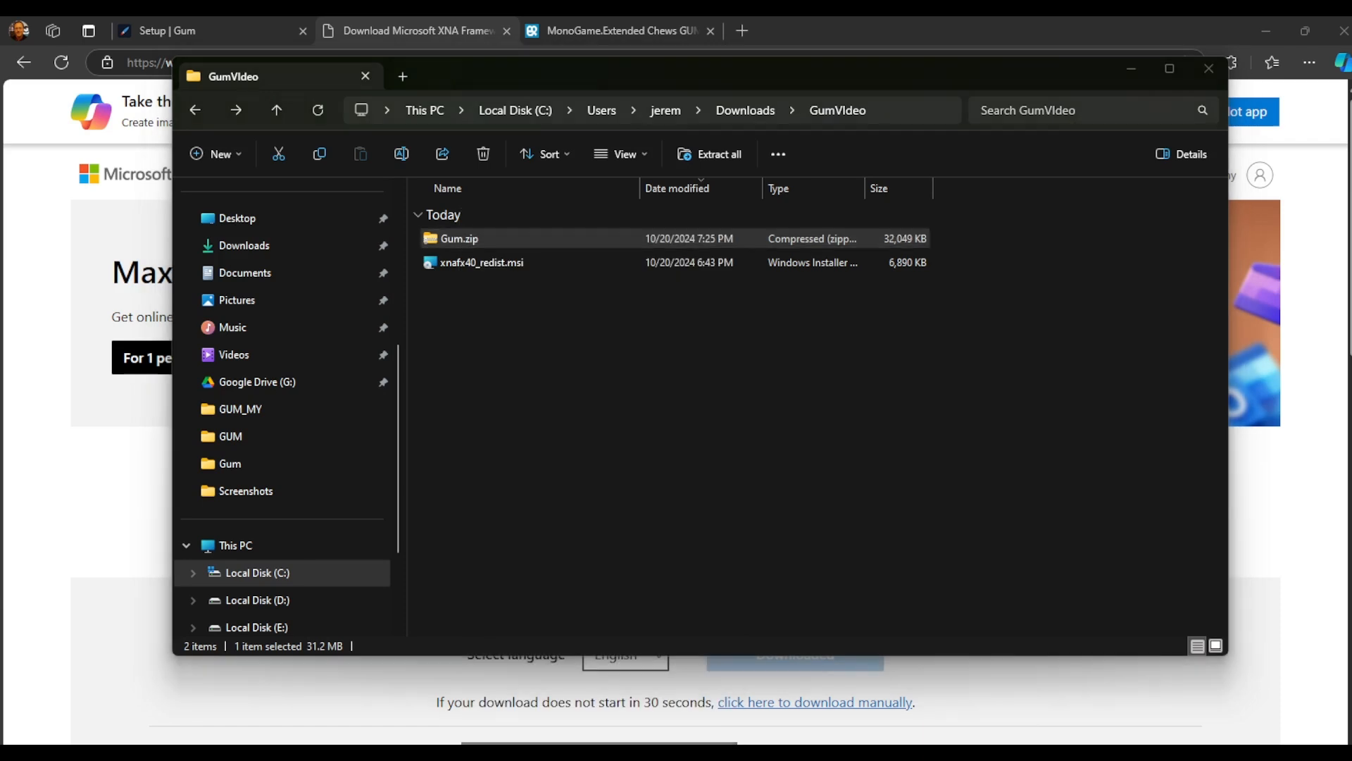
pyautogui.click(697, 588)
pyautogui.click(735, 653)
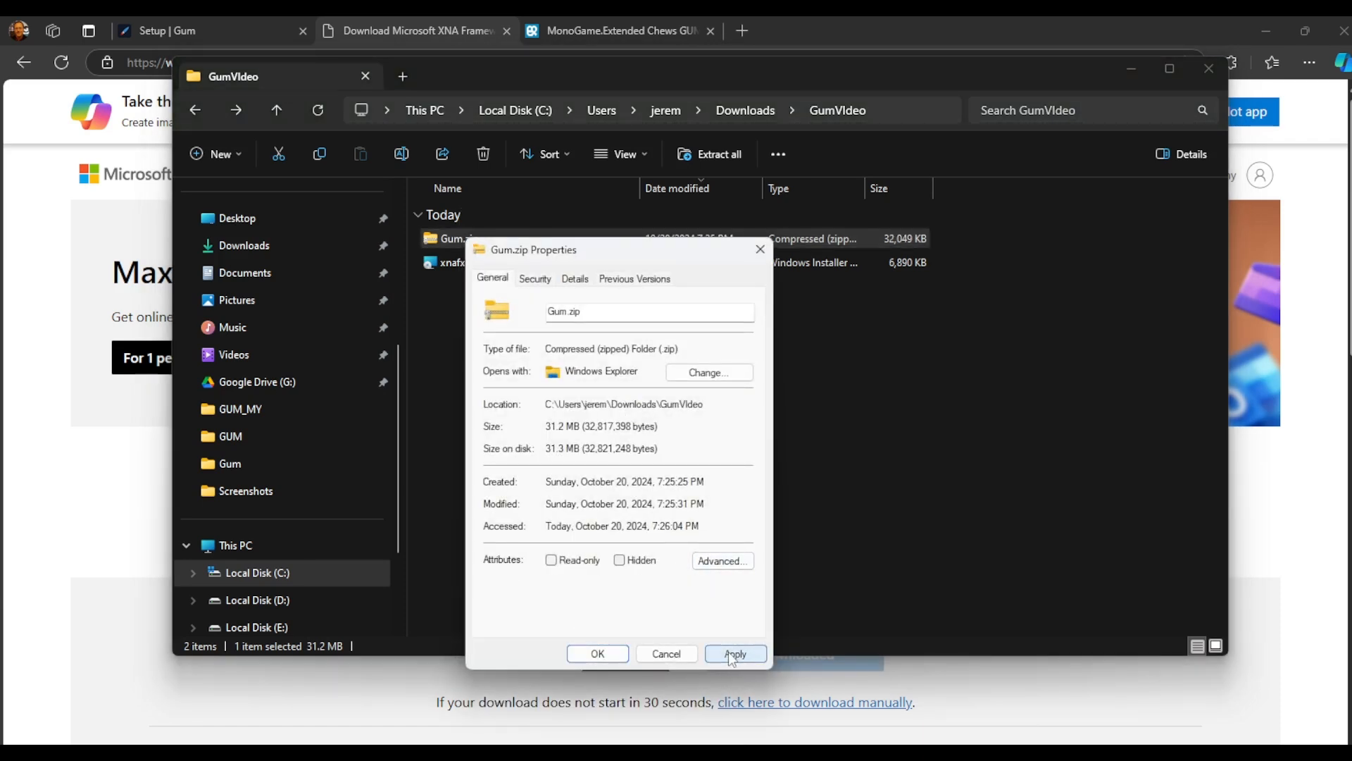
pyautogui.click(598, 654)
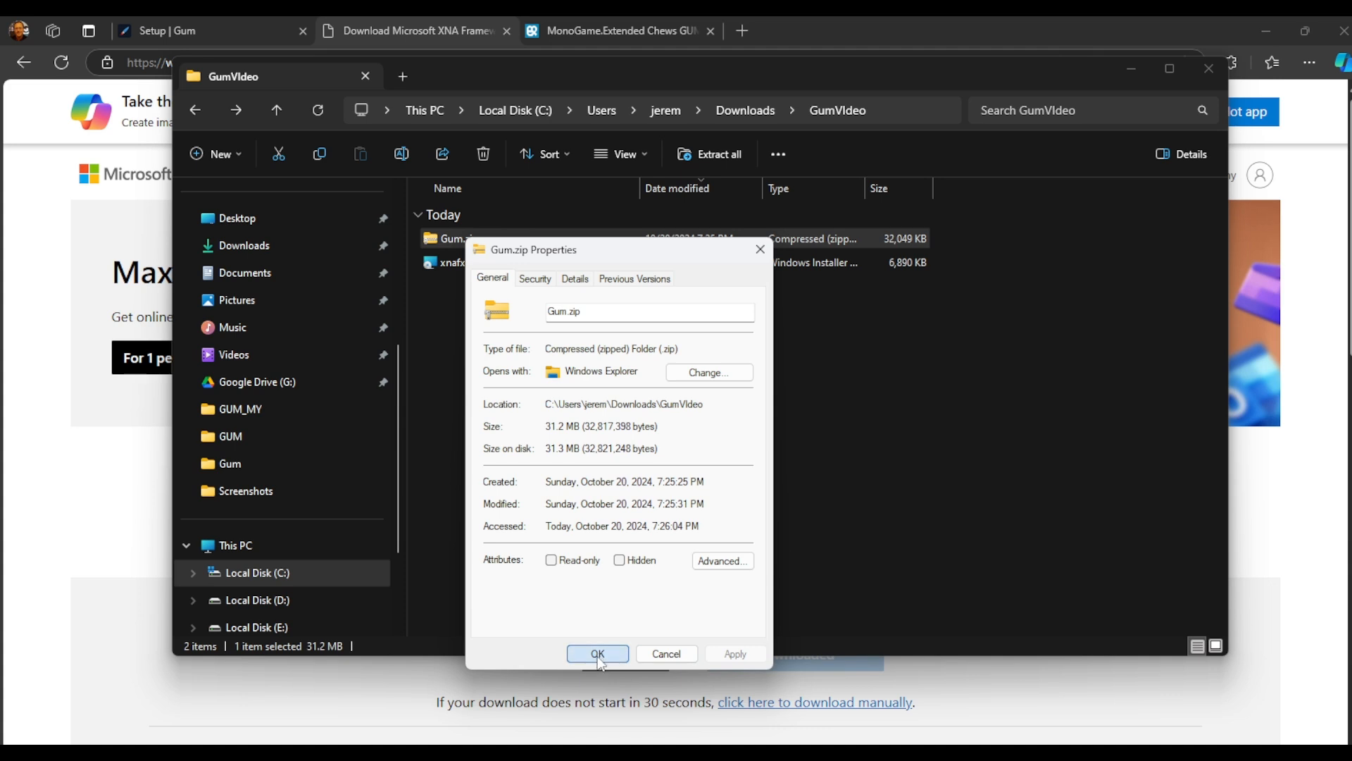
pyautogui.click(514, 395)
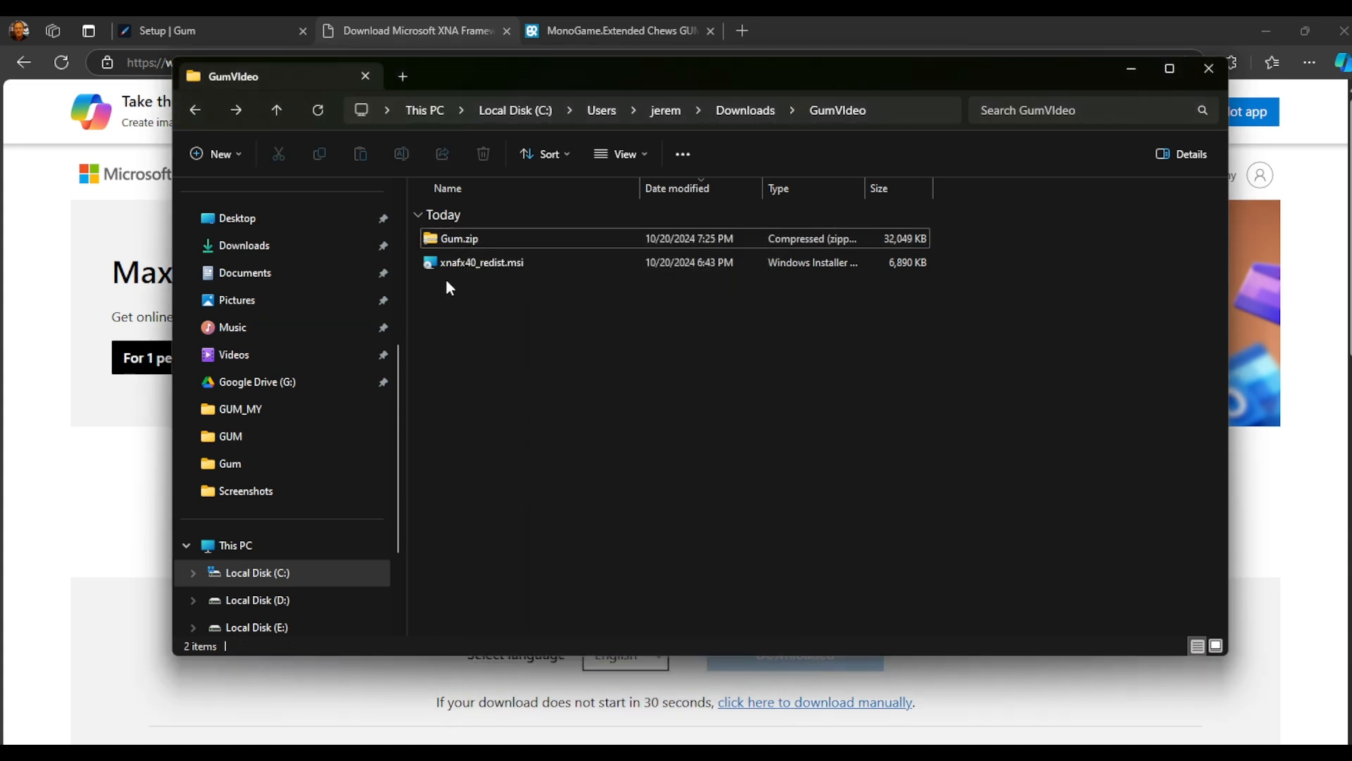
# Extract all files from Gum.zip into the Gum subfolder of Downloads\GumVIdeo.
pyautogui.click(443, 238)
pyautogui.rightClick(443, 239)
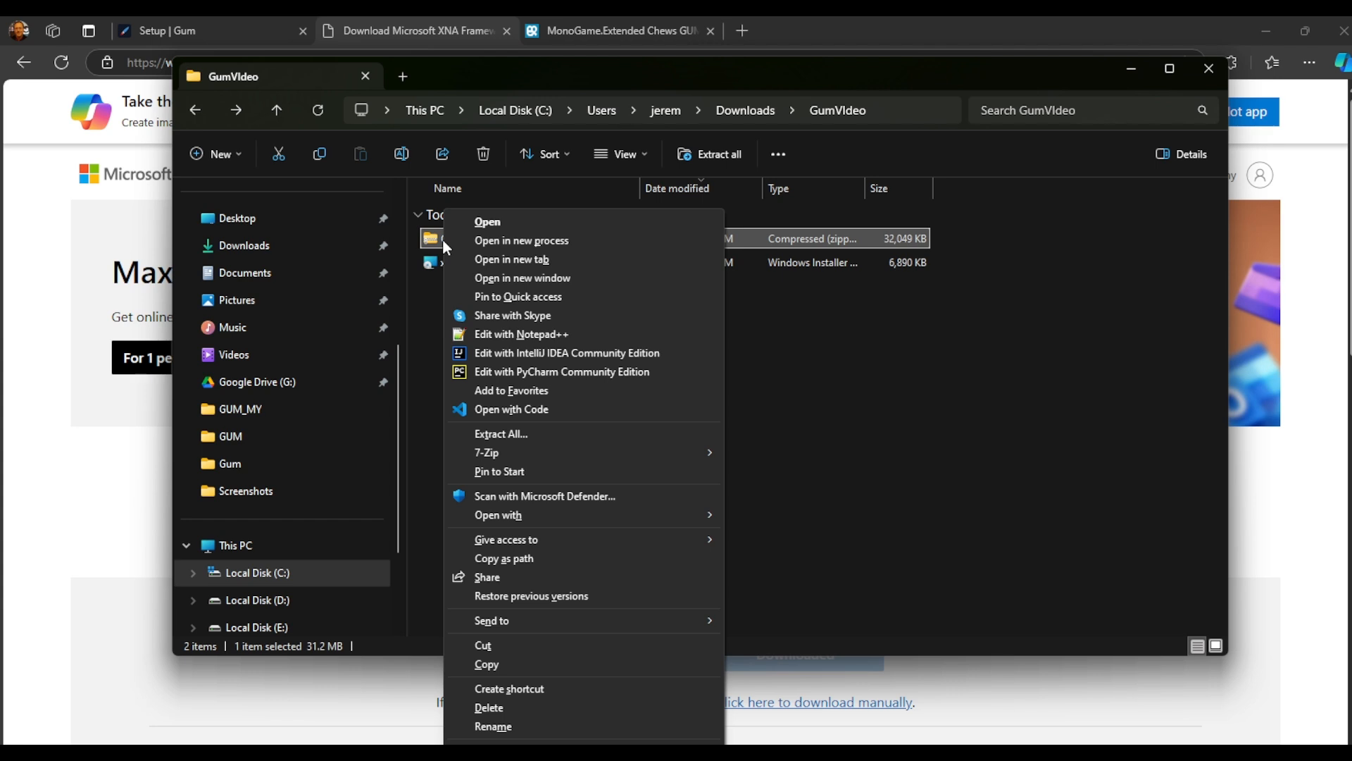
pyautogui.click(535, 433)
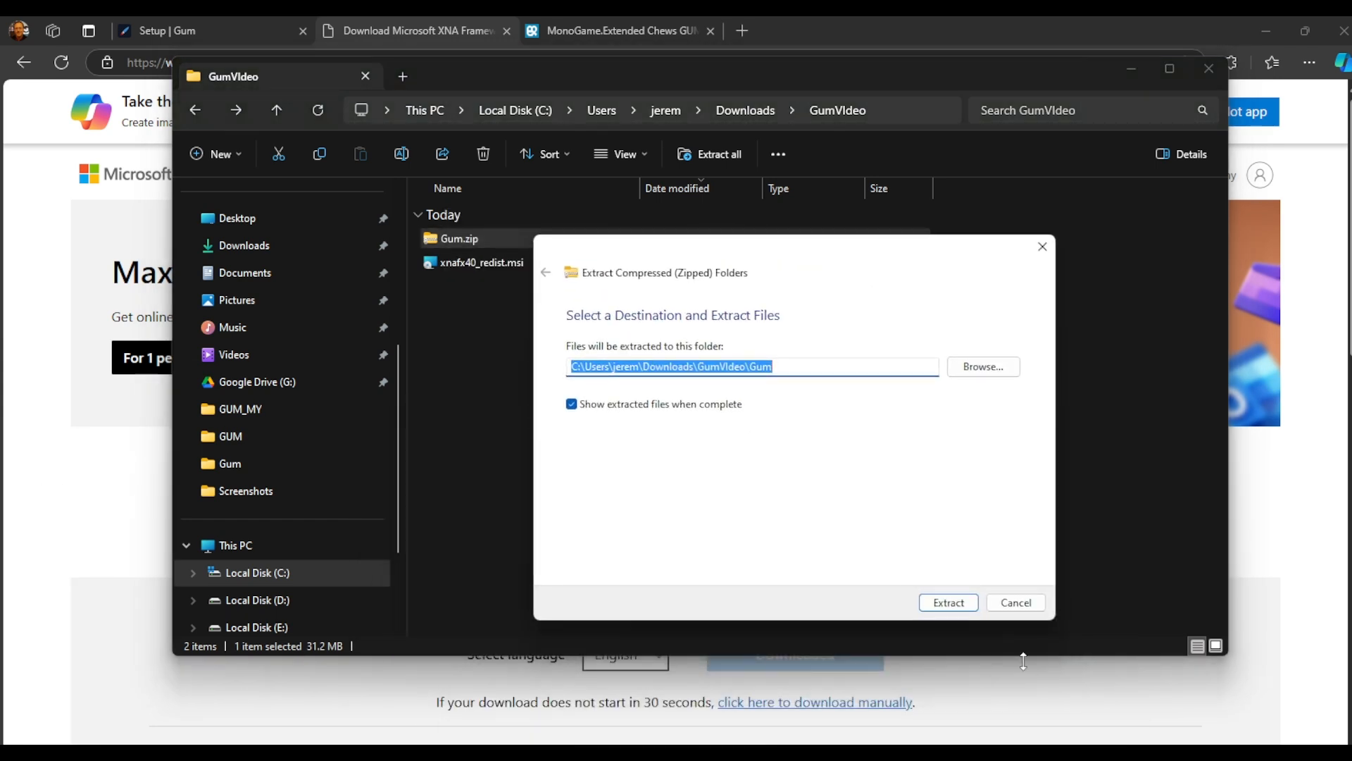
pyautogui.click(959, 603)
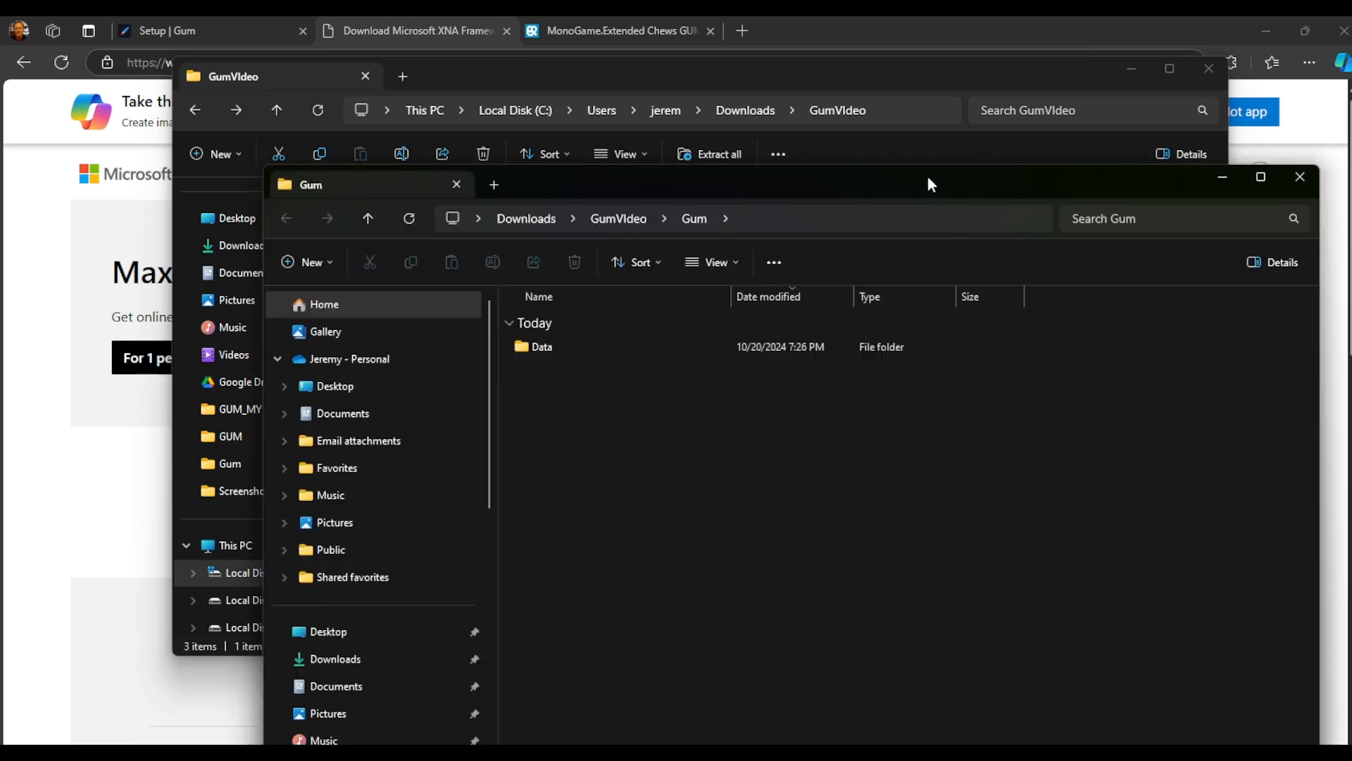
# Open the extracted Data folder and select Gum.exe.
pyautogui.moveTo(931, 185); pyautogui.dragTo(843, 183)
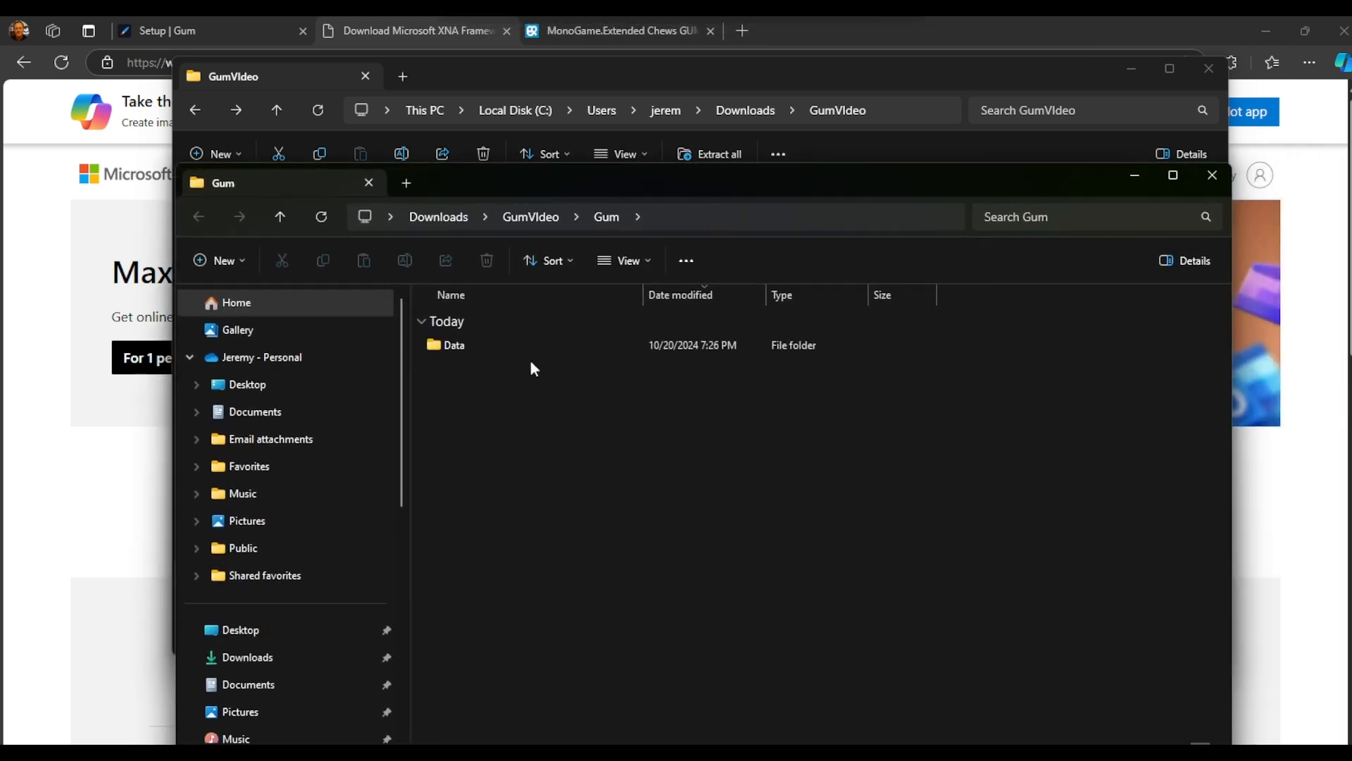
pyautogui.doubleClick(446, 345)
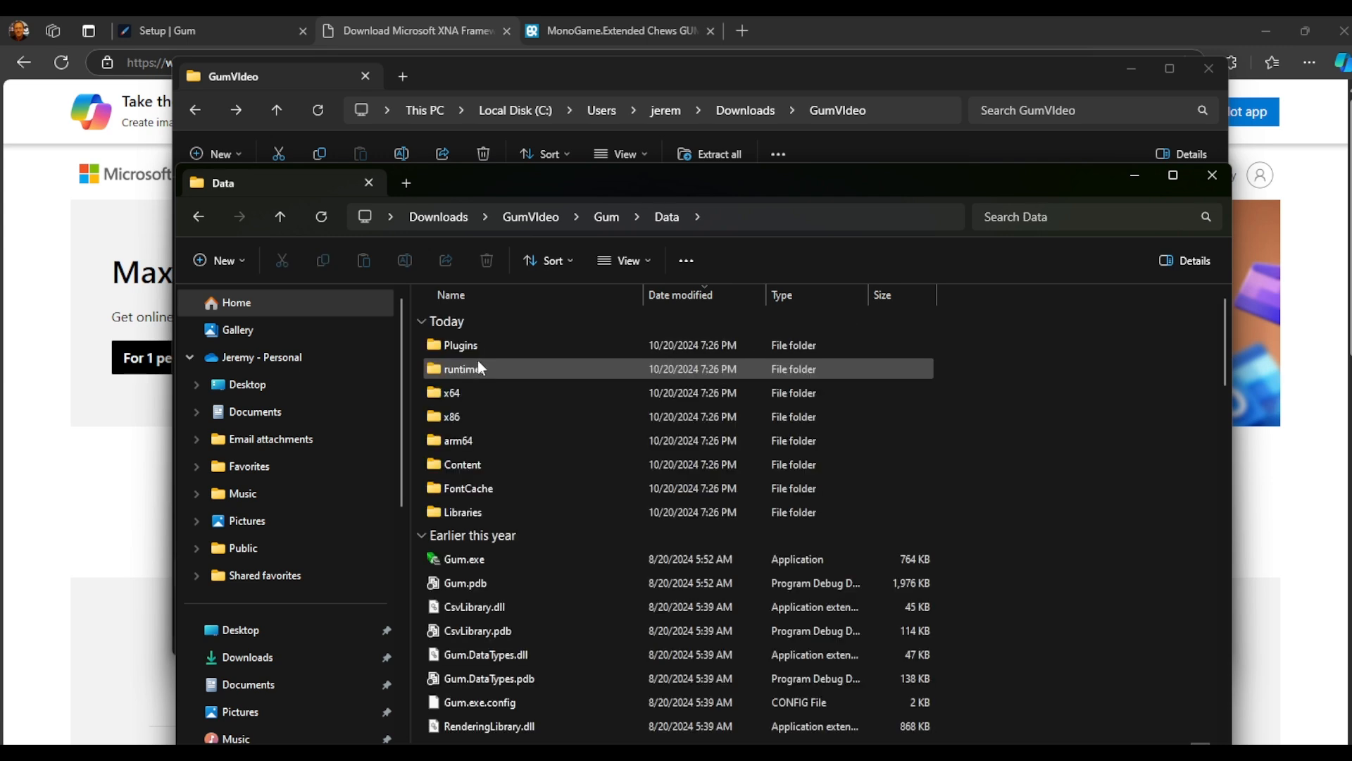
pyautogui.click(484, 559)
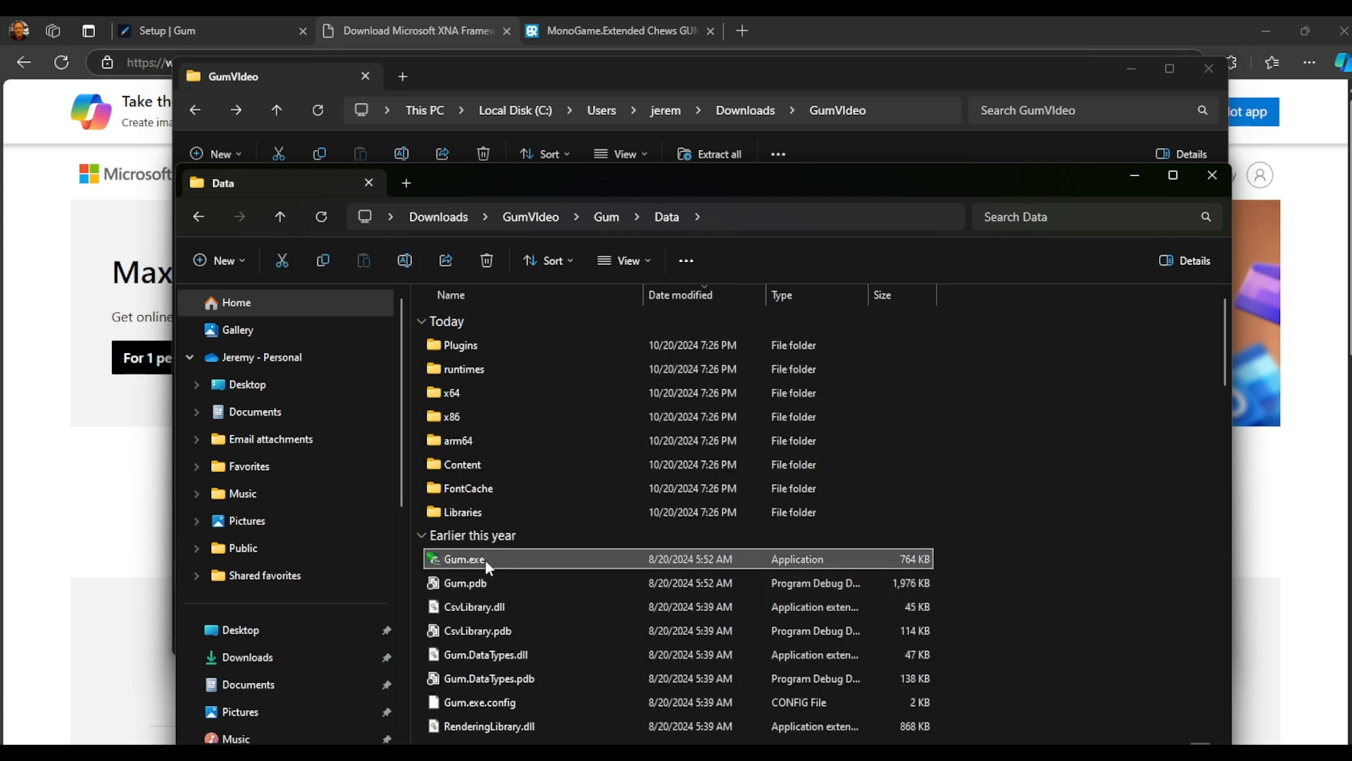
# Install Microsoft XNA Framework Redistributable 4.0 from xnafx40_redist.msi in the GumVIdeo folder and finish the setup wizard.
pyautogui.click(796, 70)
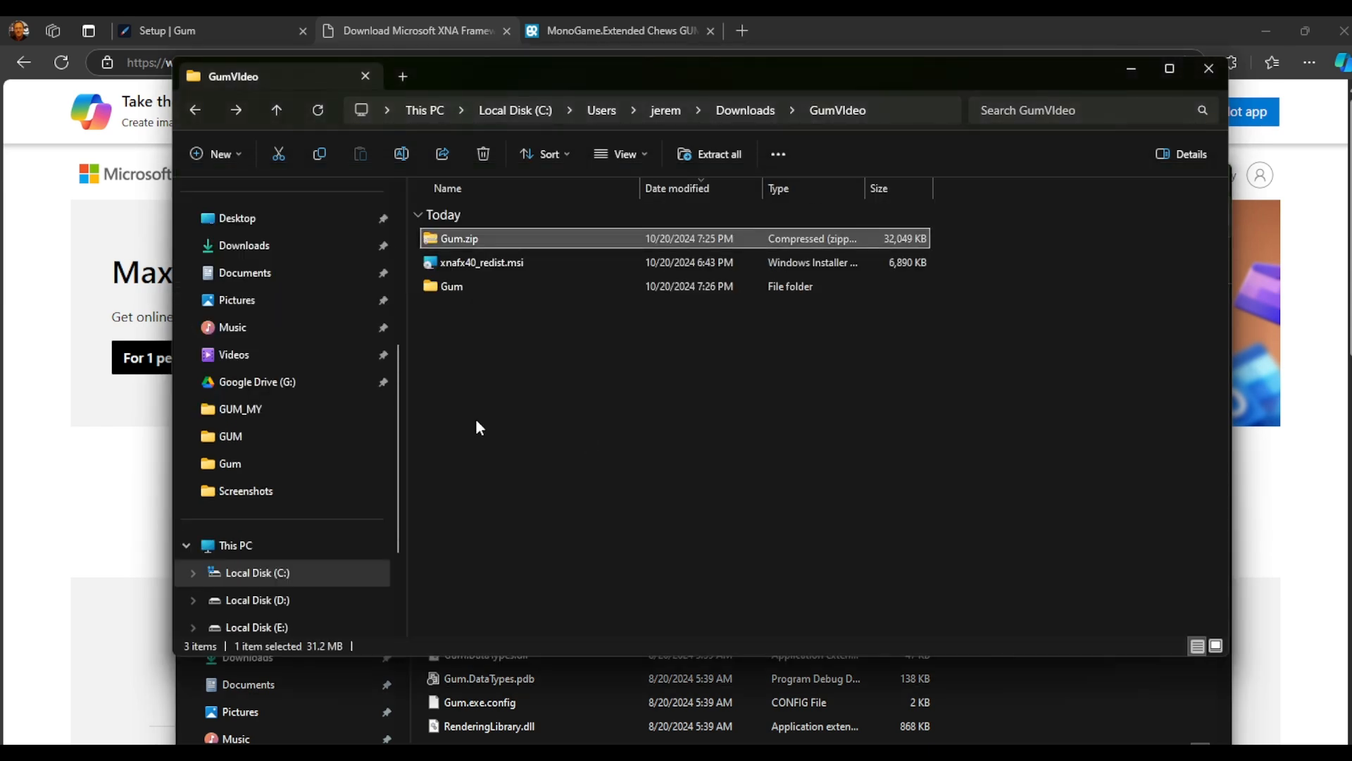
pyautogui.doubleClick(479, 265)
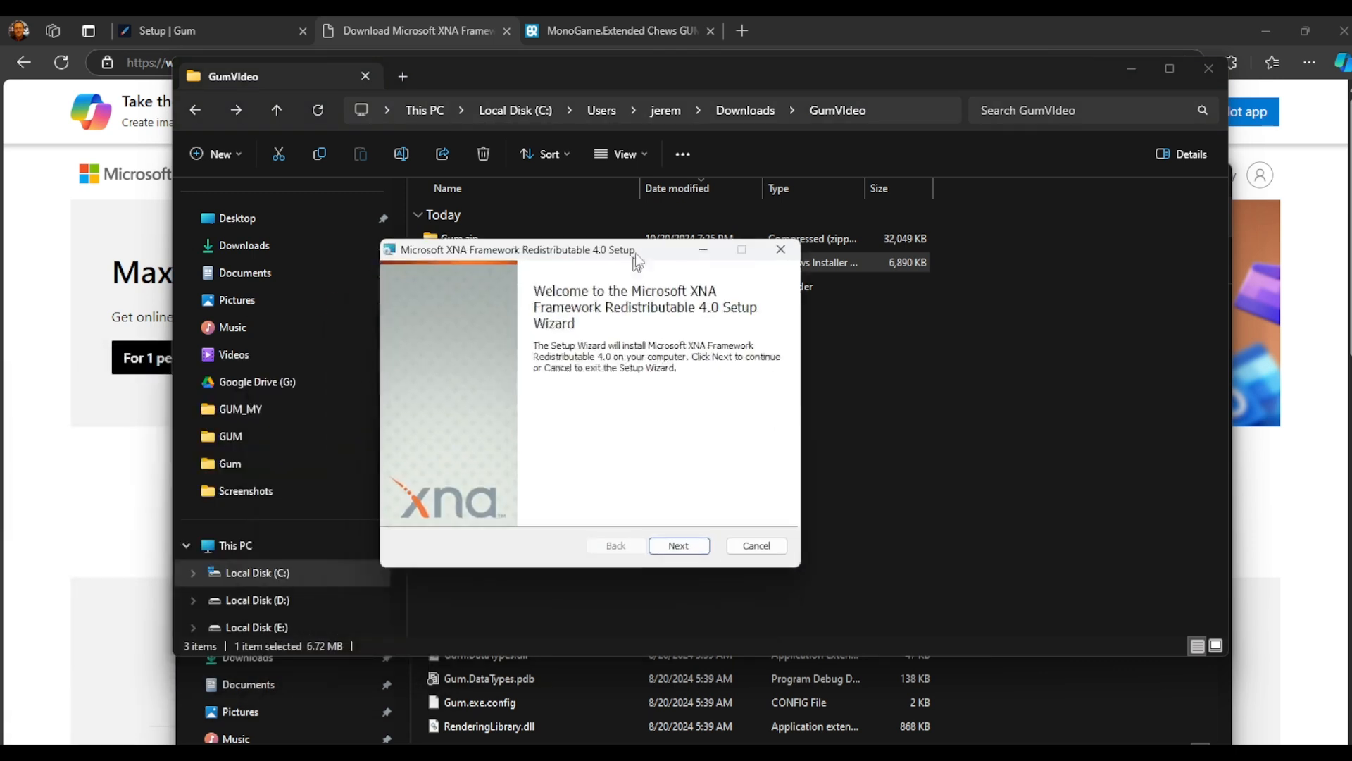
pyautogui.click(716, 467)
pyautogui.click(534, 429)
pyautogui.click(719, 468)
pyautogui.click(719, 470)
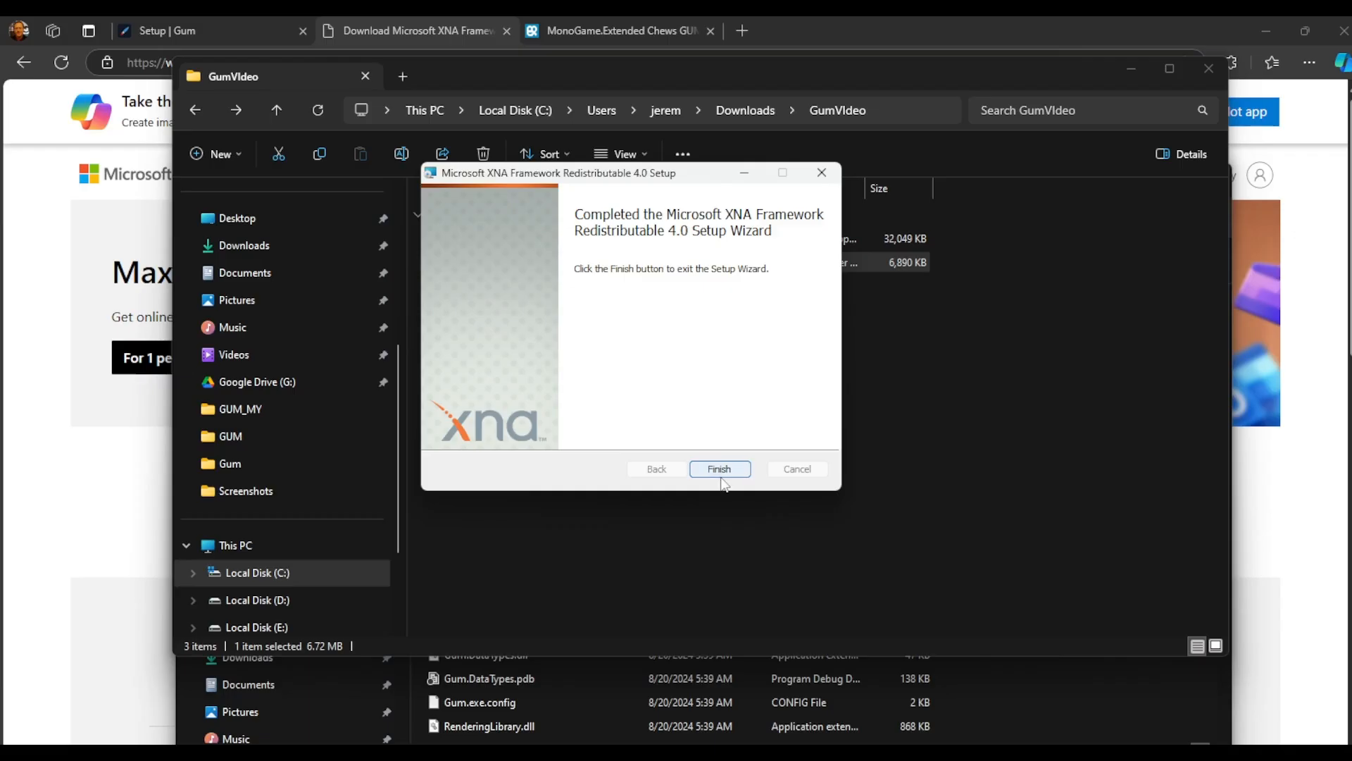
pyautogui.click(721, 467)
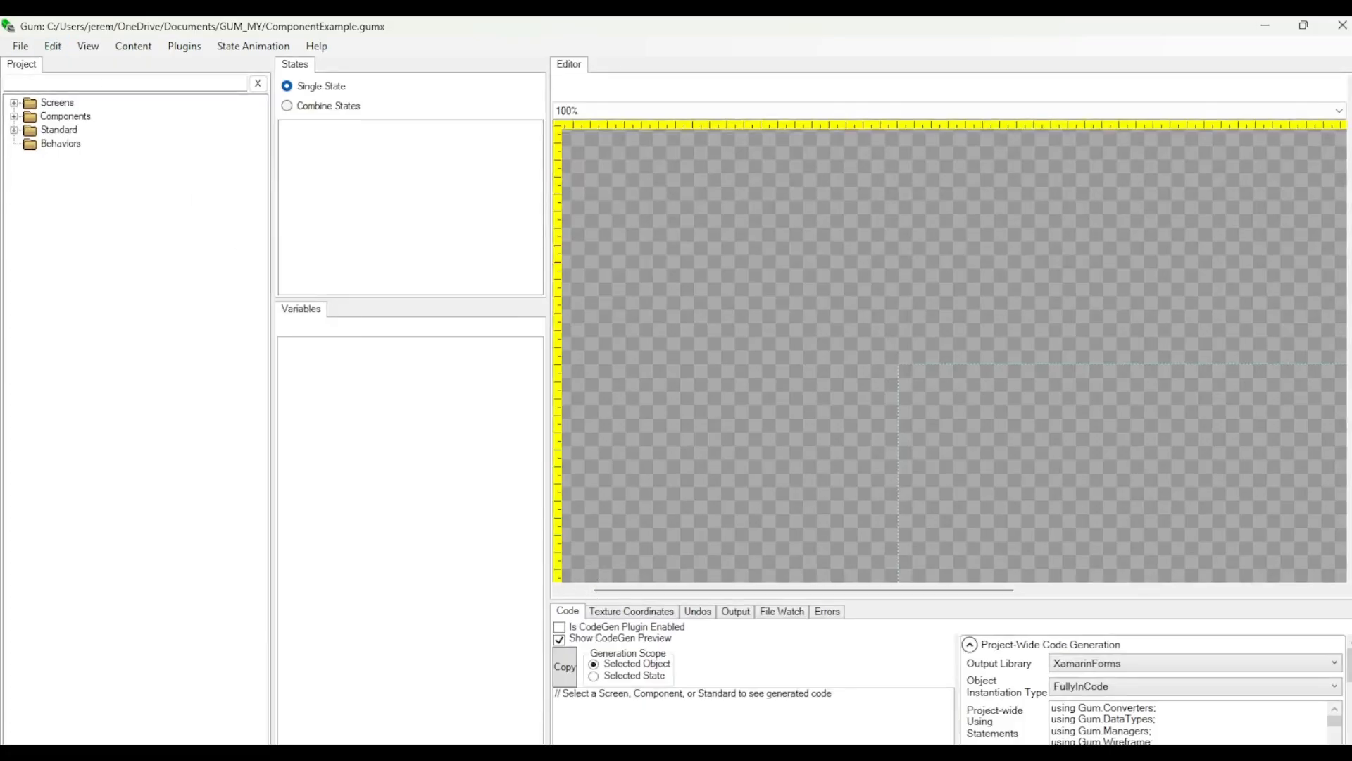
# Create a new Gum project and save it as ExampleVideo in the GUM_MY folder.
pyautogui.click(20, 46)
pyautogui.click(55, 127)
pyautogui.click(20, 45)
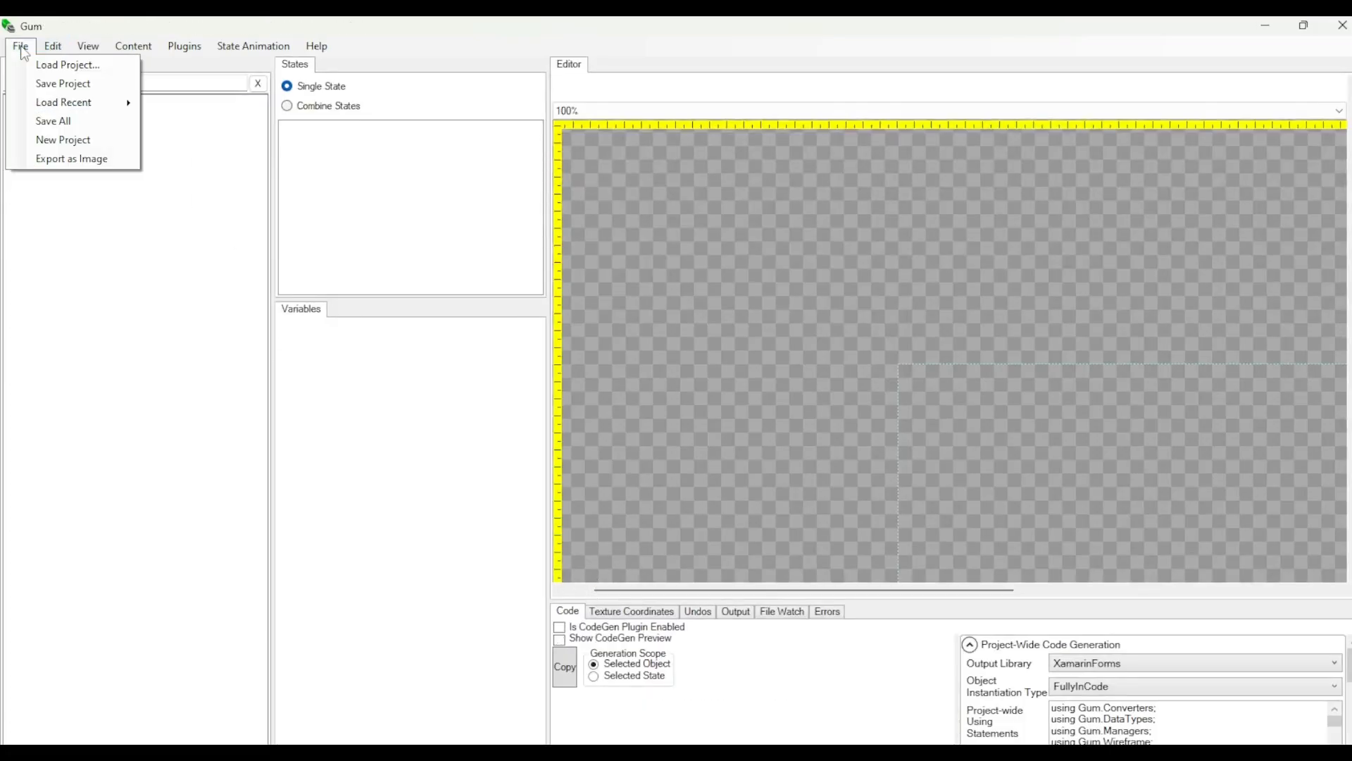
pyautogui.click(52, 85)
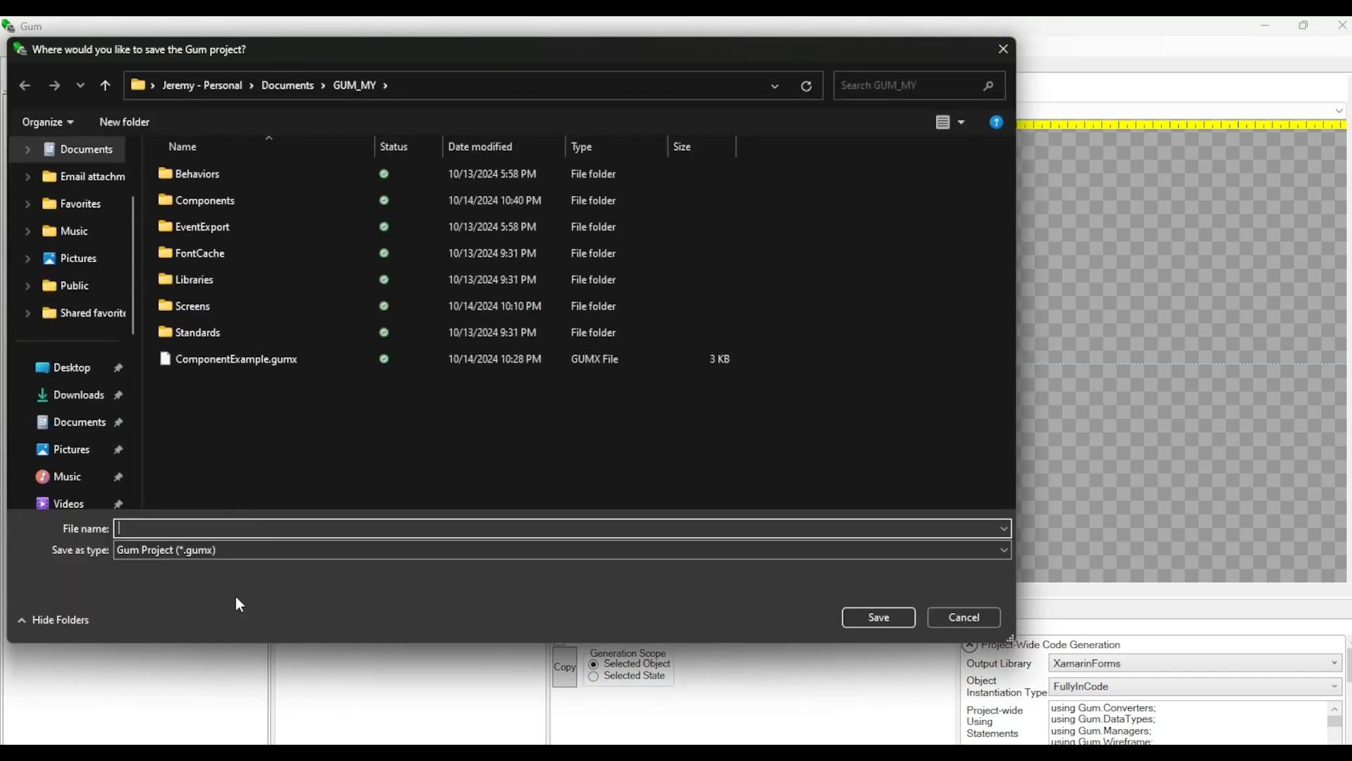
pyautogui.write('E')
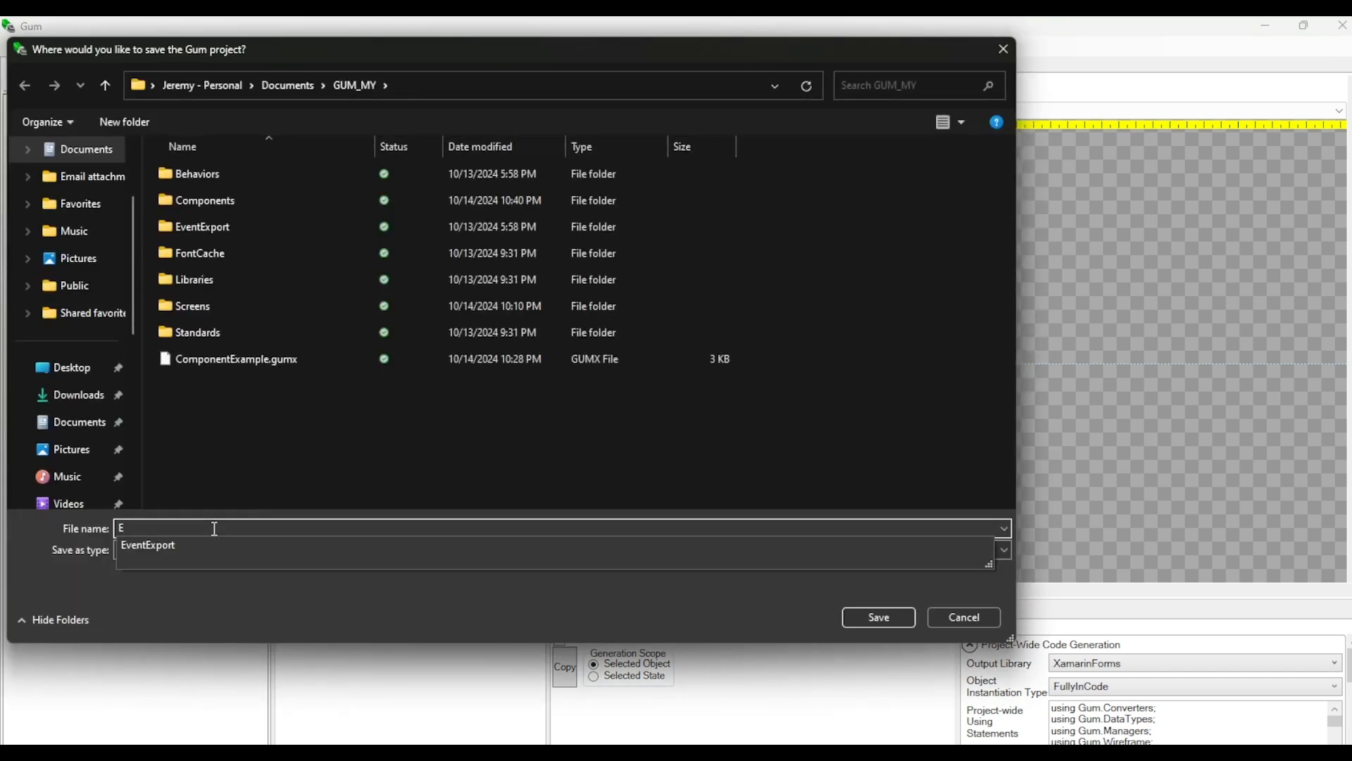
pyautogui.write('xampleVideo')
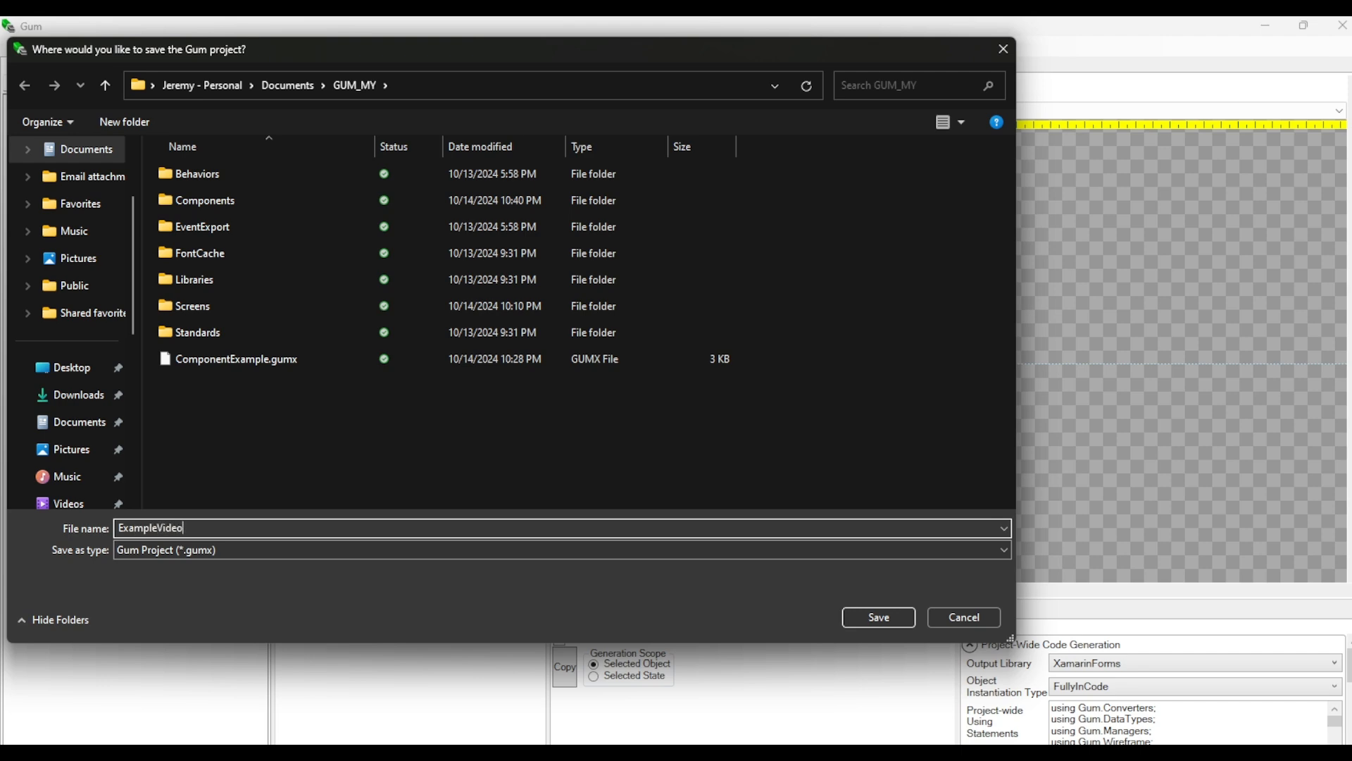
pyautogui.press('Return')
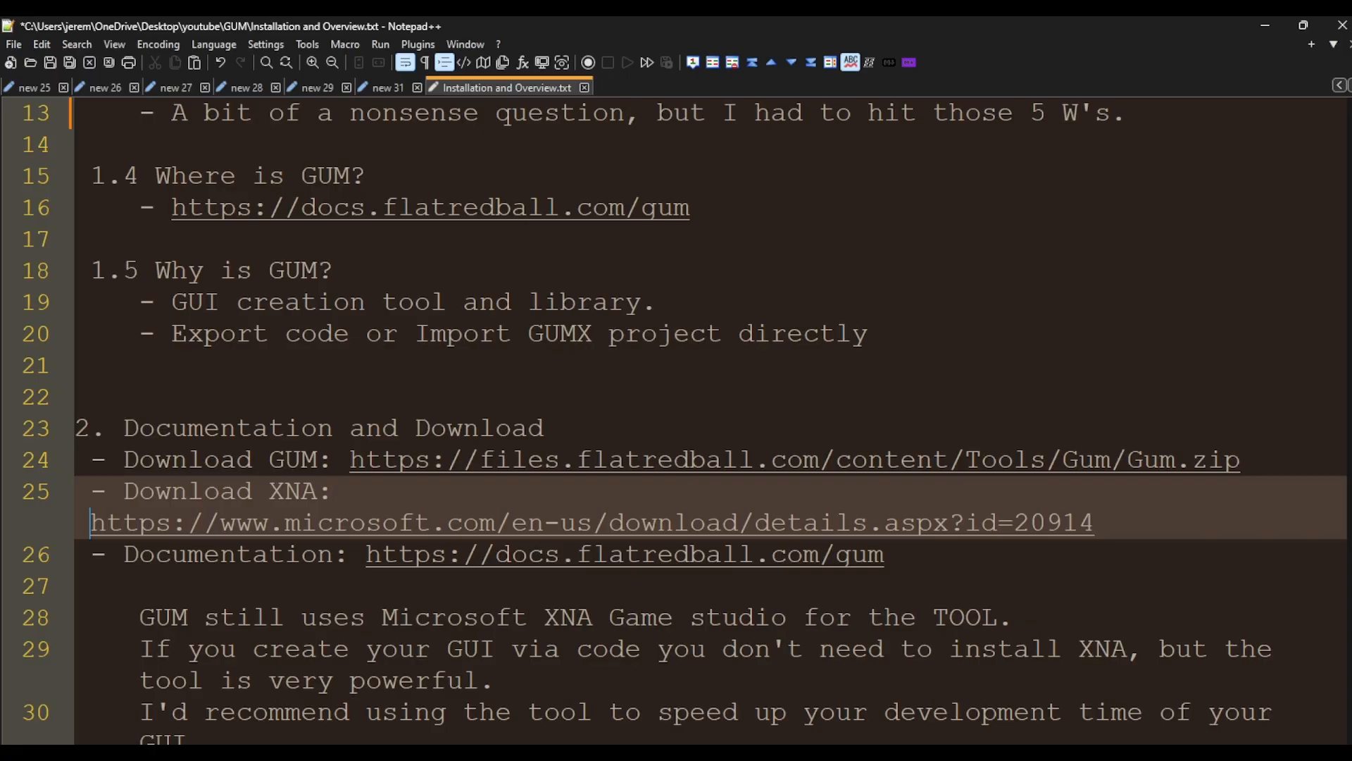
# Review the Installation, Overview of app and Tips sections in the notes, highlighting the Overview of app heading.
pyautogui.scroll(-4, 604, 576)
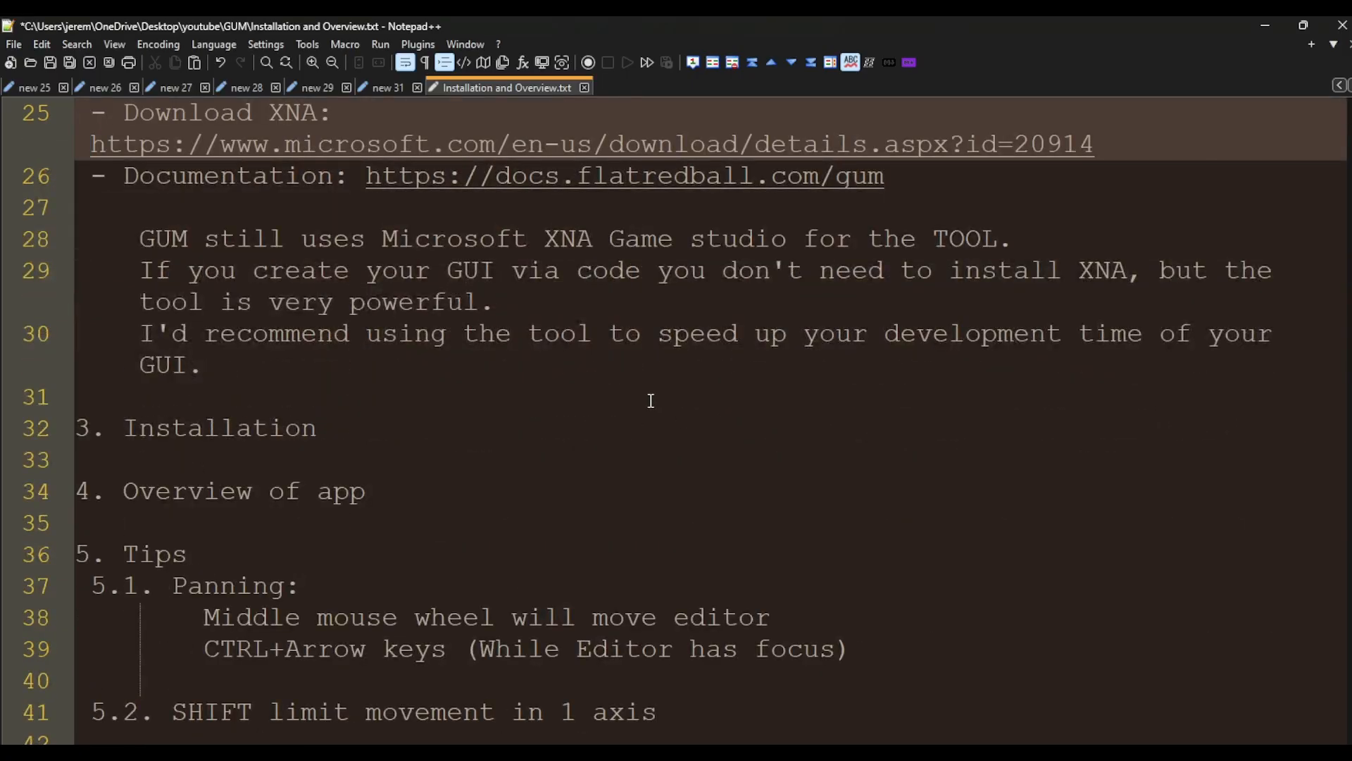
pyautogui.scroll(-1, 327, 479)
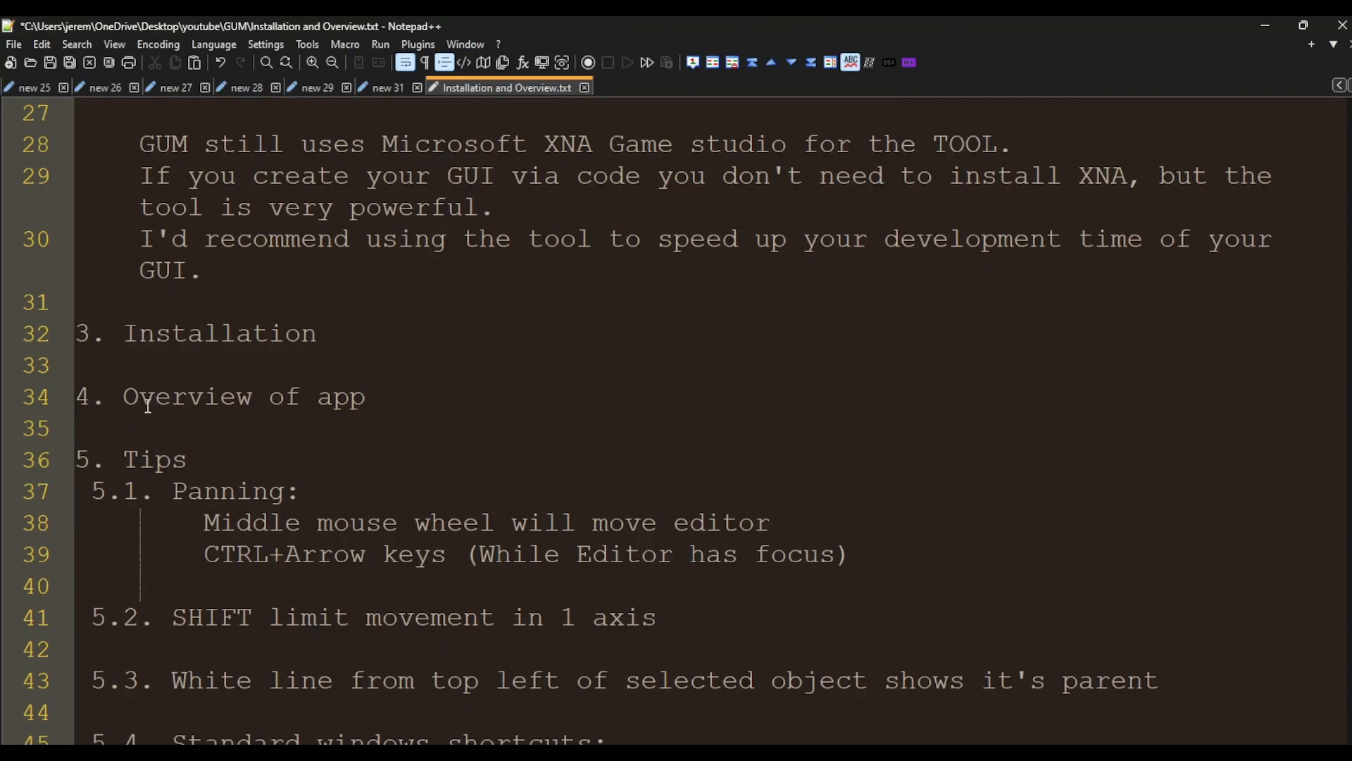
pyautogui.moveTo(125, 396); pyautogui.dragTo(374, 401)
pyautogui.click(377, 444)
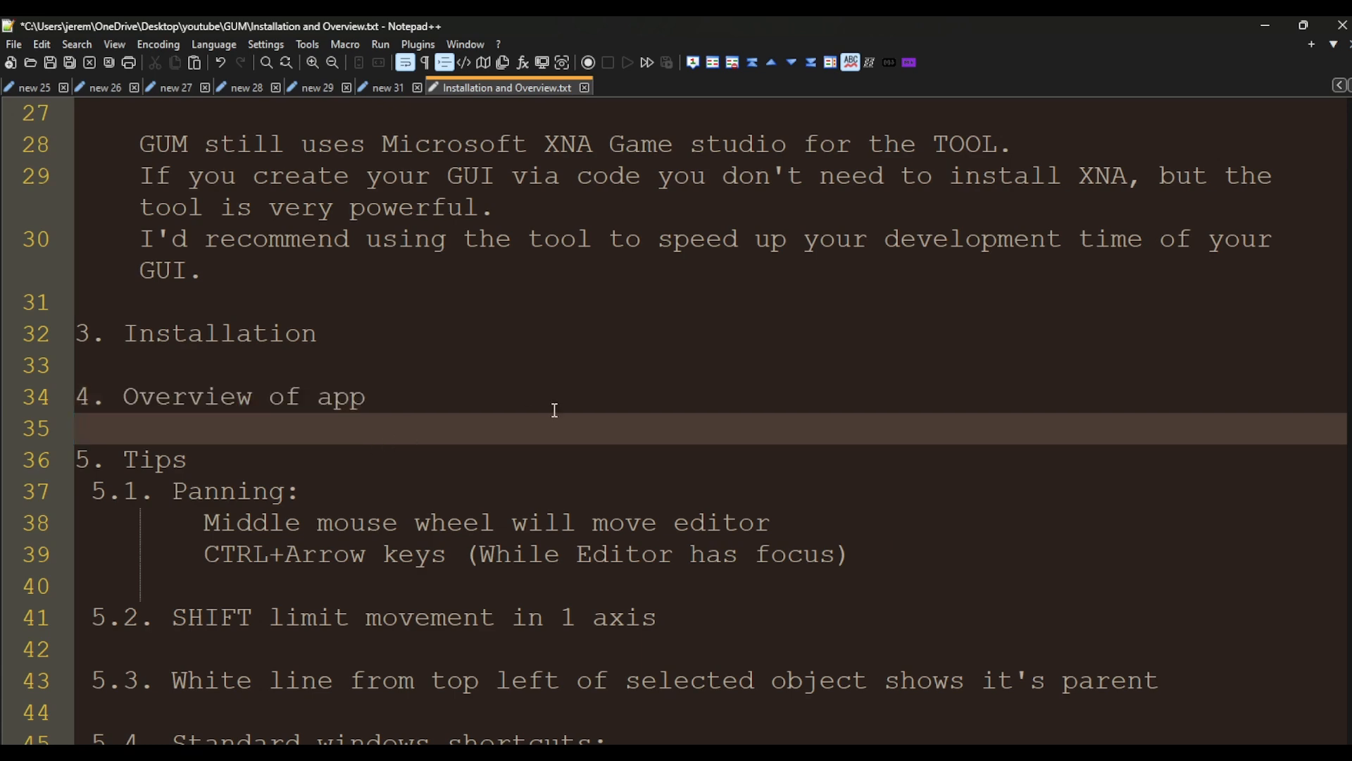
pyautogui.scroll(-1, 555, 410)
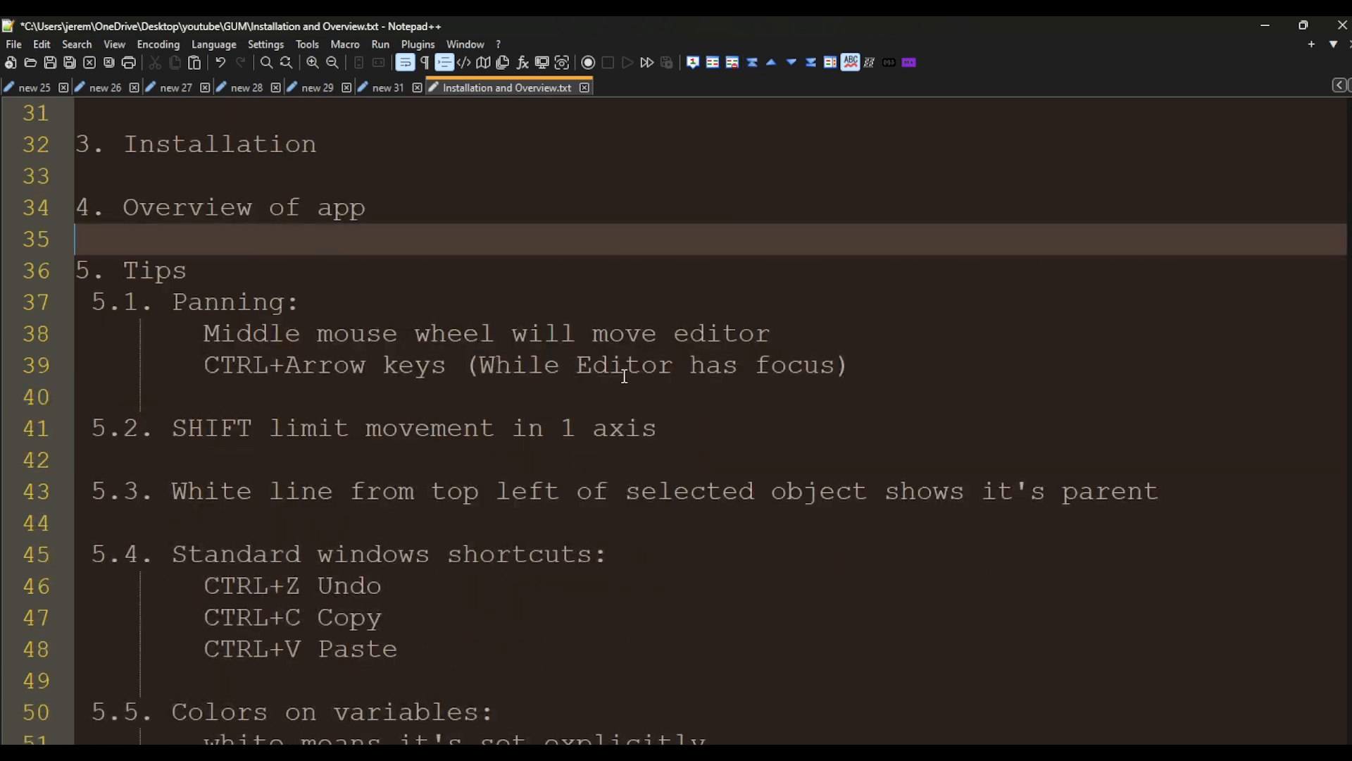
pyautogui.scroll(-1, 666, 360)
# Switch back to Gum, expand the Standard folder and look through the Components, Screens and Circle entries in the project tree.
pyautogui.moveTo(838, 21); pyautogui.dragTo(0, 141)
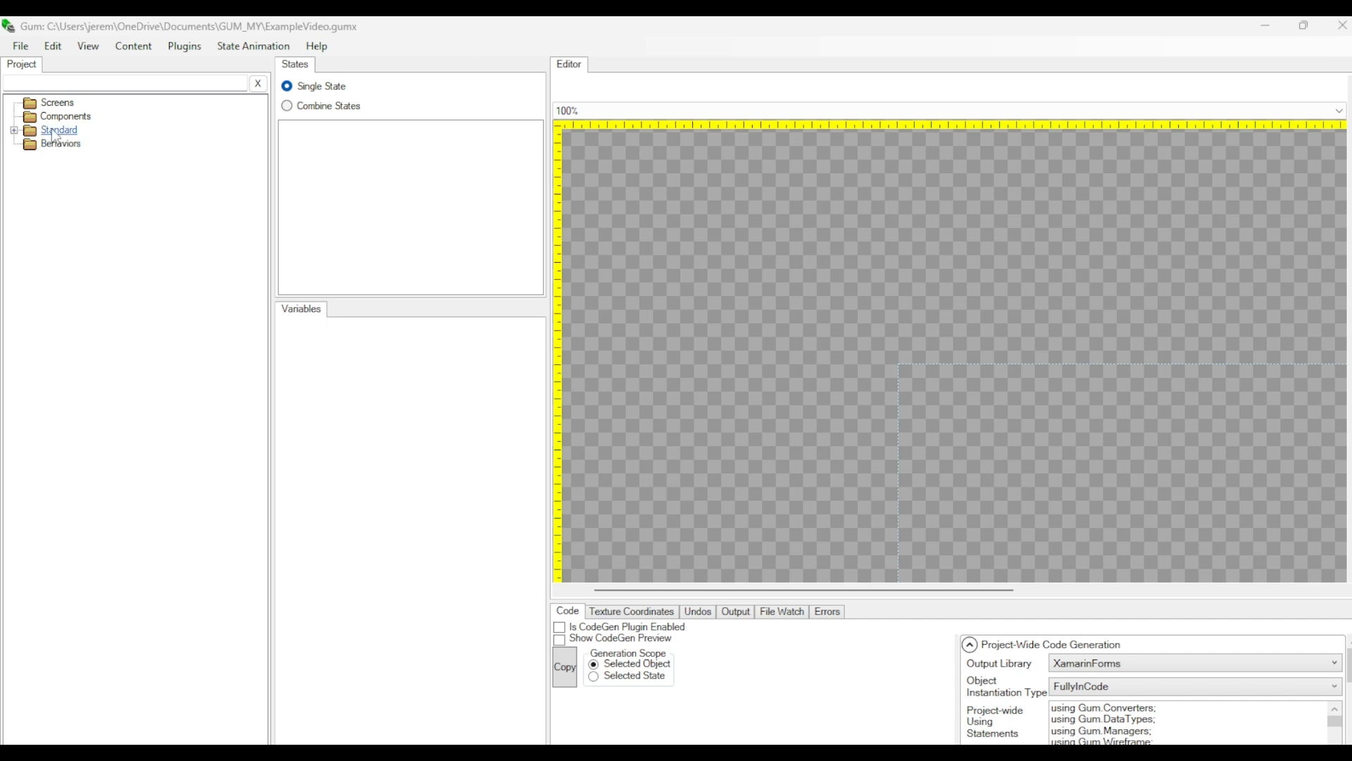
pyautogui.click(14, 130)
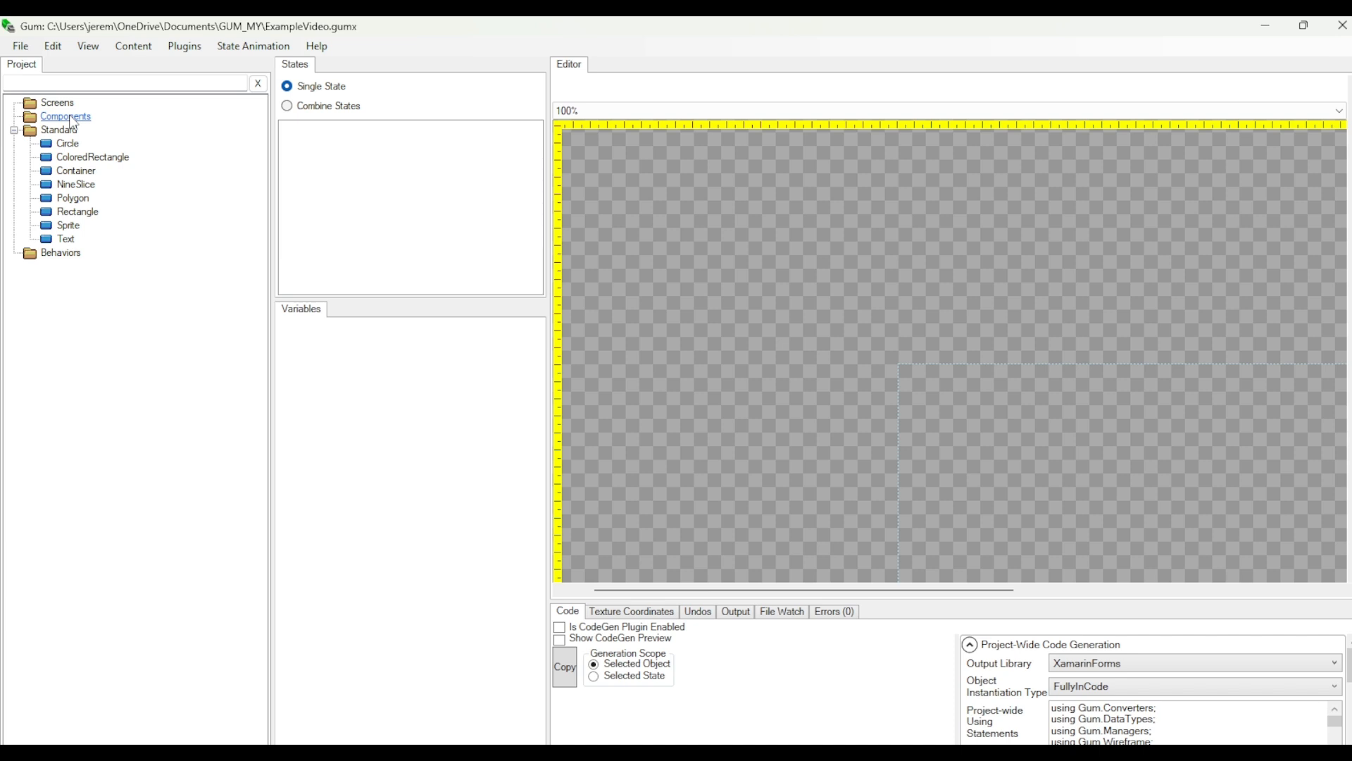
pyautogui.click(70, 117)
pyautogui.click(58, 102)
pyautogui.click(71, 144)
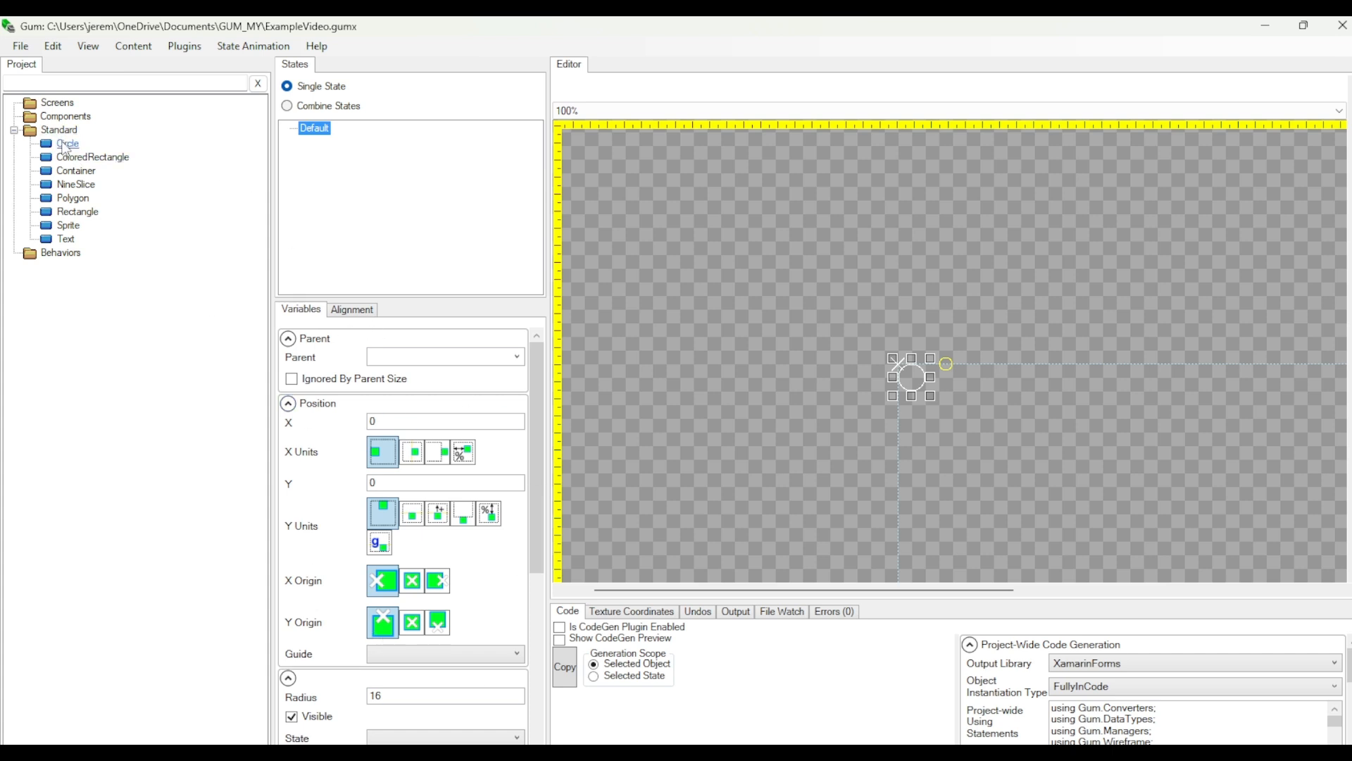
# Turn on Show CodeGen Preview for the standard Circle and enlarge the code area.
pyautogui.click(68, 144)
pyautogui.click(560, 640)
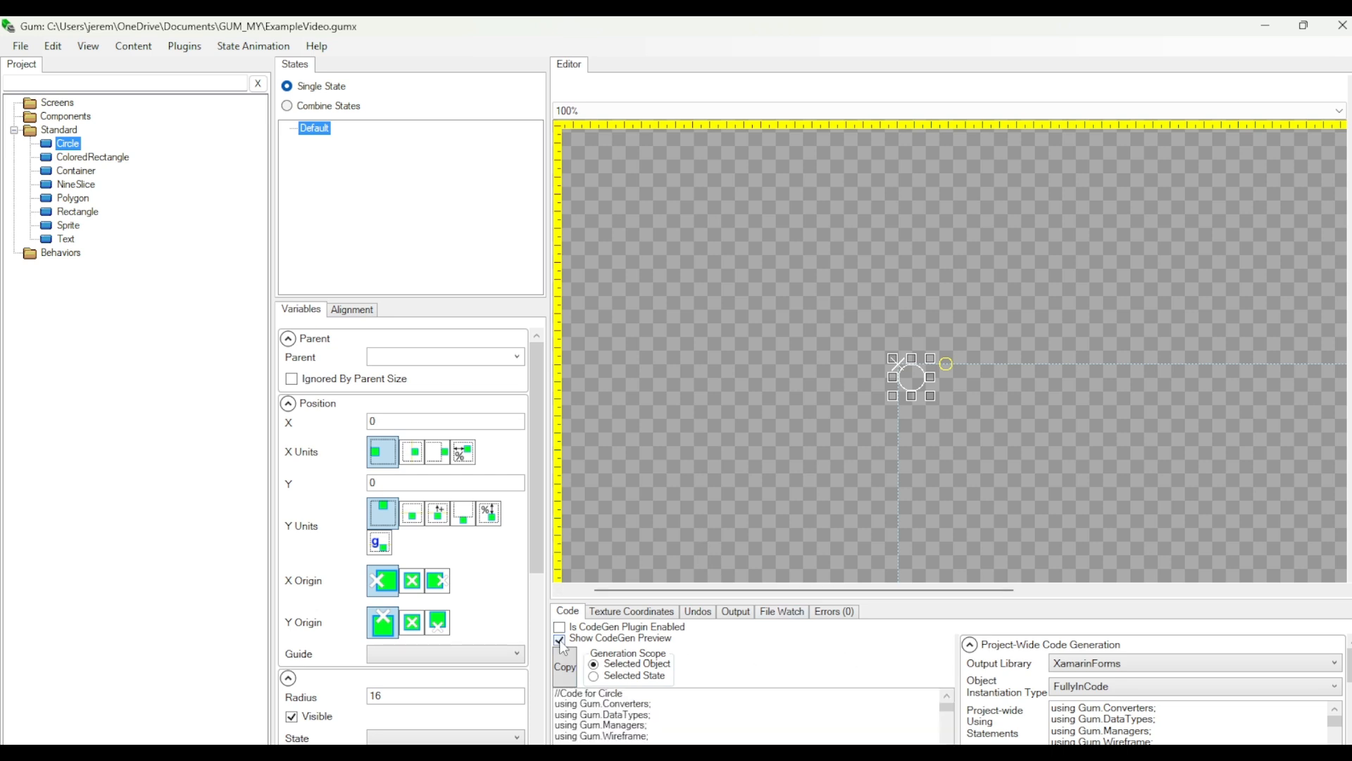
pyautogui.moveTo(703, 596); pyautogui.dragTo(760, 170)
# Examine the generated CircleRuntime code by highlighting it, and shrink the code area again to reveal the circle in the editor.
pyautogui.moveTo(557, 278); pyautogui.dragTo(819, 732)
pyautogui.click(838, 561)
pyautogui.moveTo(711, 393); pyautogui.dragTo(731, 579)
pyautogui.click(814, 595)
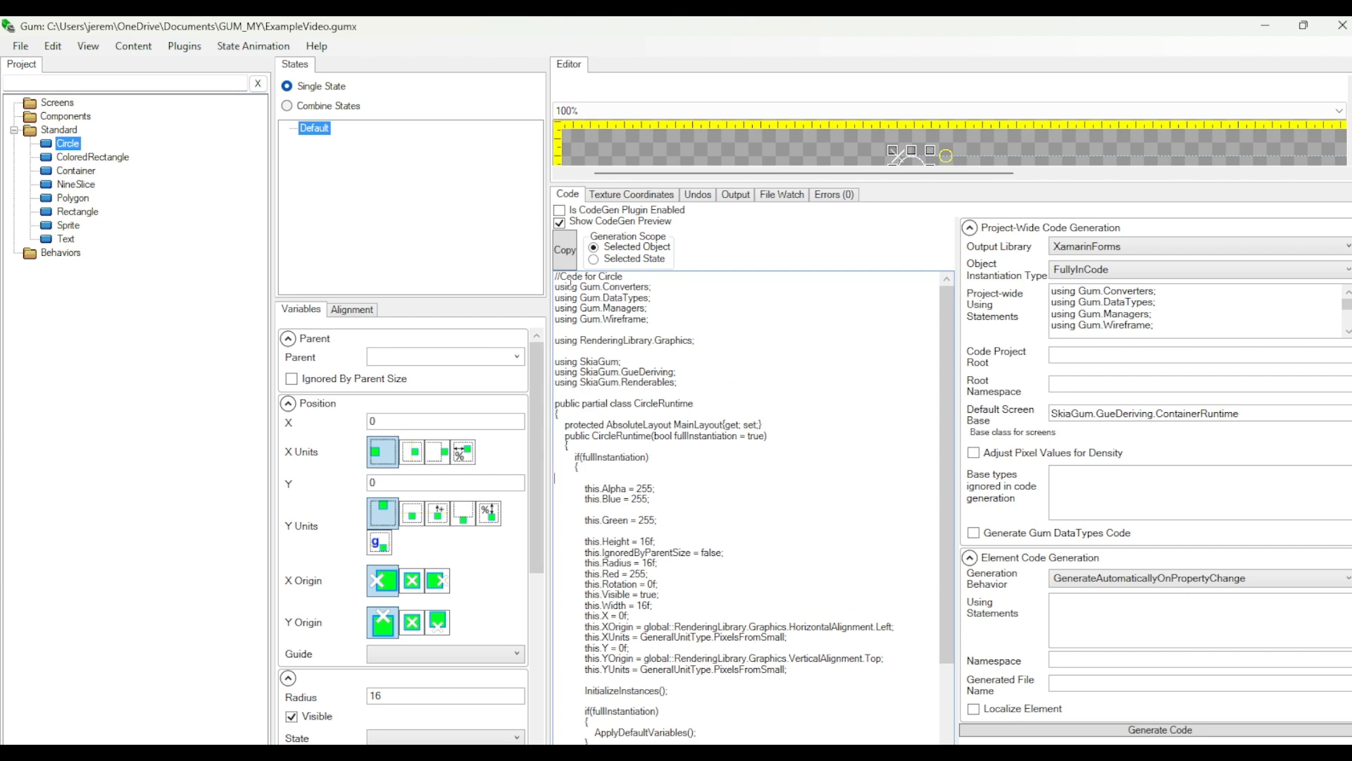
pyautogui.moveTo(557, 279); pyautogui.dragTo(789, 739)
pyautogui.click(792, 617)
pyautogui.click(69, 145)
pyautogui.moveTo(895, 183); pyautogui.dragTo(915, 581)
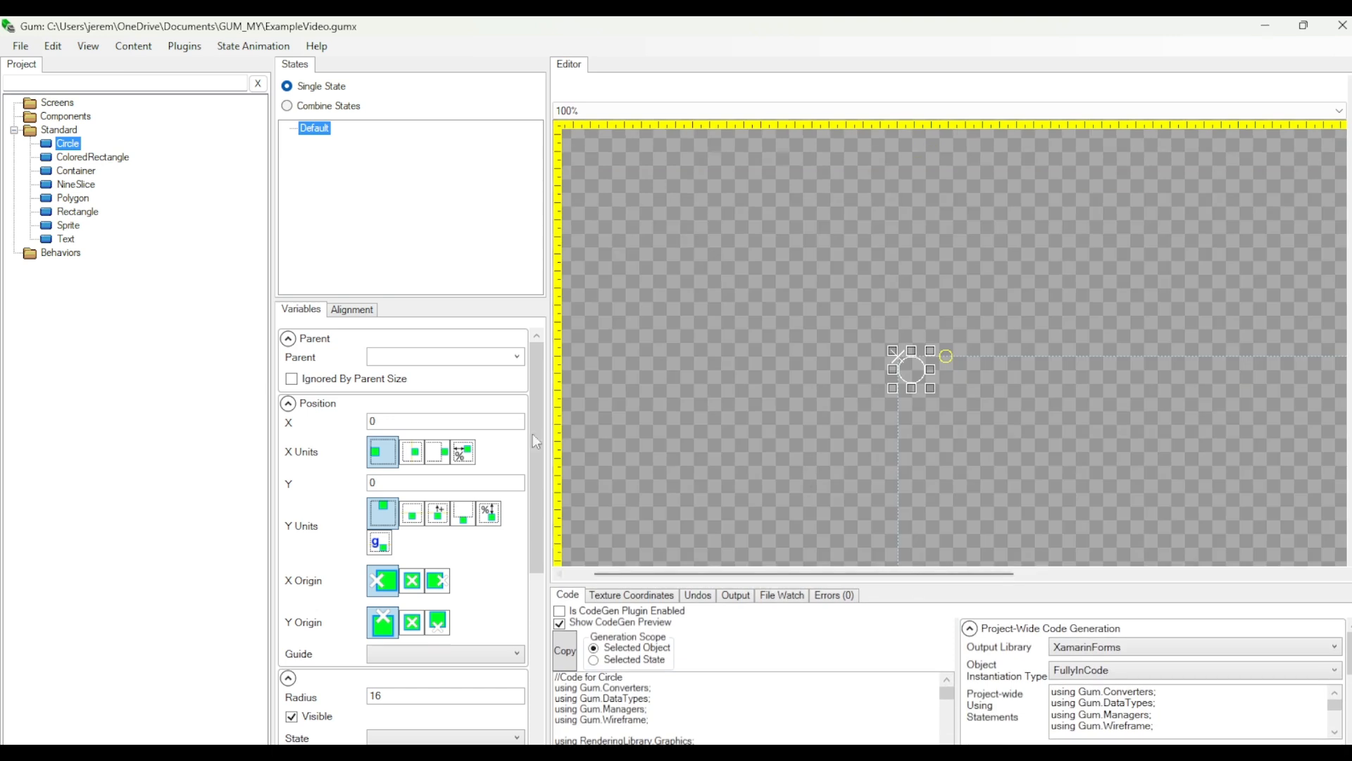
# Deselect the Circle and pan around the empty editor canvas.
pyautogui.click(63, 368)
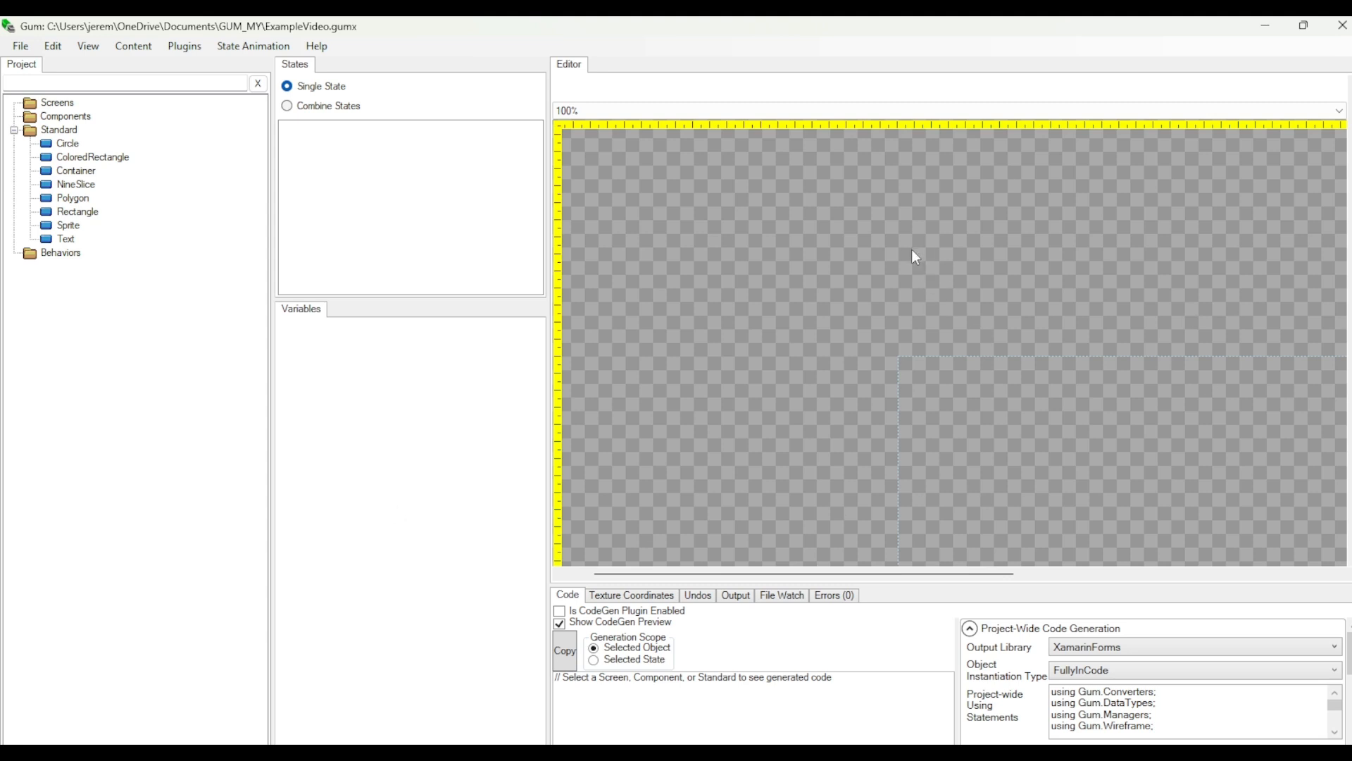
pyautogui.moveTo(772, 574)
pyautogui.mouseDown()
pyautogui.moveTo(966, 574)
pyautogui.moveTo(770, 575)
pyautogui.mouseUp()
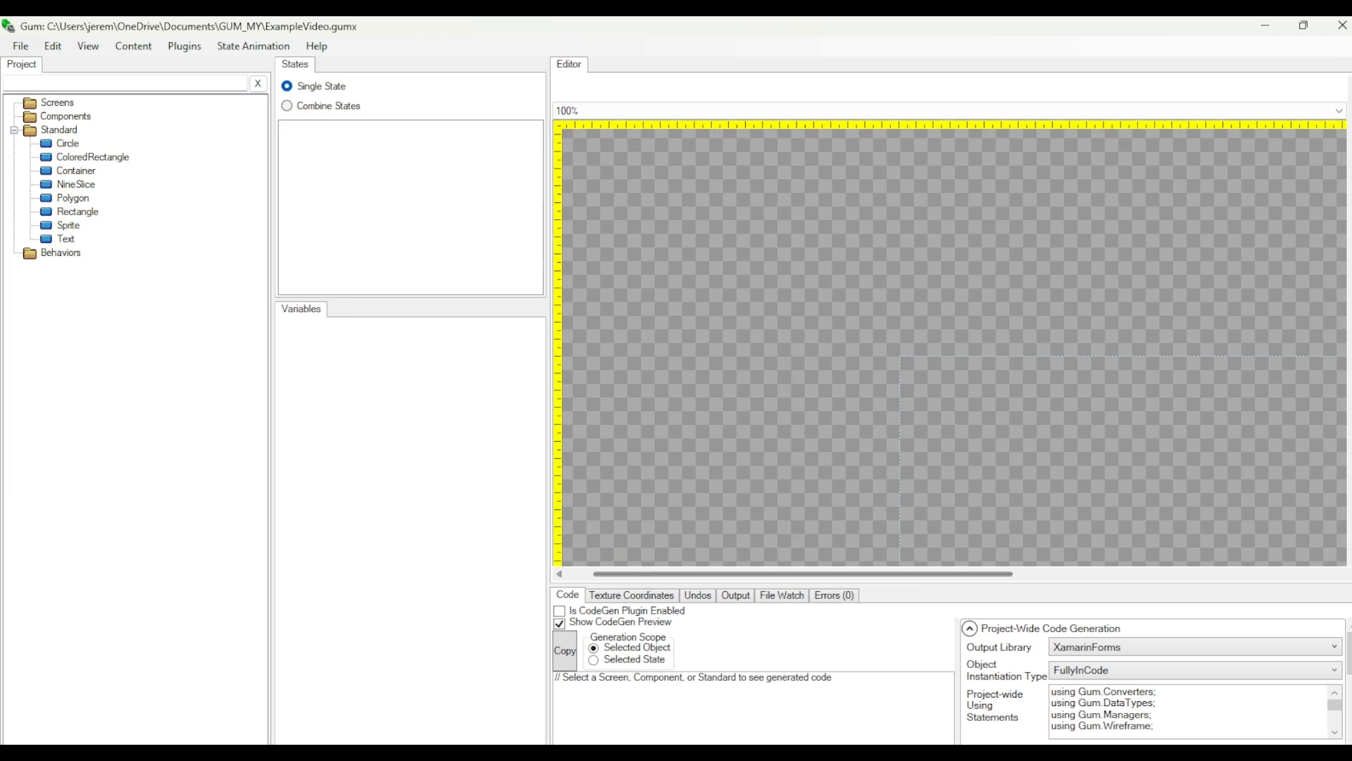
pyautogui.scroll(-1, 1091, 310)
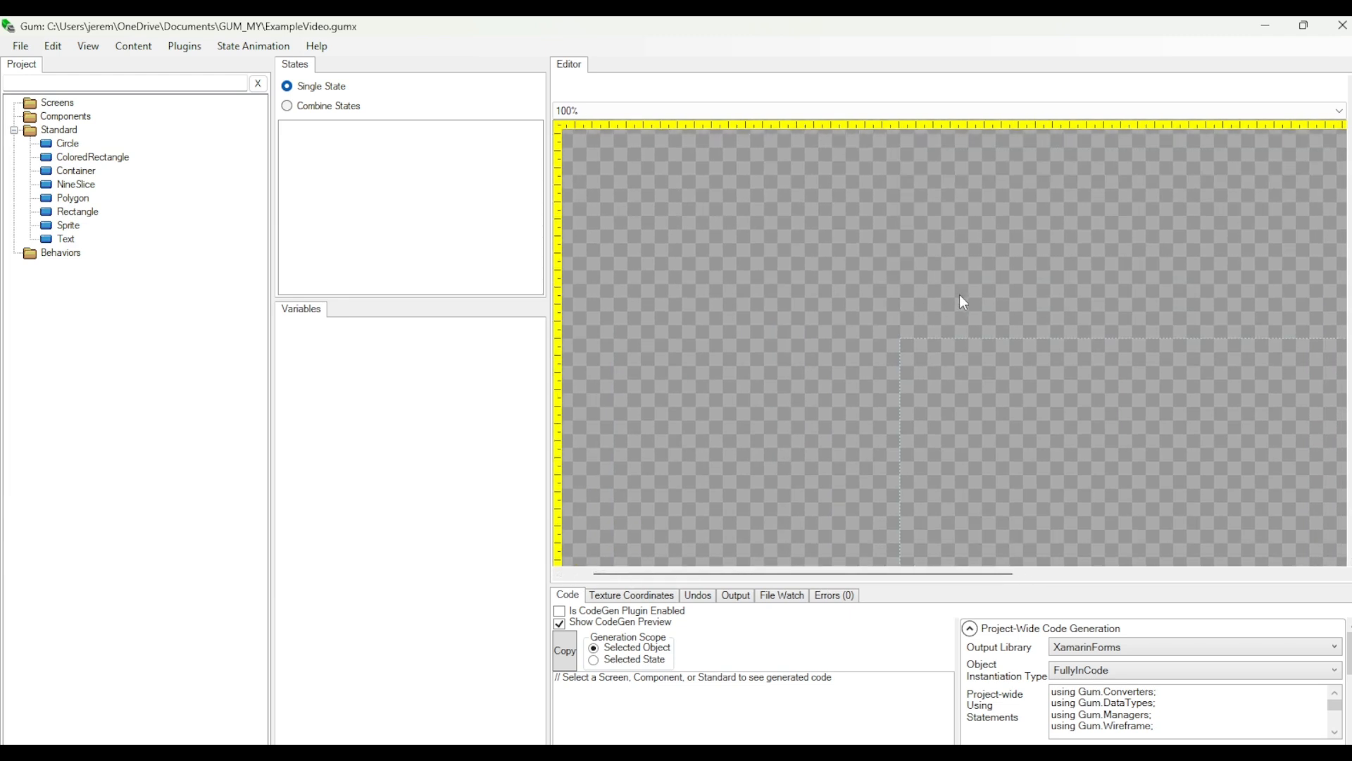
pyautogui.moveTo(959, 293); pyautogui.dragTo(901, 241)
pyautogui.moveTo(765, 321)
pyautogui.mouseDown()
pyautogui.moveTo(804, 330)
pyautogui.moveTo(834, 290)
pyautogui.moveTo(778, 302)
pyautogui.mouseUp()
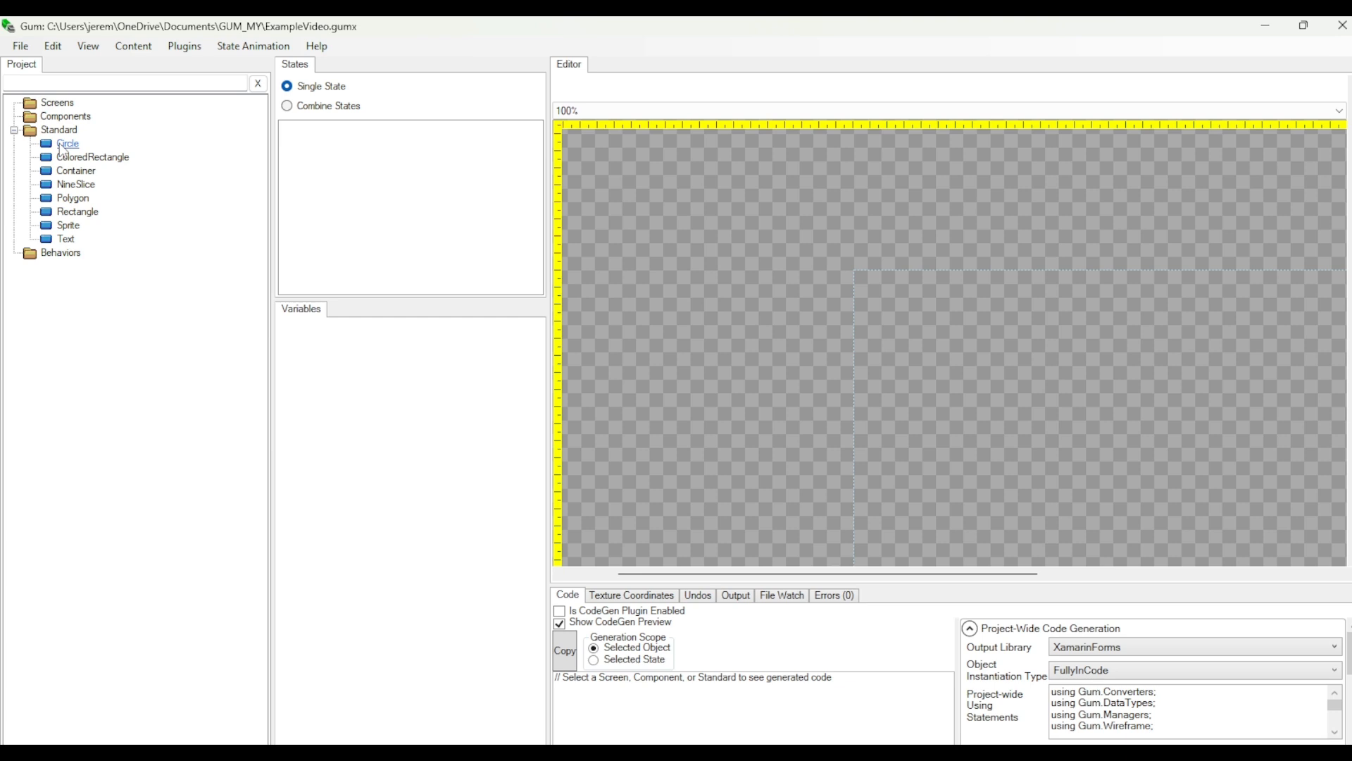
# Create a new screen named MainMenu in the Screens folder.
pyautogui.rightClick(56, 105)
pyautogui.click(104, 118)
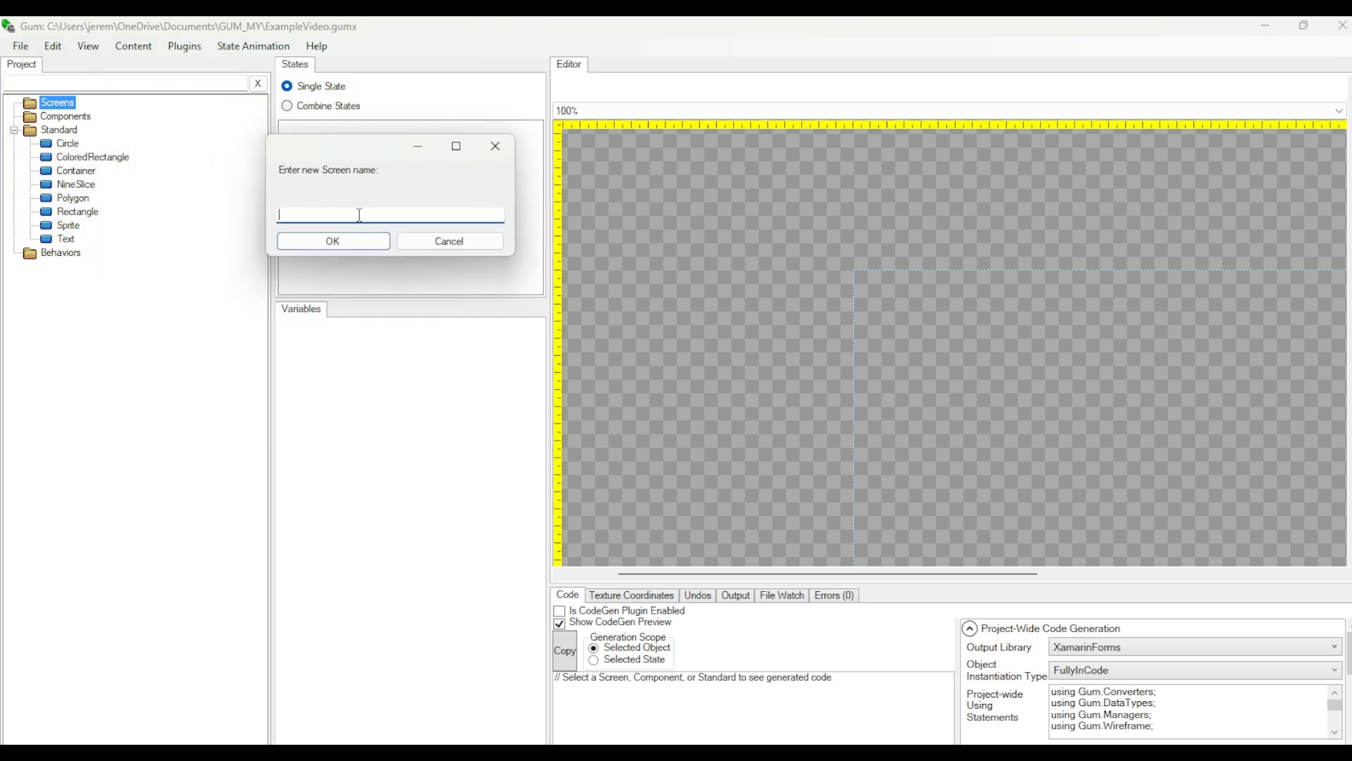
pyautogui.write('MainMenu')
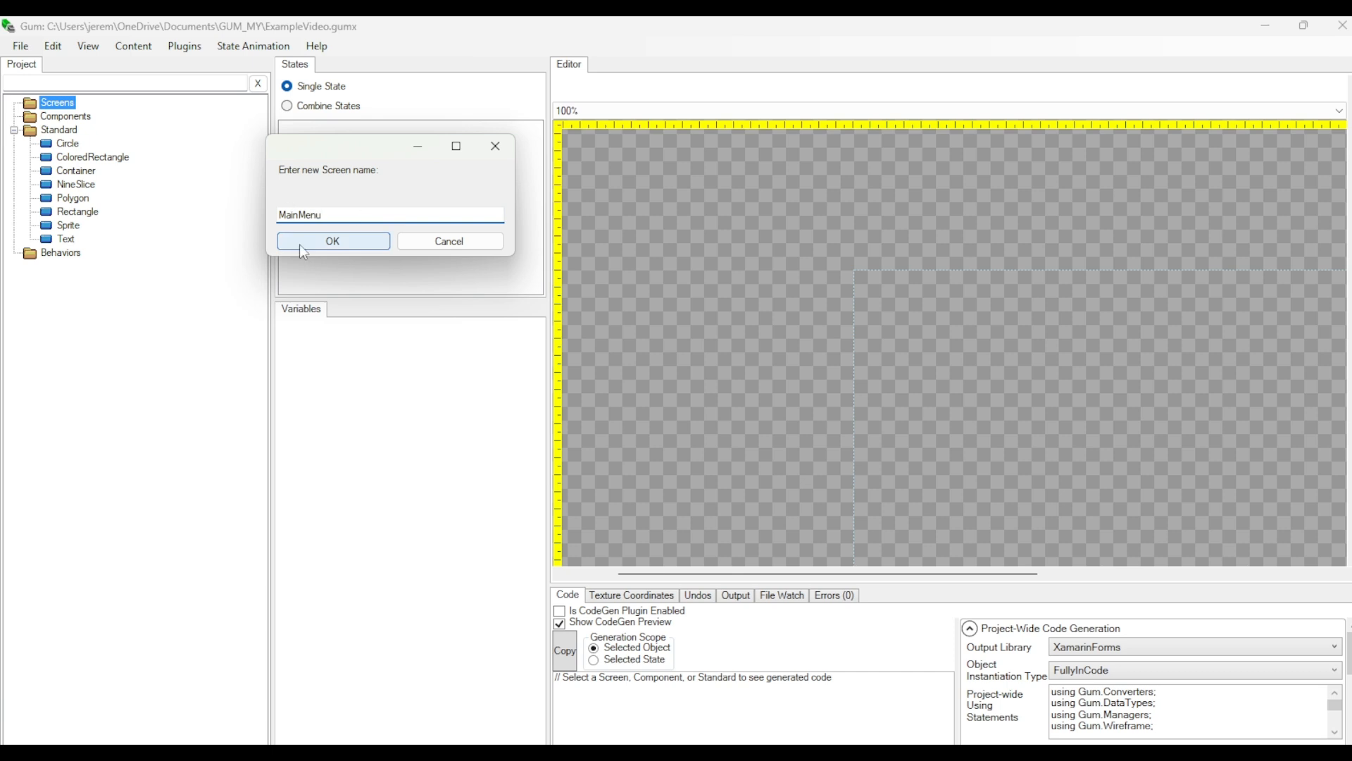
pyautogui.click(304, 242)
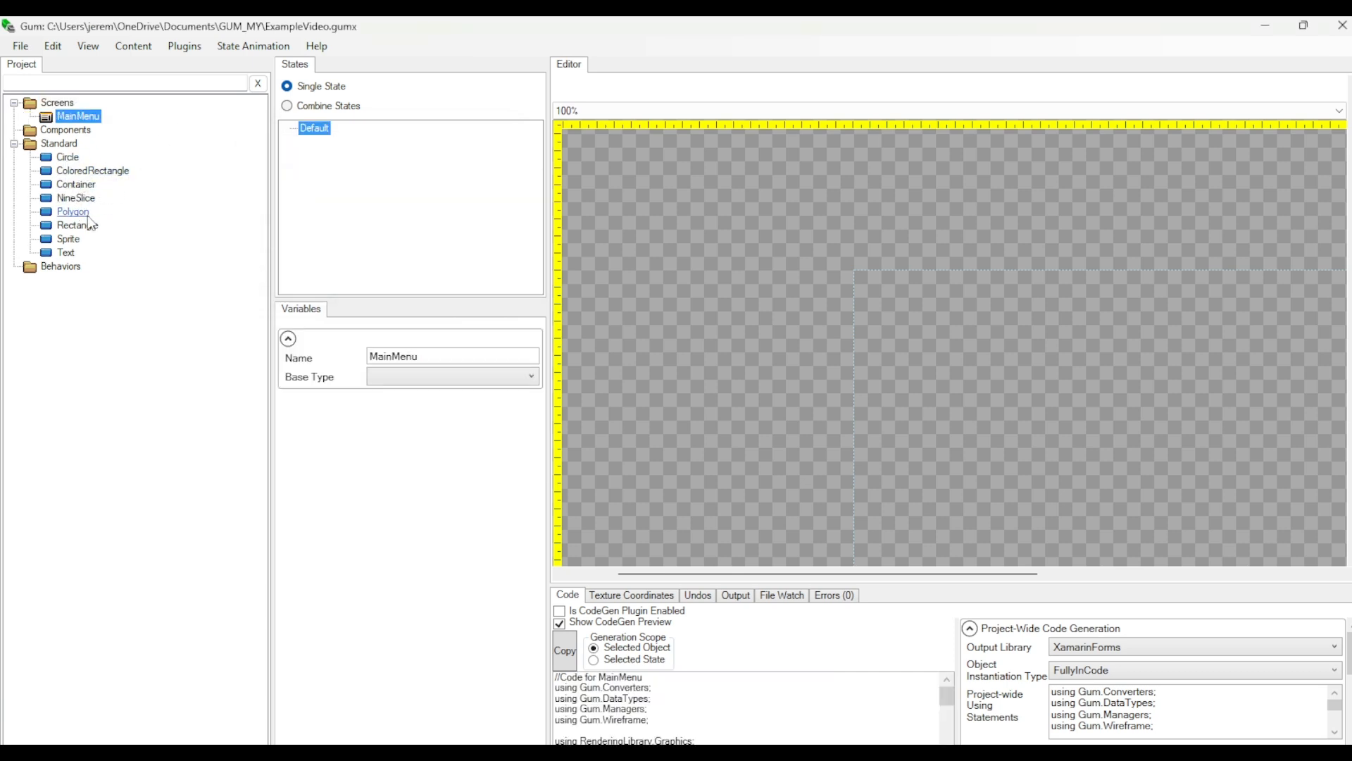
# Add a ColoredRectangle to the MainMenu screen and move it to about X 43, Y 29.
pyautogui.moveTo(78, 170); pyautogui.dragTo(77, 117)
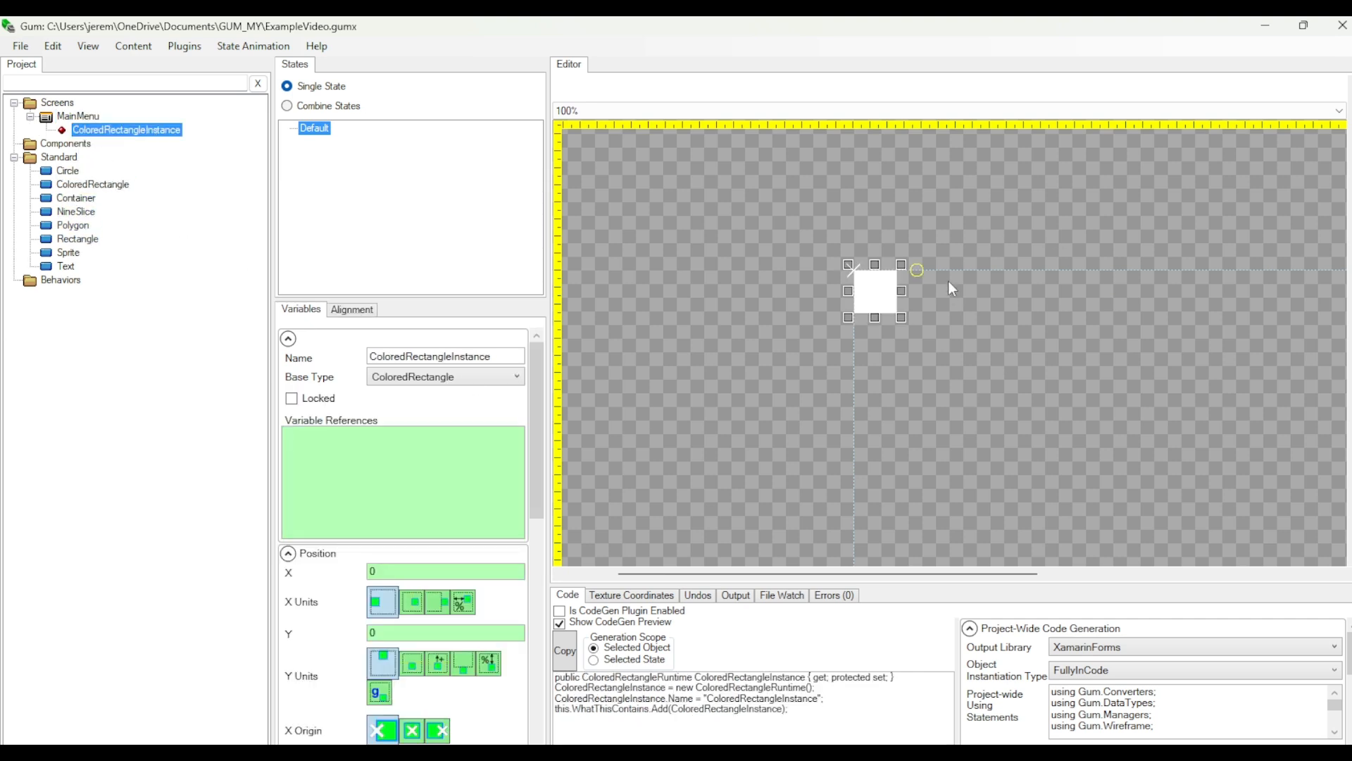
pyautogui.moveTo(869, 285); pyautogui.dragTo(941, 344)
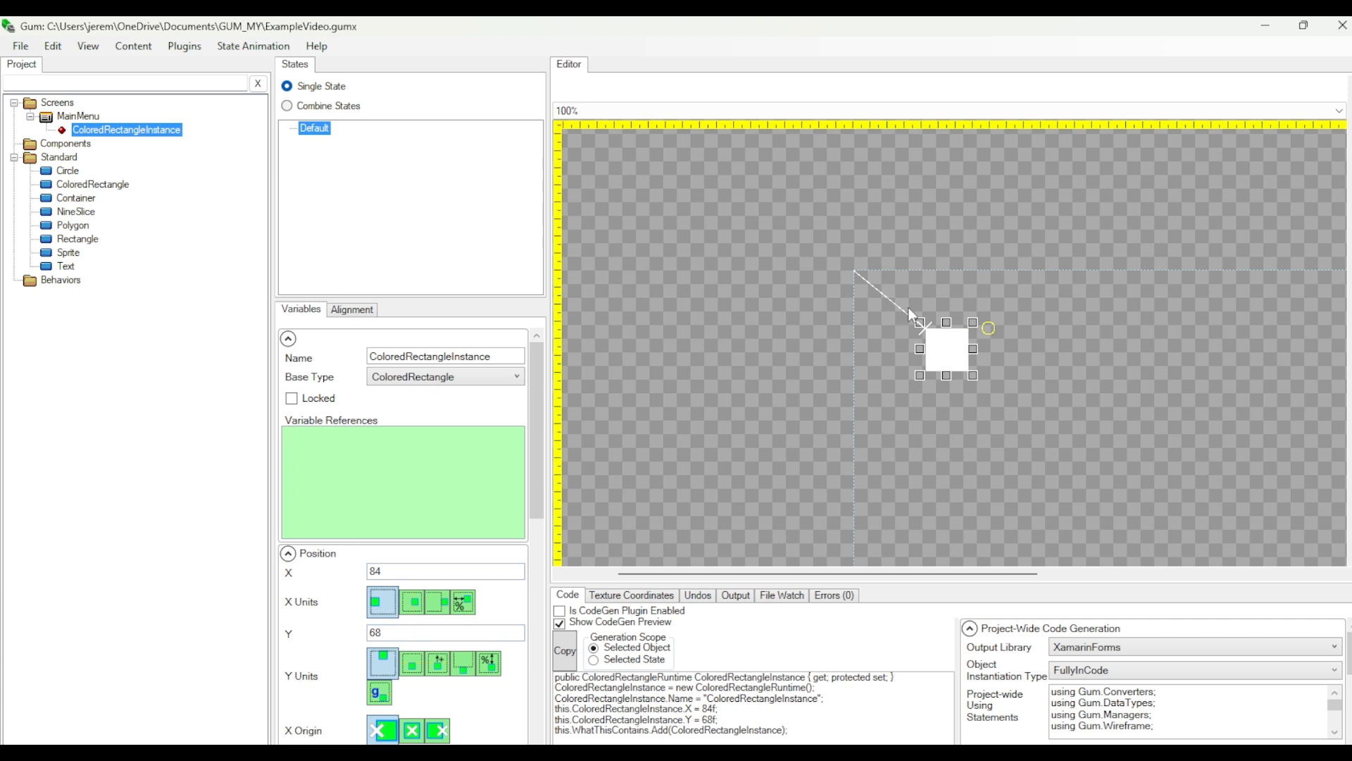
pyautogui.scroll(3, 930, 314)
pyautogui.scroll(3, 932, 316)
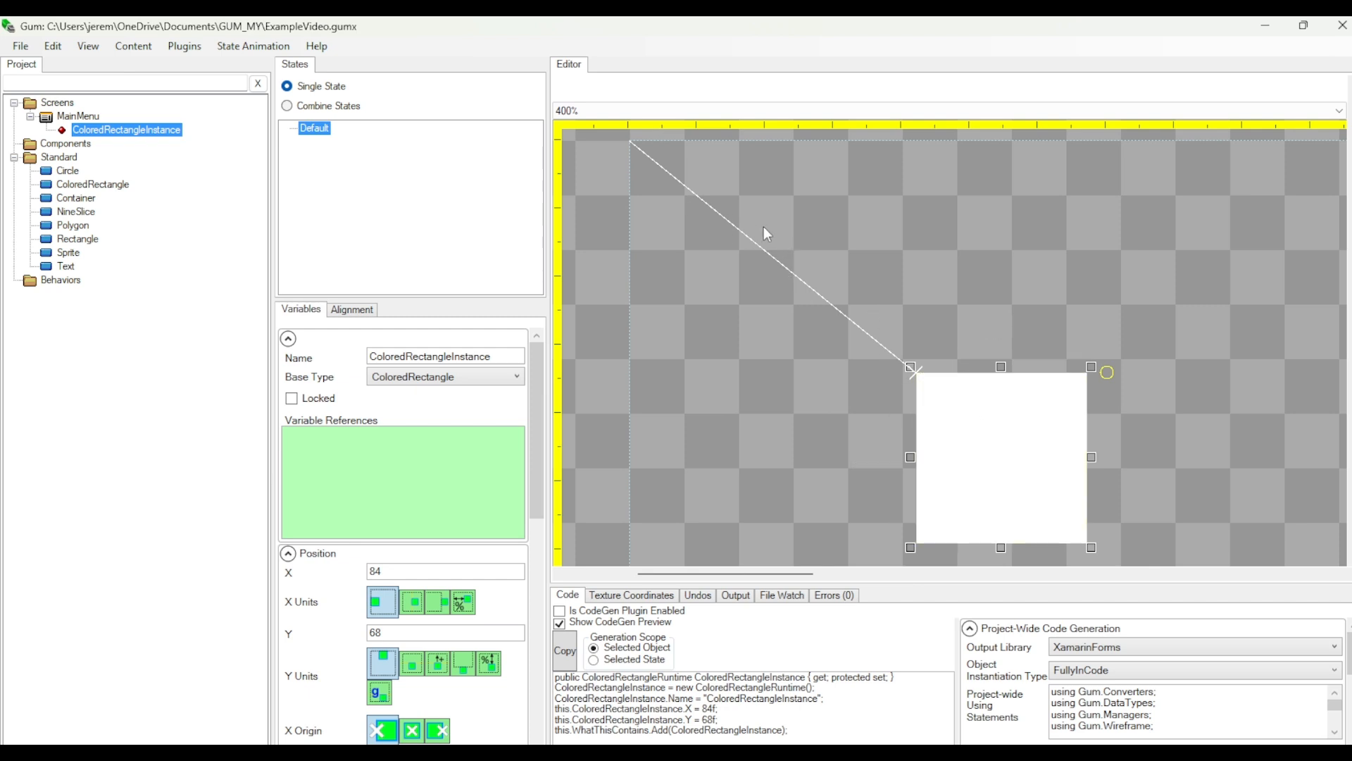
pyautogui.moveTo(1003, 406); pyautogui.dragTo(958, 396)
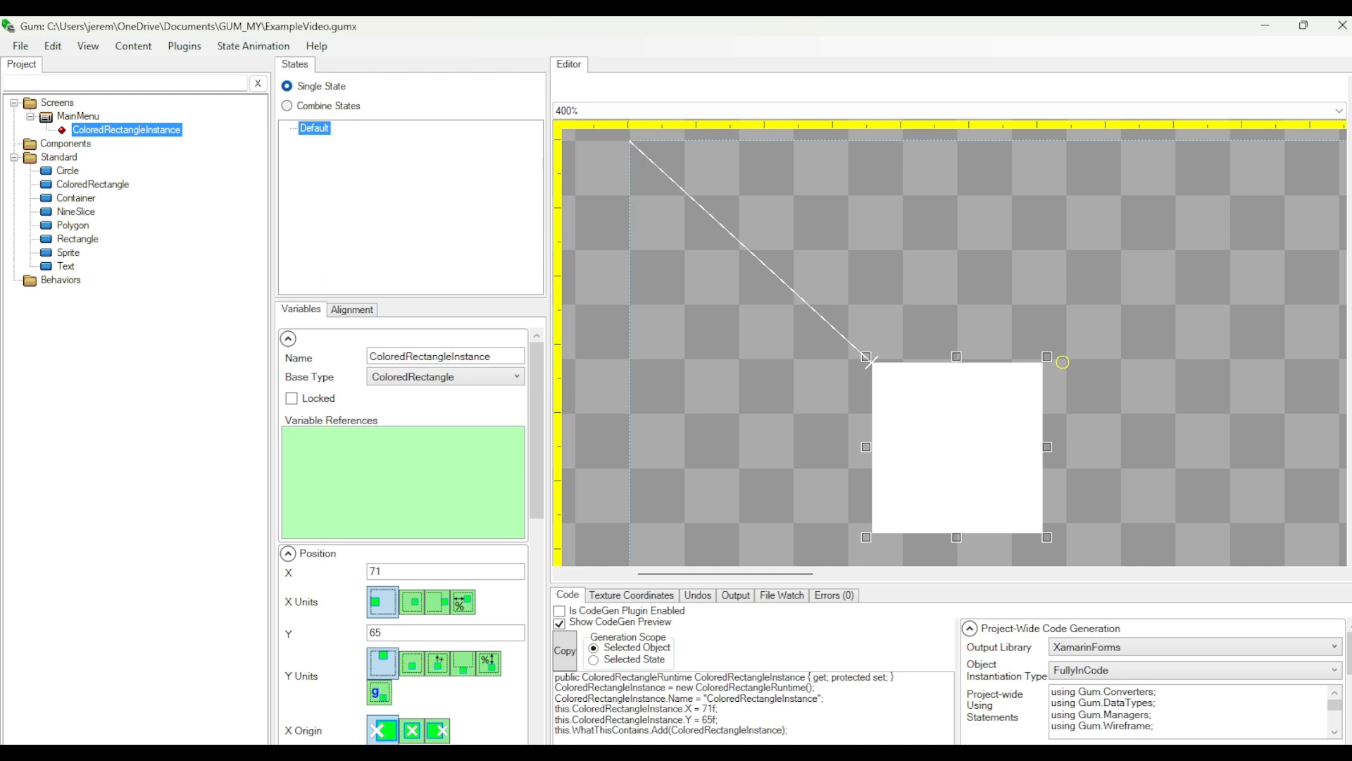
pyautogui.moveTo(999, 423); pyautogui.dragTo(903, 299)
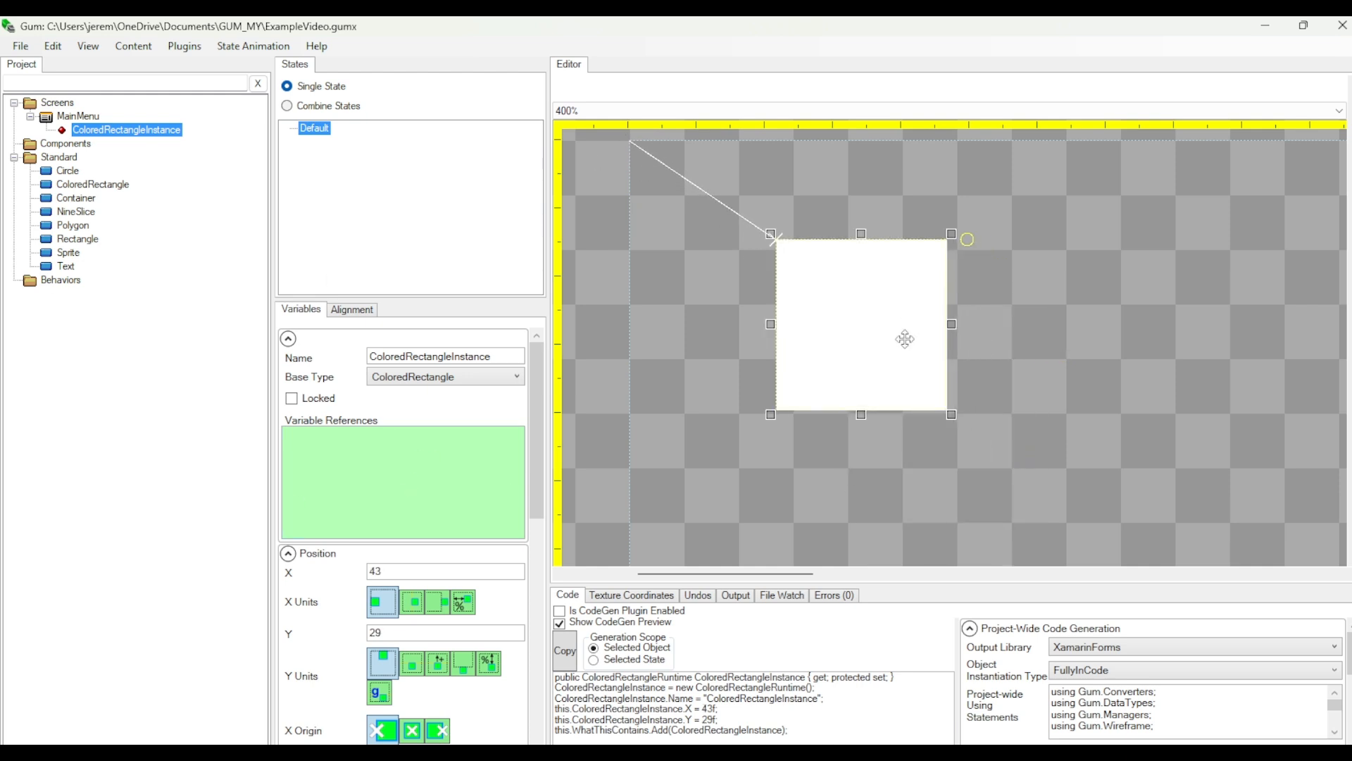
# Delete the colored rectangle from MainMenu and undo the deletion.
pyautogui.press('Delete')
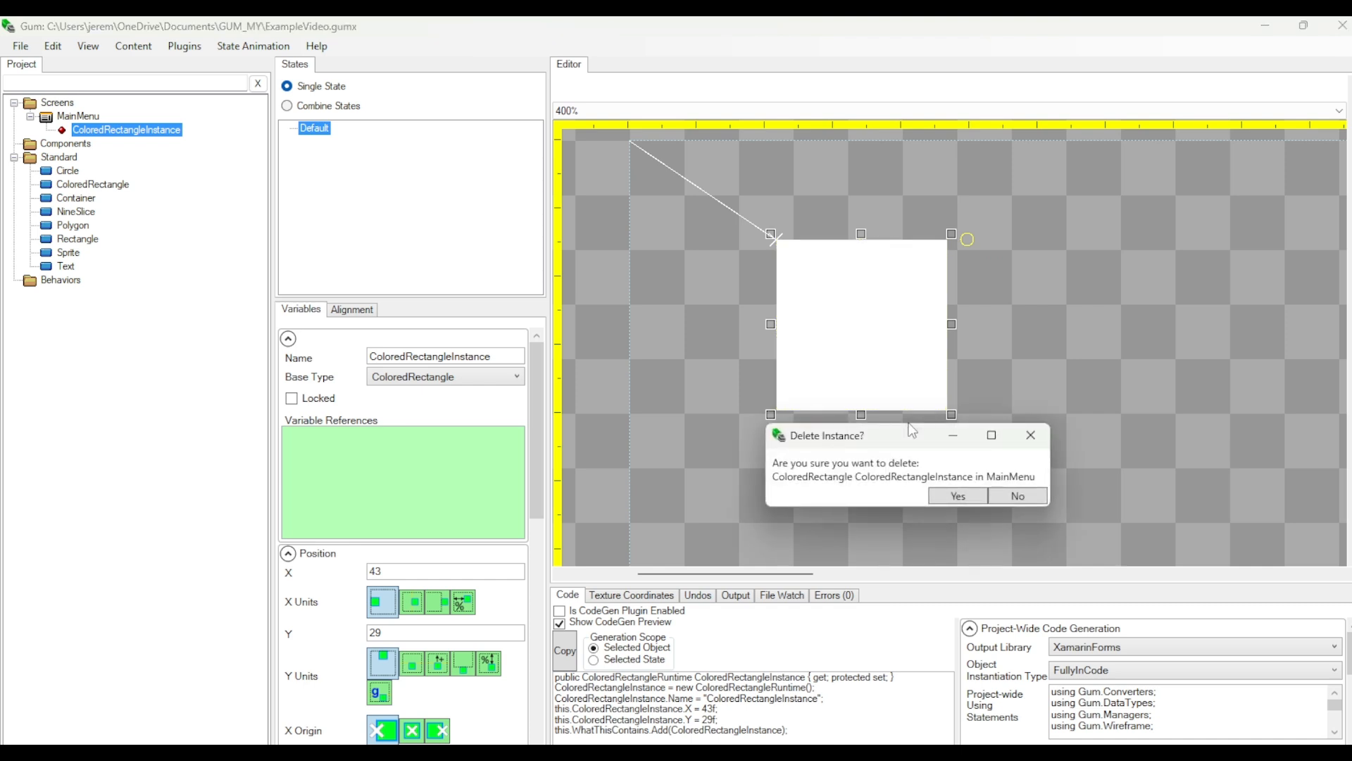
pyautogui.click(964, 497)
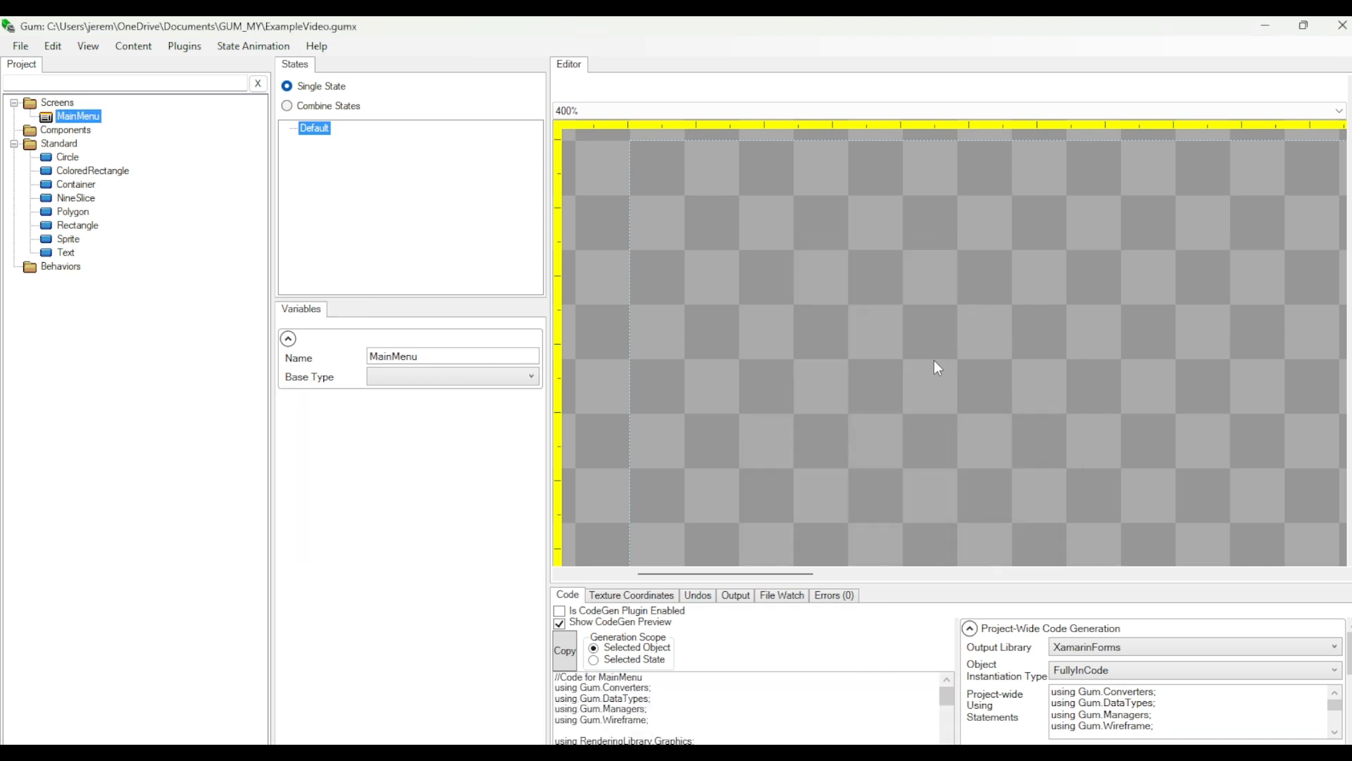
pyautogui.hotkey('ctrl', 'z')
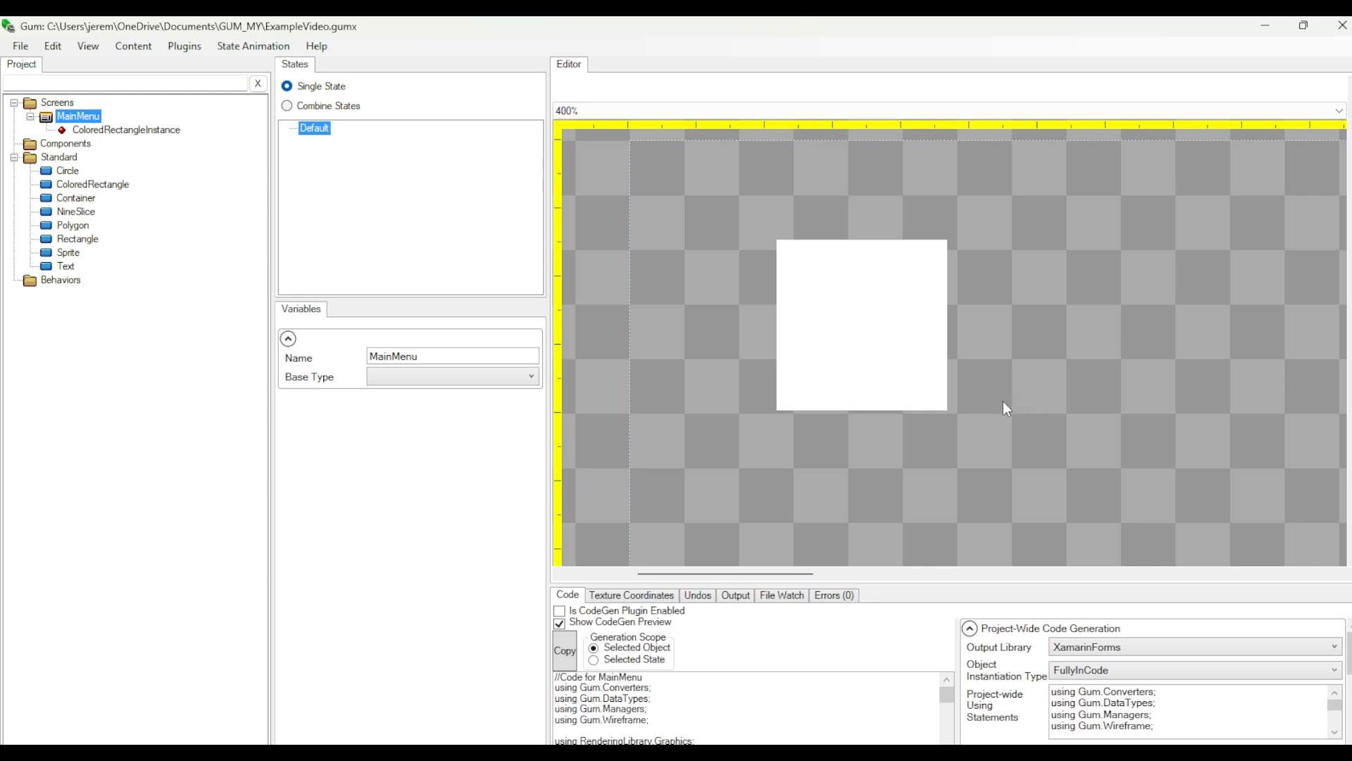
# Duplicate the colored rectangle, place the copy beside the original at about X 100, Y 31, and delete the copy.
pyautogui.click(848, 309)
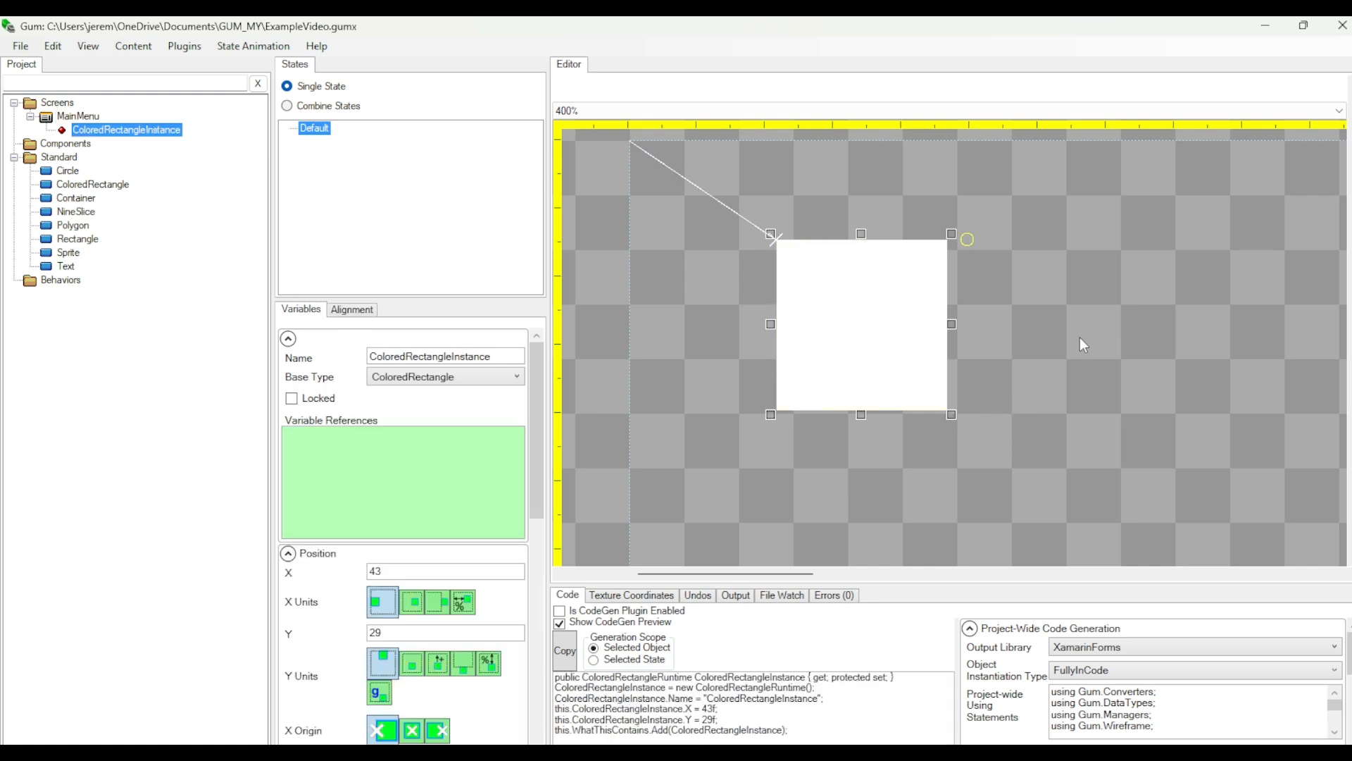
pyautogui.hotkey('ctrl', 'v')
pyautogui.moveTo(881, 365); pyautogui.dragTo(1071, 369)
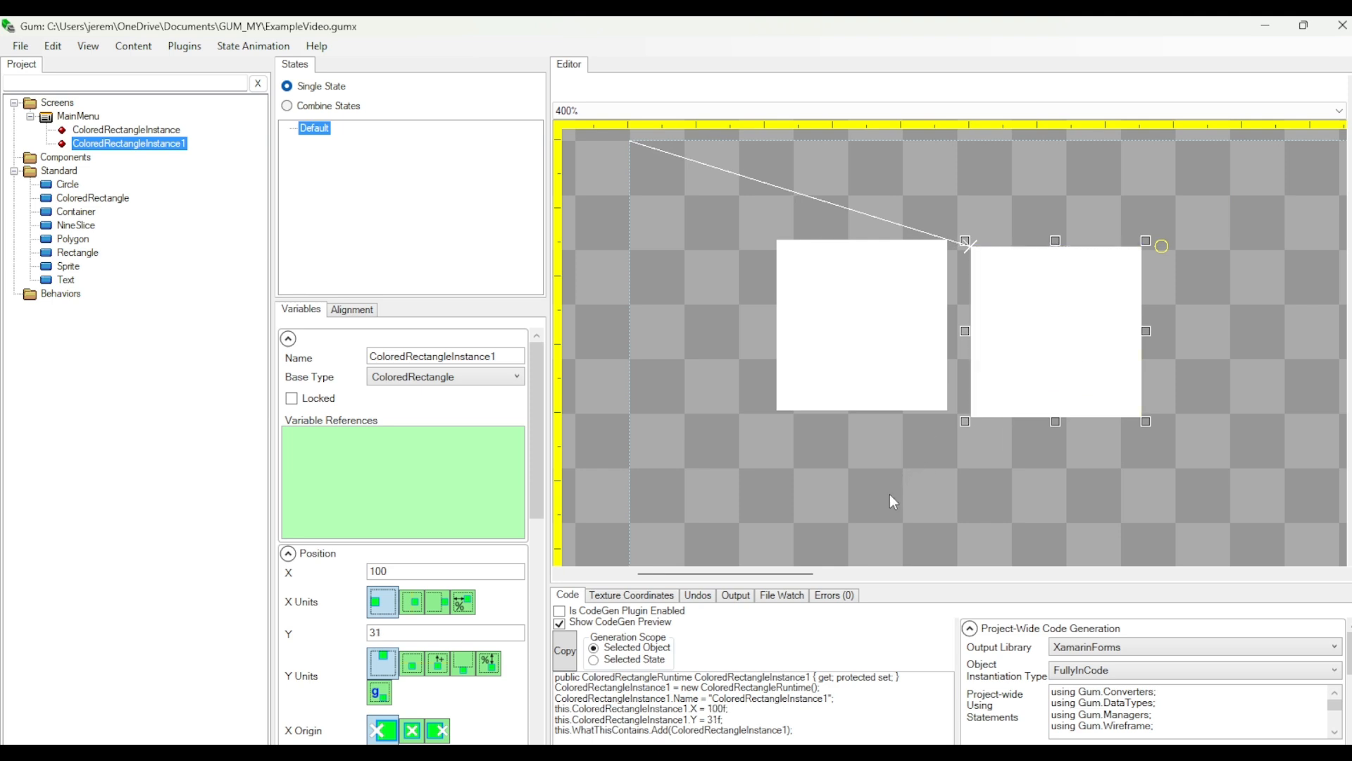
pyautogui.press('Delete')
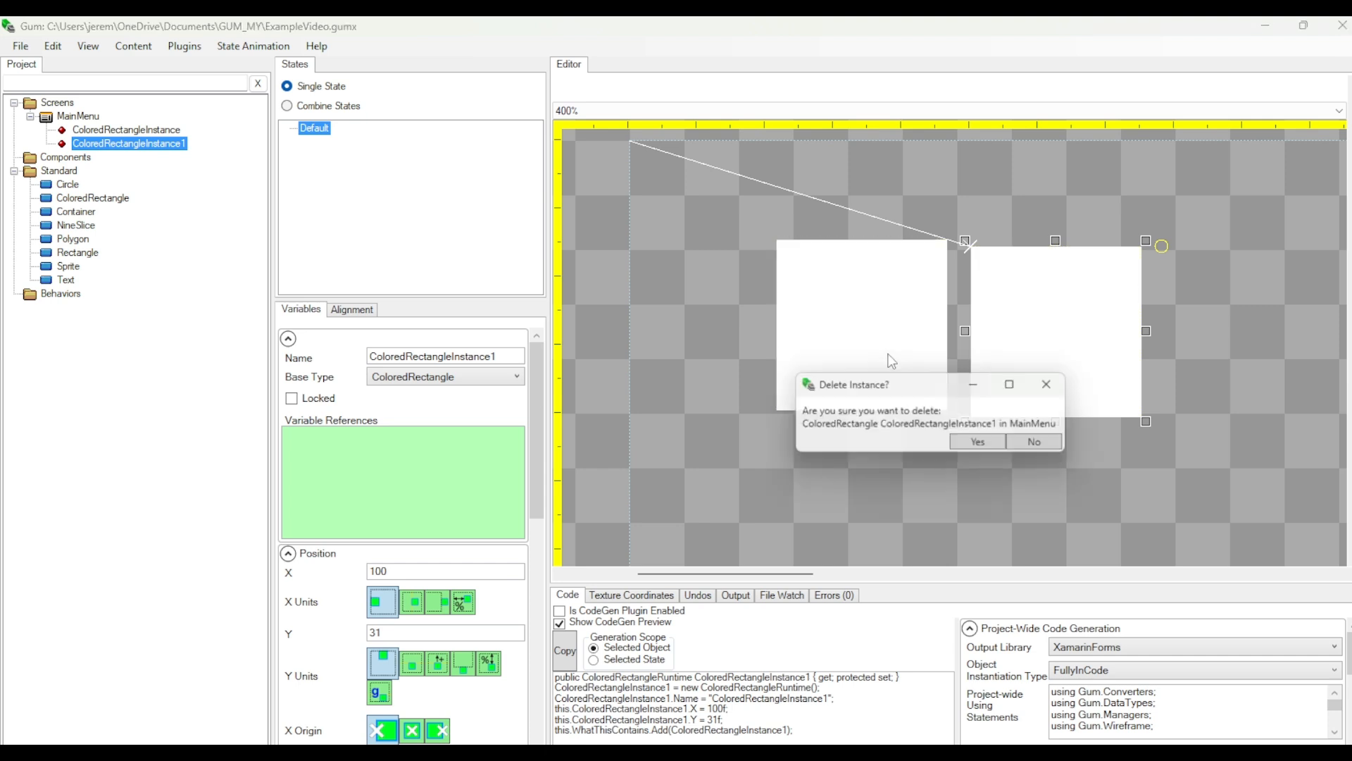
pyautogui.click(993, 443)
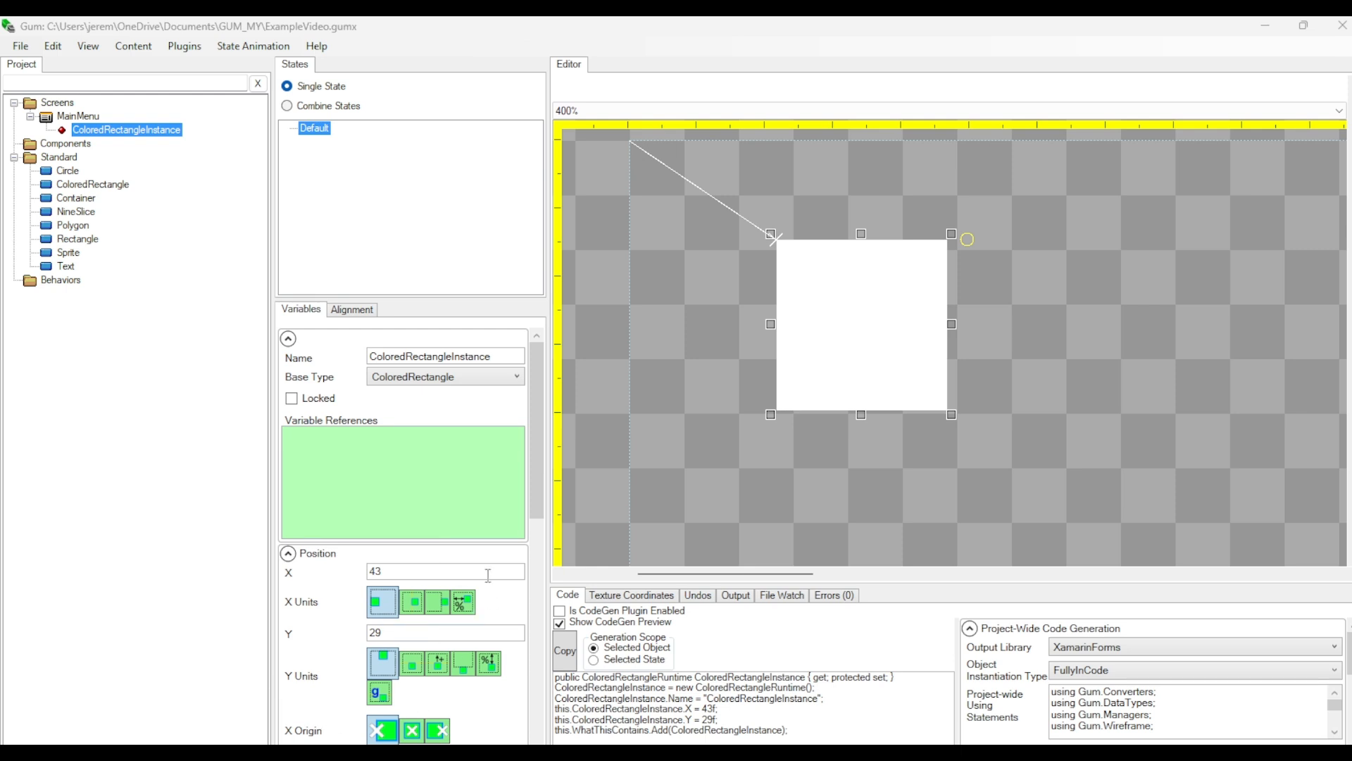
# Set the width of ColoredRectangleInstance in MainMenu to 30.
pyautogui.scroll(-3, 482, 504)
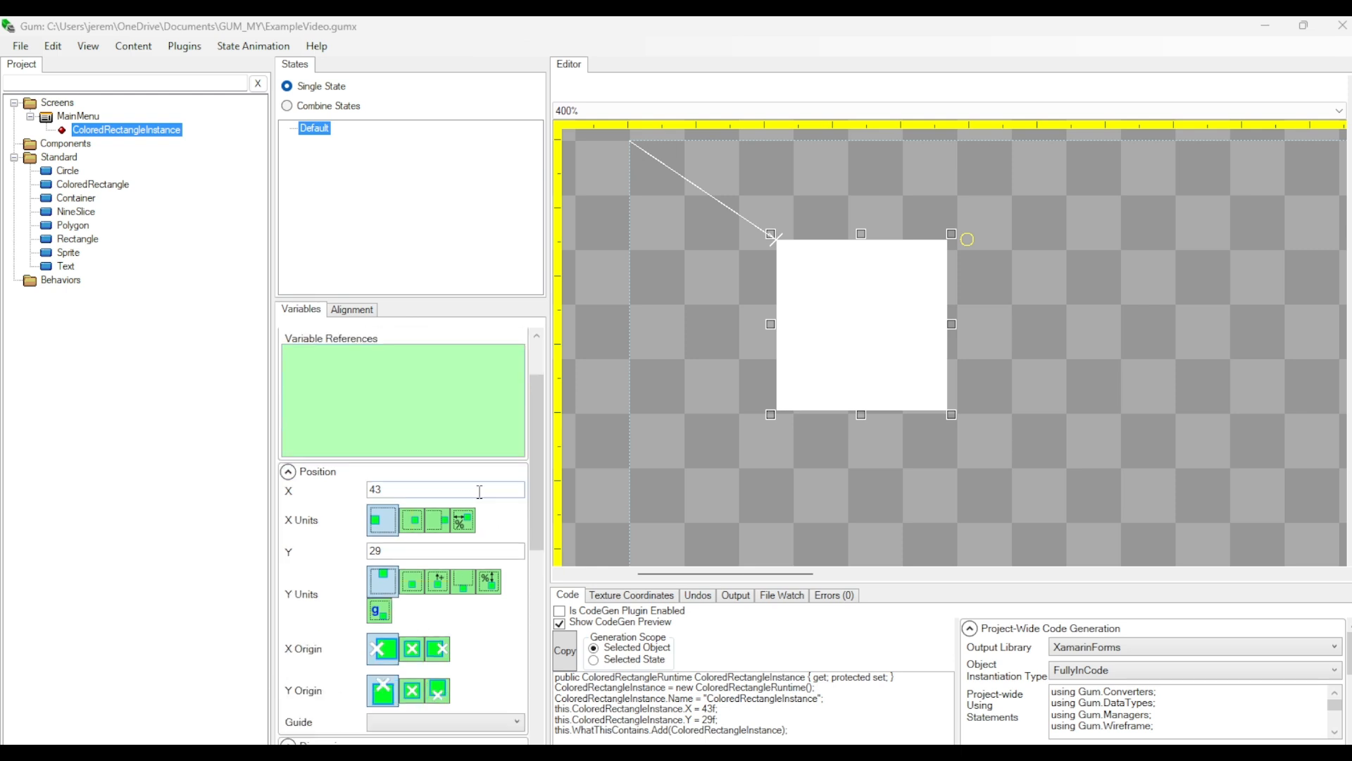
pyautogui.click(69, 173)
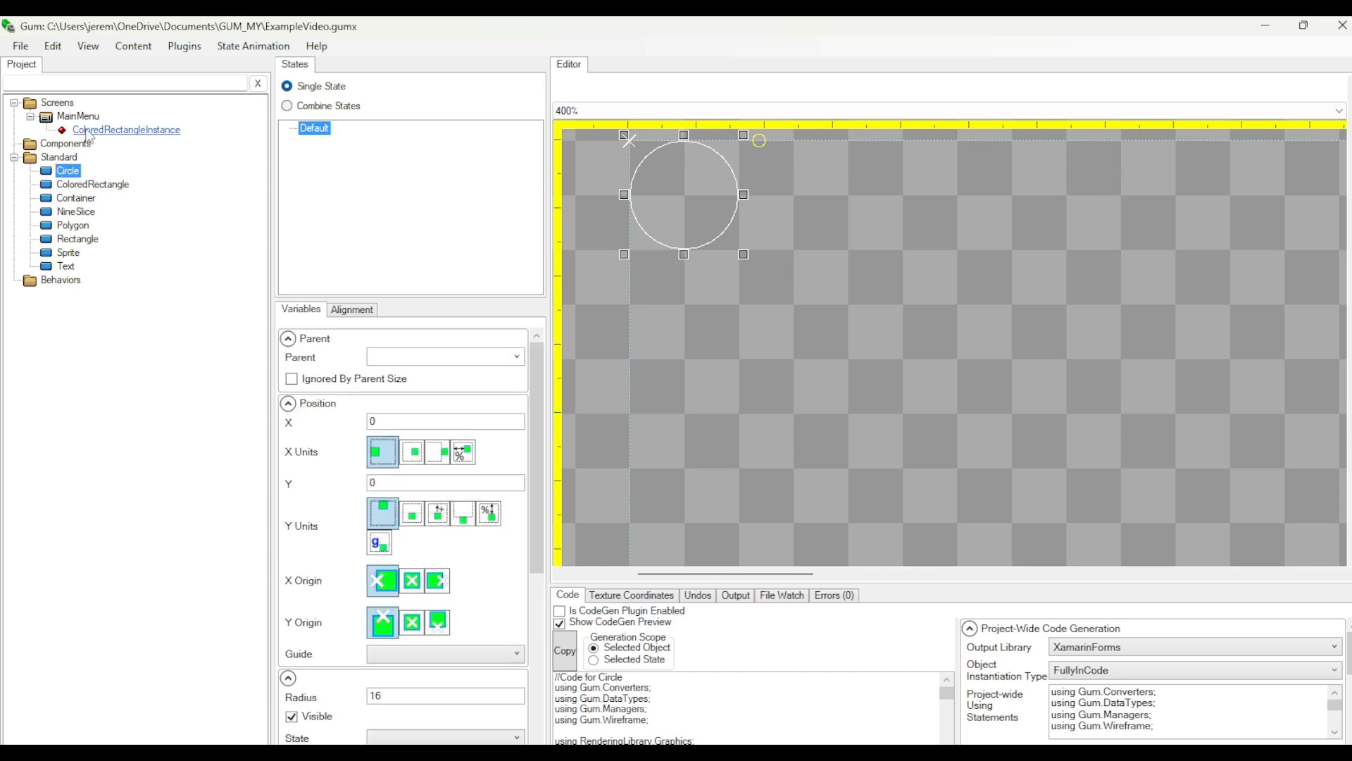
pyautogui.click(116, 131)
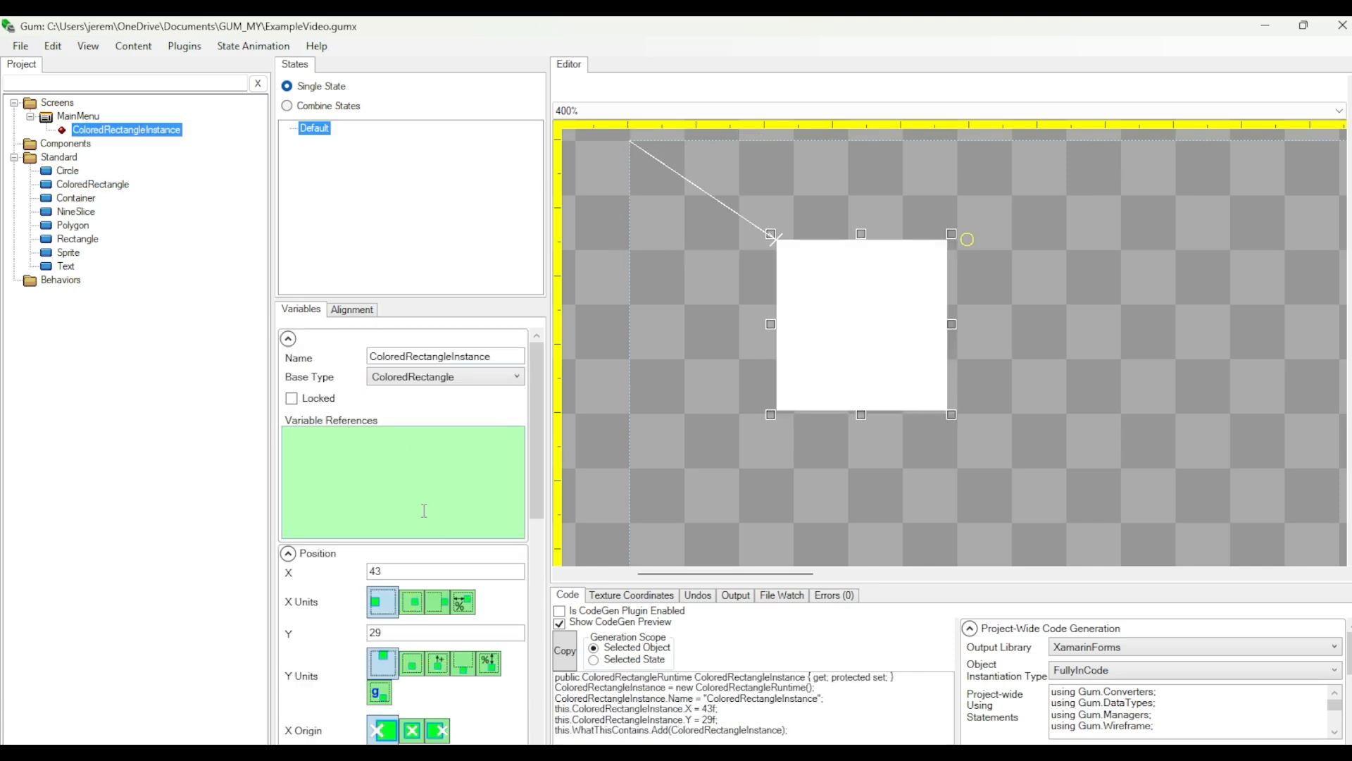
pyautogui.scroll(-1, 508, 658)
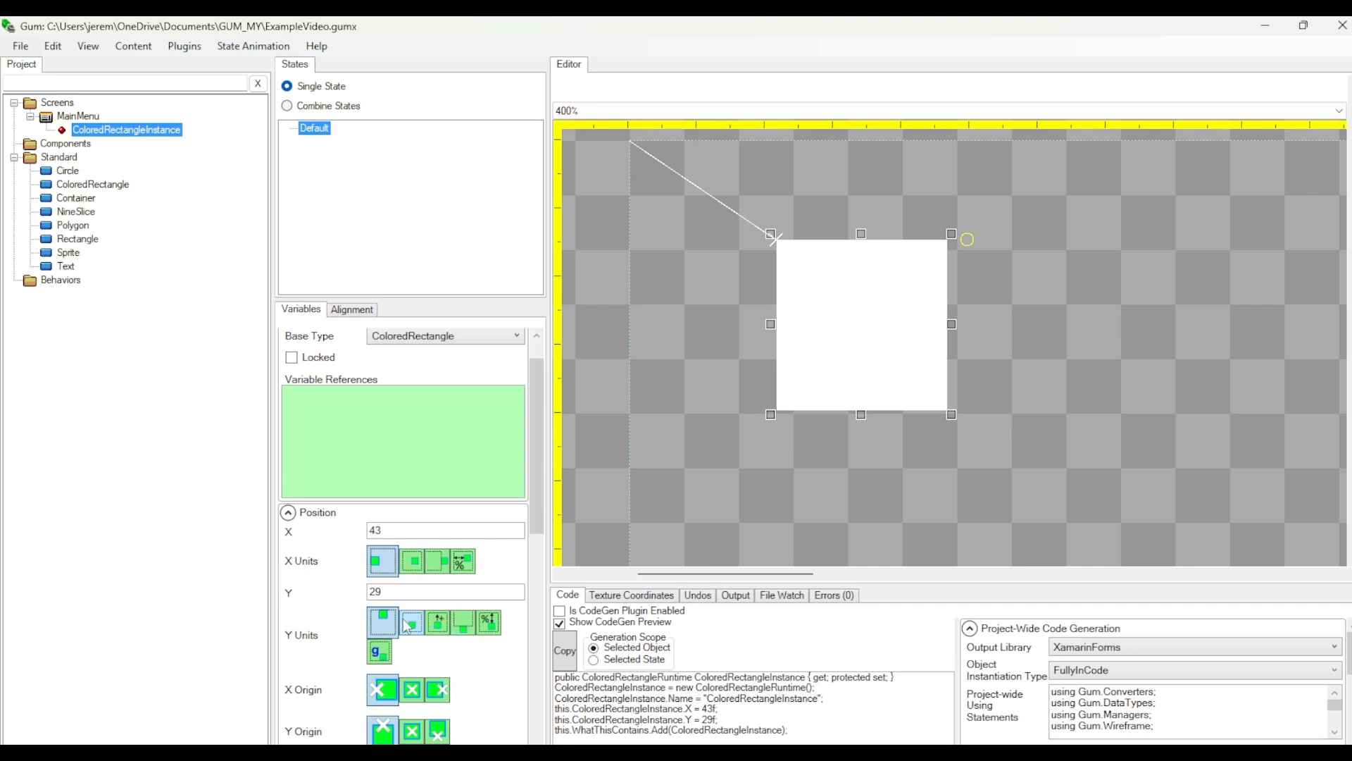
pyautogui.scroll(-5, 498, 665)
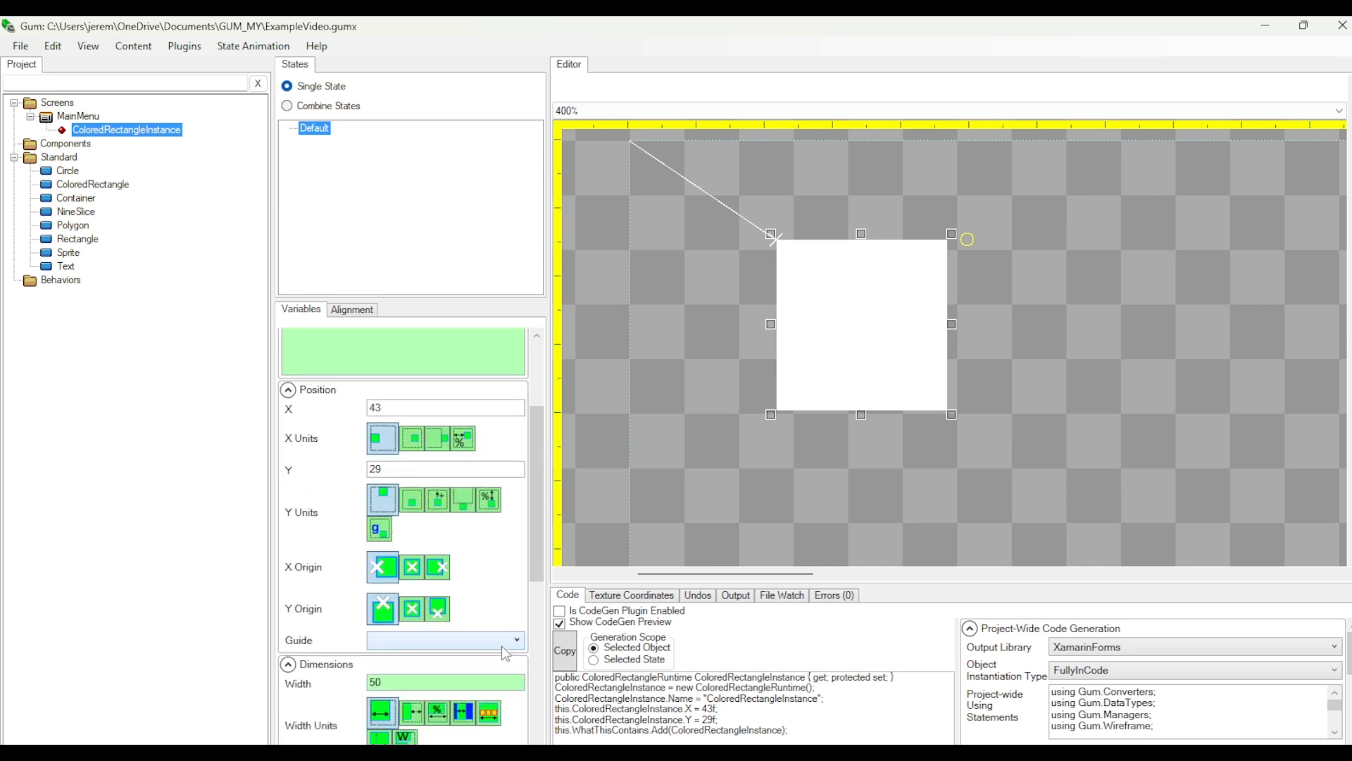
pyautogui.scroll(-4, 429, 595)
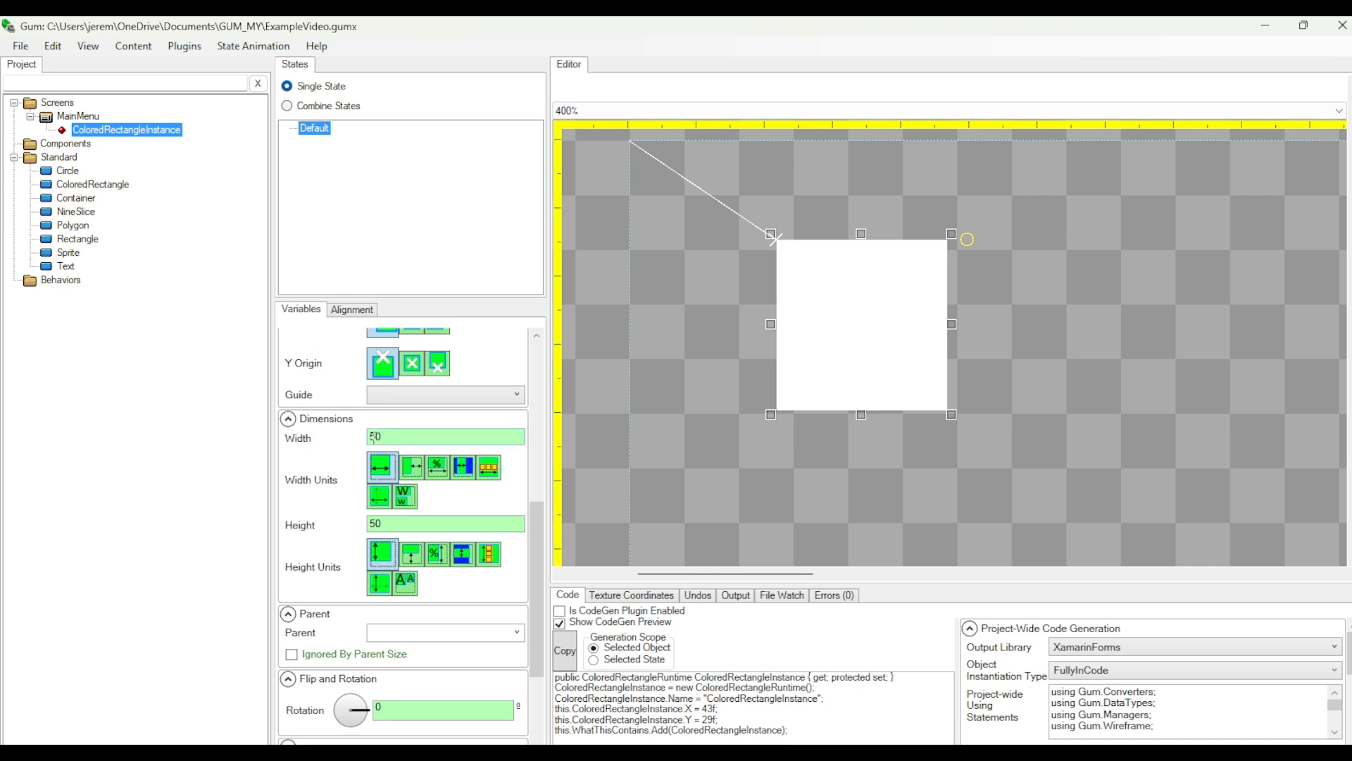
pyautogui.moveTo(404, 436); pyautogui.dragTo(345, 436)
pyautogui.press('Return')
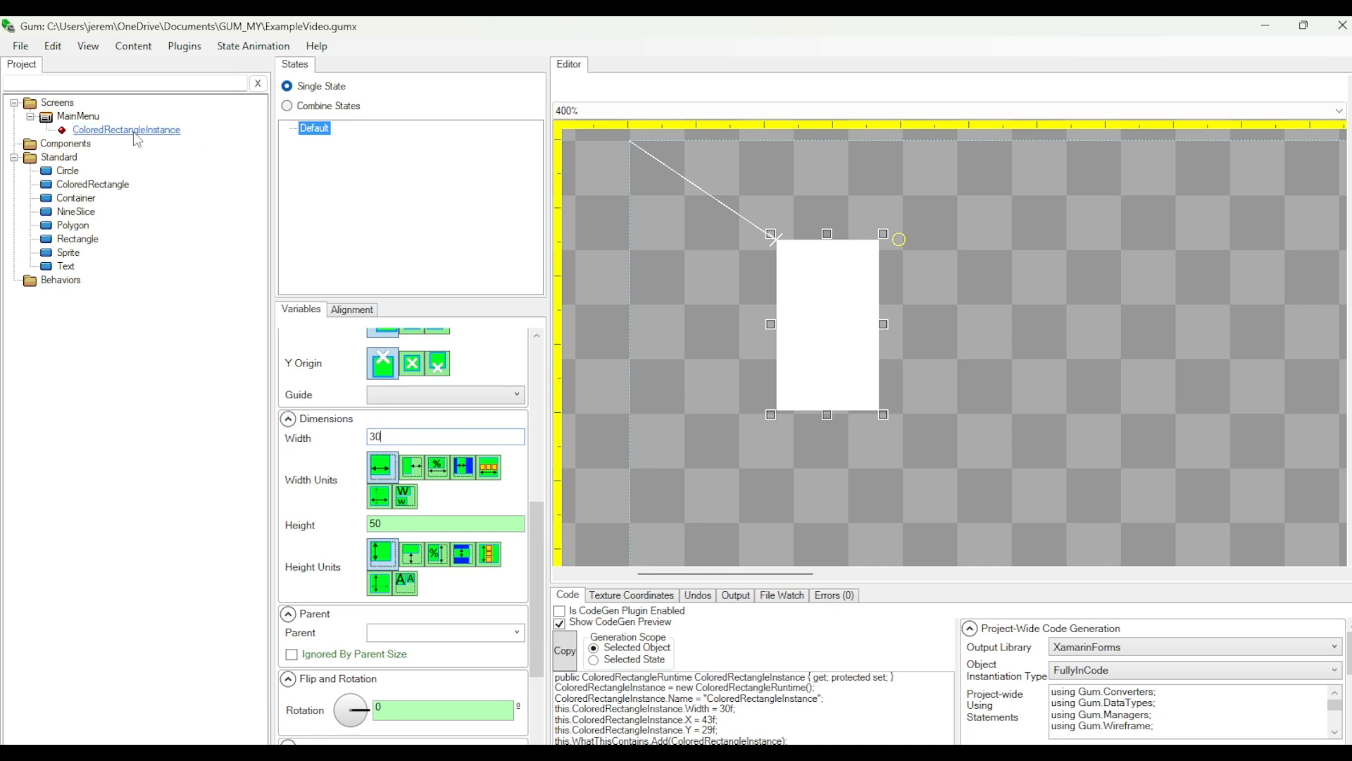
# Inspect the default dimensions and rendering values of the standard ColoredRectangle and return to ColoredRectangleInstance for comparison.
pyautogui.click(91, 184)
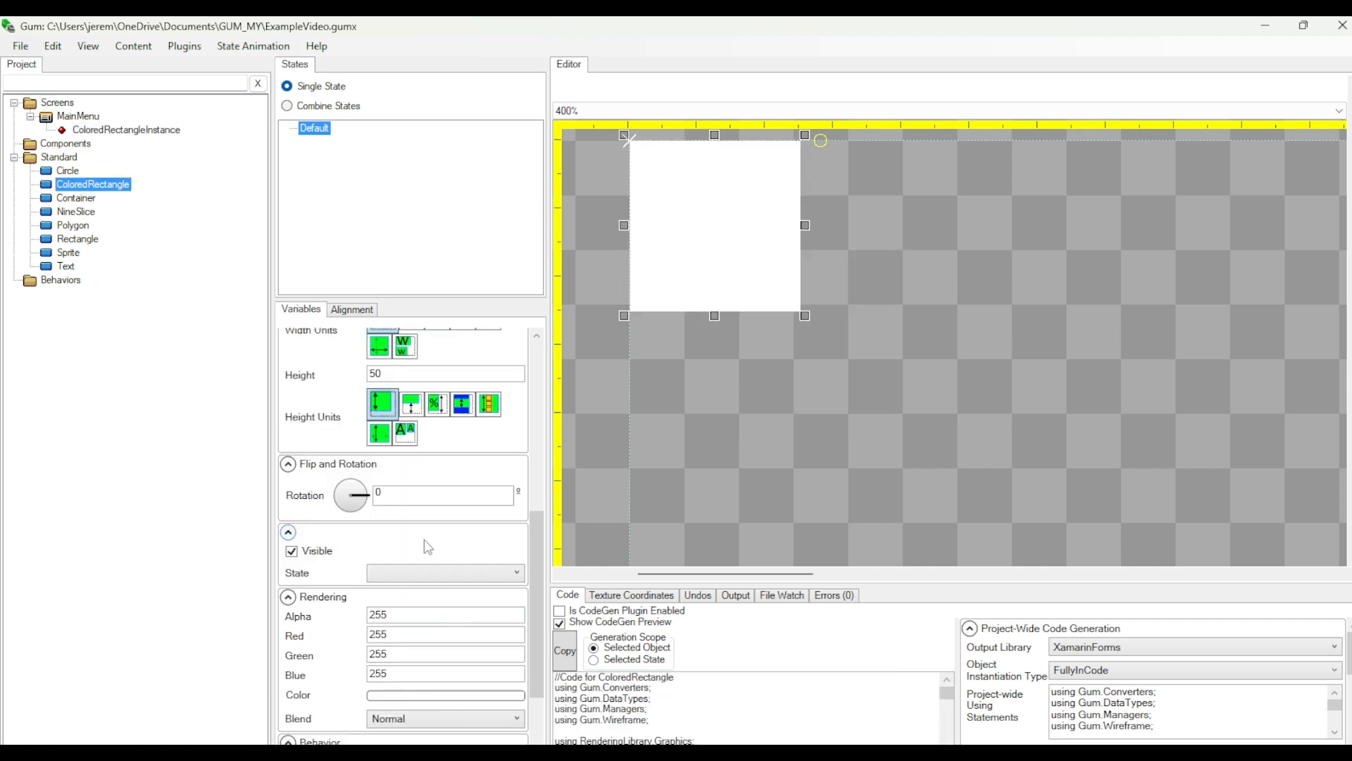
pyautogui.scroll(2, 414, 373)
pyautogui.click(127, 129)
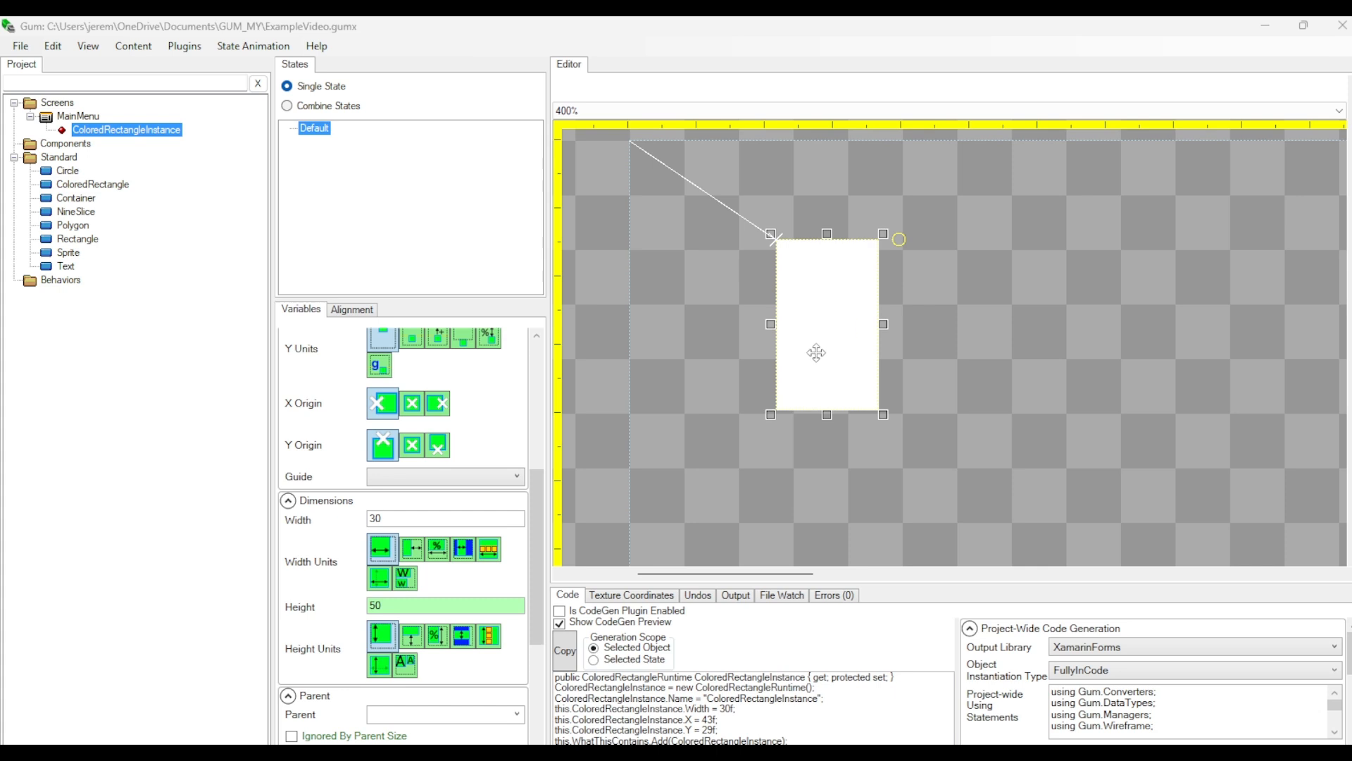
# Add two more ColoredRectangles to MainMenu and spread them out, with the narrow one at about (62, 11) and the others at (2, 36) and (105, 17).
pyautogui.moveTo(834, 328)
pyautogui.mouseDown()
pyautogui.moveTo(786, 295)
pyautogui.moveTo(788, 258)
pyautogui.moveTo(774, 267)
pyautogui.moveTo(1078, 261)
pyautogui.moveTo(810, 204)
pyautogui.moveTo(769, 315)
pyautogui.moveTo(784, 432)
pyautogui.moveTo(808, 220)
pyautogui.moveTo(821, 391)
pyautogui.moveTo(845, 306)
pyautogui.moveTo(858, 352)
pyautogui.moveTo(1198, 331)
pyautogui.moveTo(855, 333)
pyautogui.mouseUp()
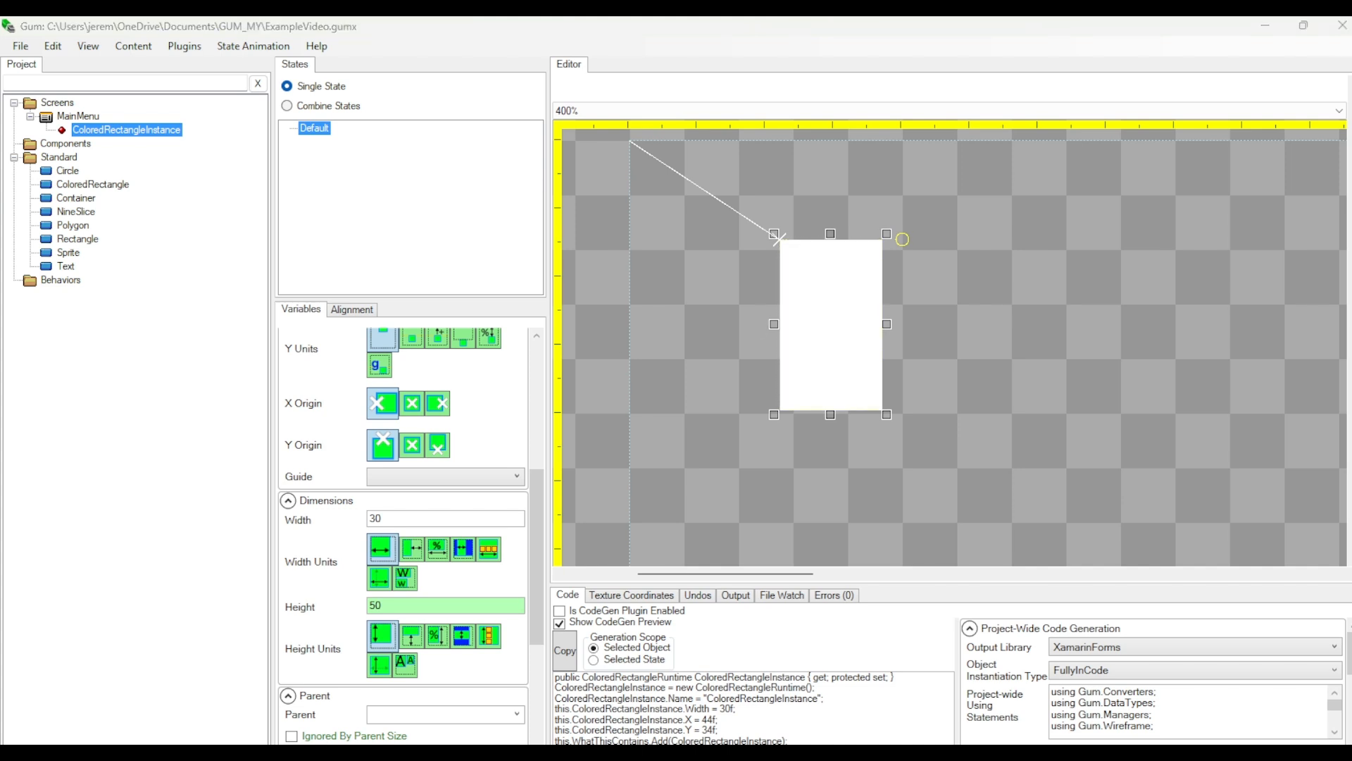
pyautogui.moveTo(99, 184); pyautogui.dragTo(89, 117)
pyautogui.moveTo(97, 198); pyautogui.dragTo(93, 120)
pyautogui.moveTo(779, 269); pyautogui.dragTo(751, 385)
pyautogui.moveTo(831, 335); pyautogui.dragTo(892, 256)
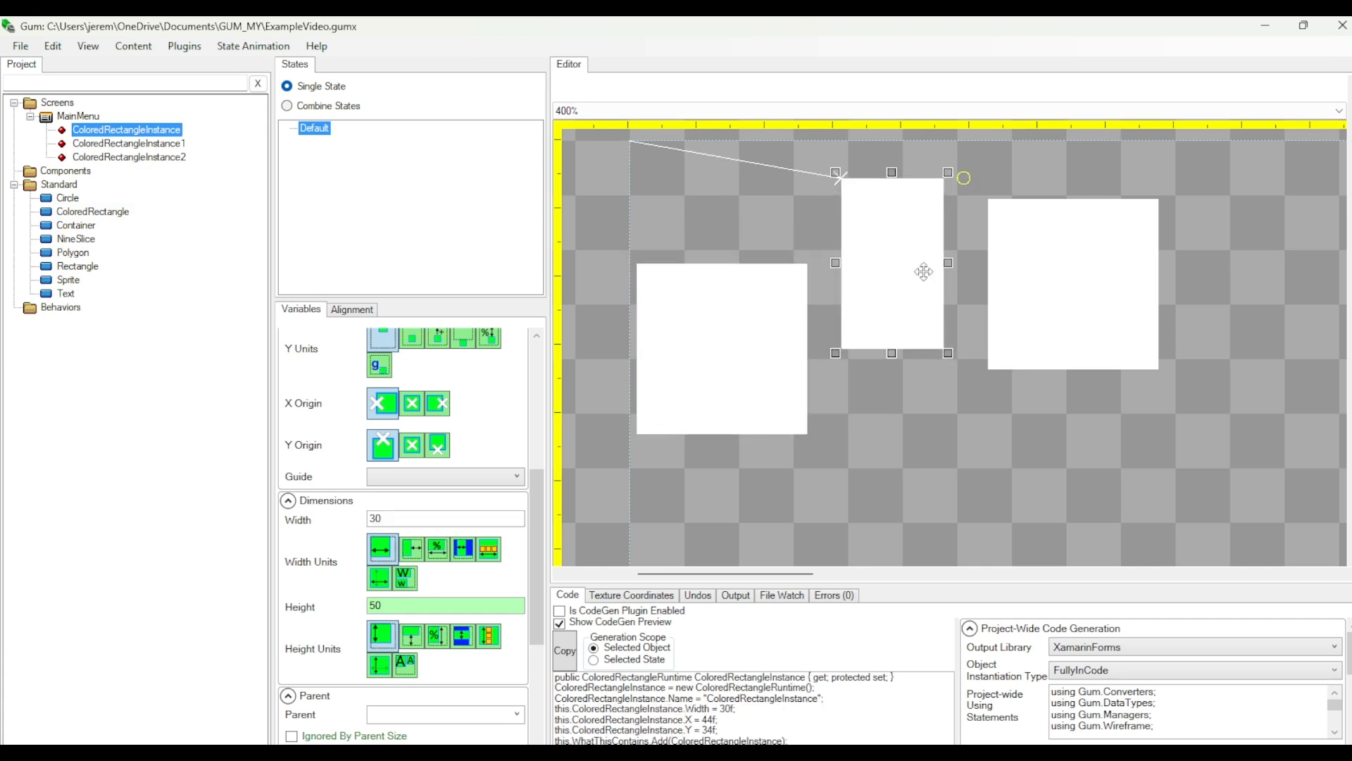
# Color the narrow rectangle red by setting its Green and Blue values to 0.
pyautogui.scroll(-3, 464, 643)
pyautogui.scroll(-2, 464, 643)
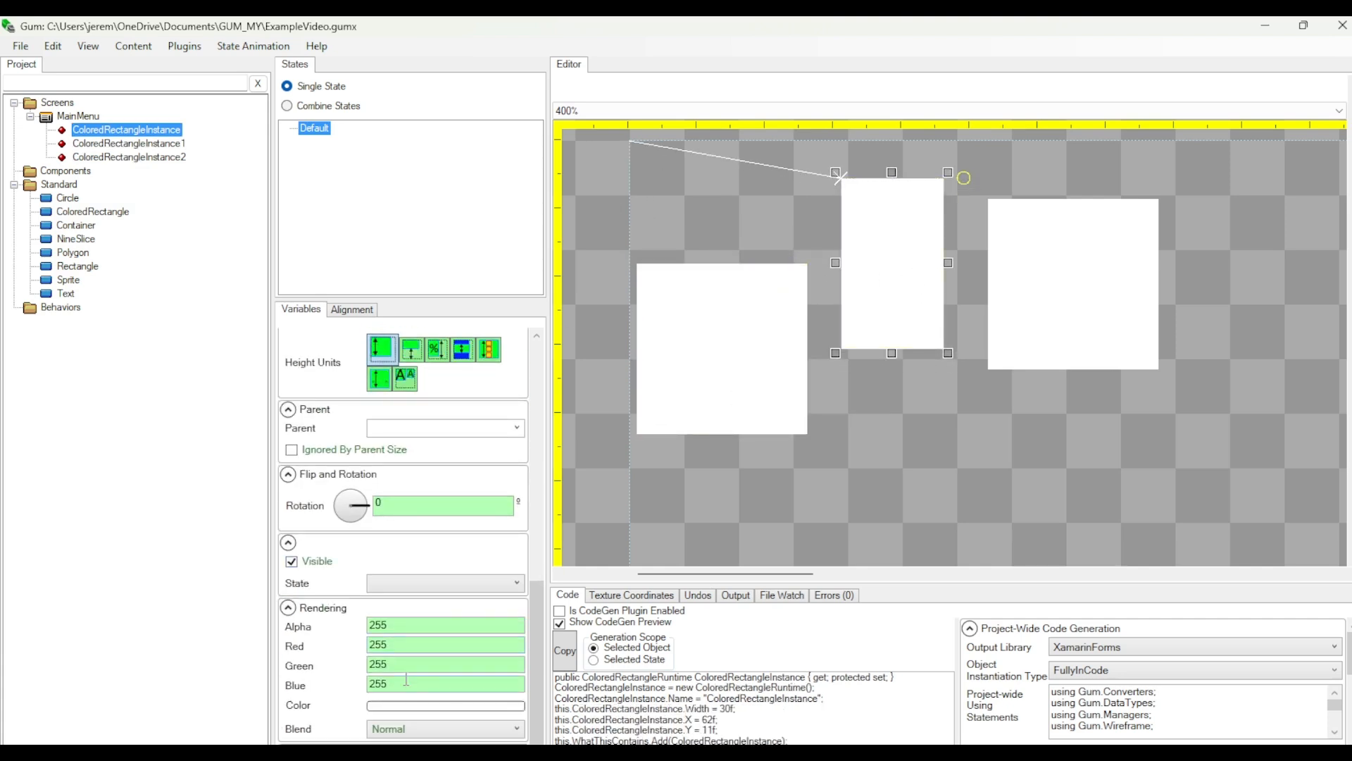
pyautogui.moveTo(401, 621); pyautogui.dragTo(358, 662)
pyautogui.write('00')
pyautogui.click(400, 640)
# Color ColoredRectangleInstance2 blue by setting its Red and Green values to 0.
pyautogui.click(1033, 232)
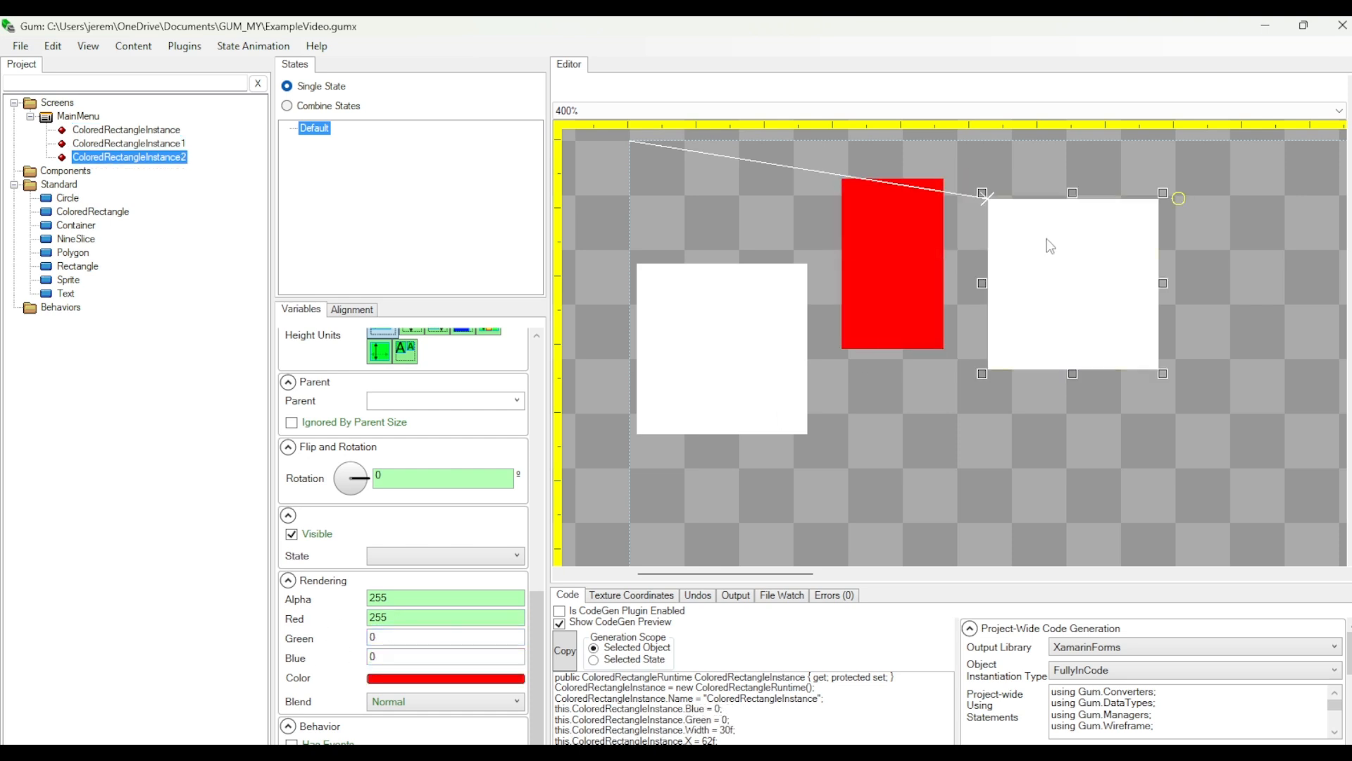
pyautogui.moveTo(389, 617); pyautogui.dragTo(331, 636)
pyautogui.write('0')
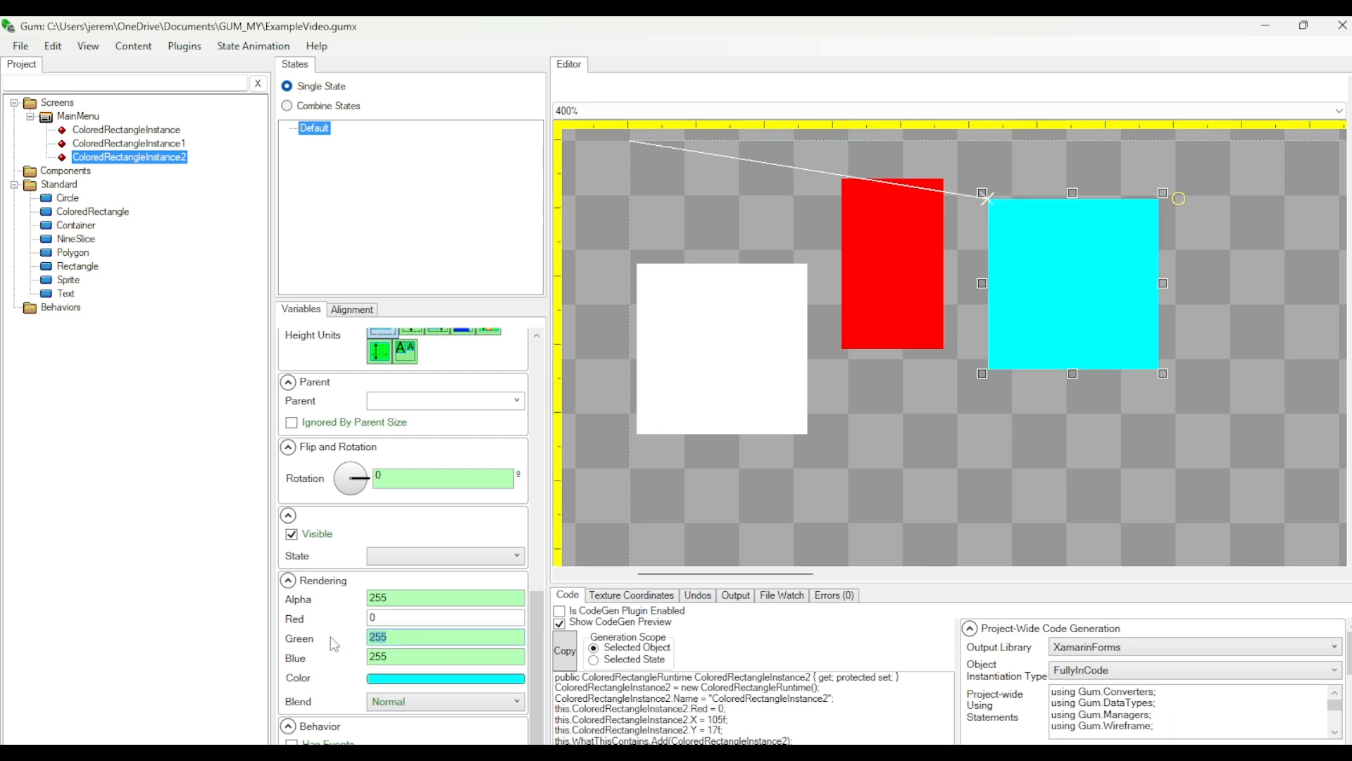
pyautogui.write('0')
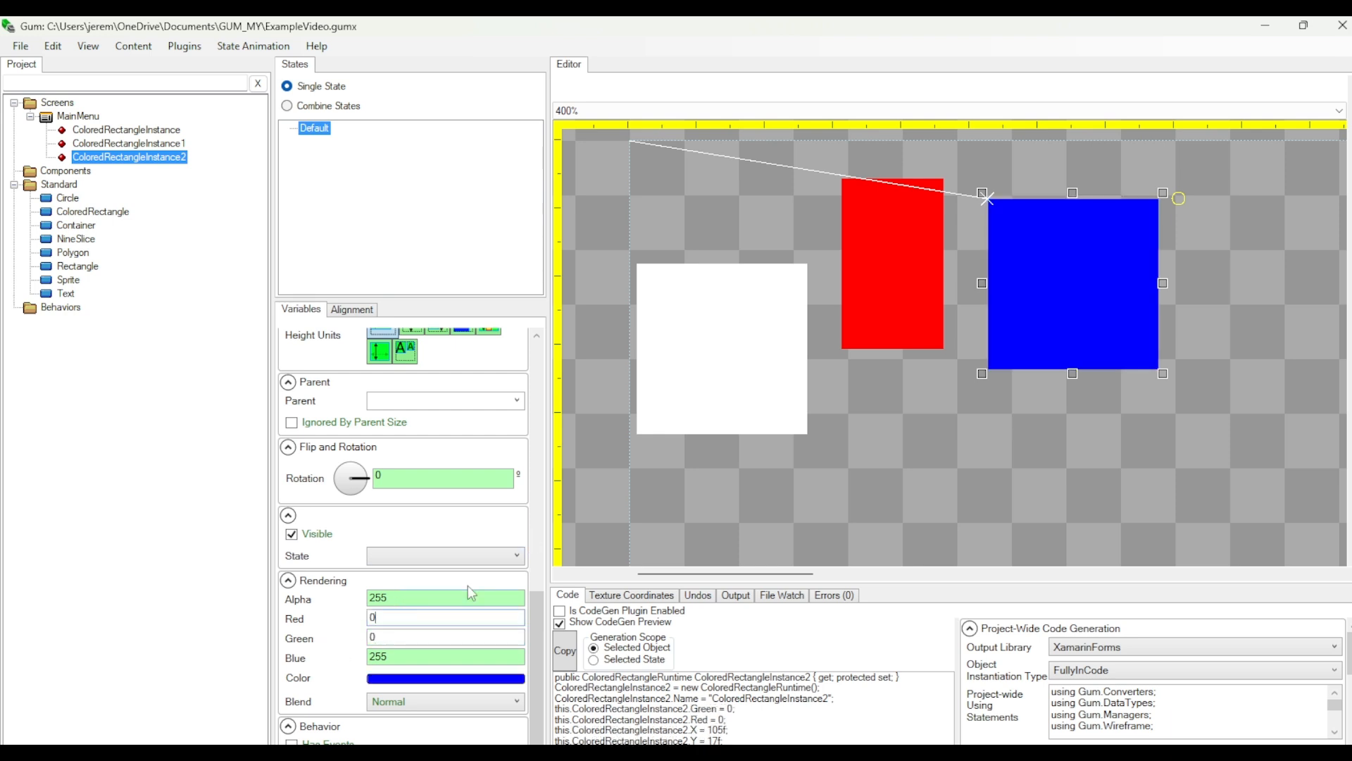
# Nest the red ColoredRectangleInstance under the white ColoredRectangleInstance1 and undo the parenting.
pyautogui.click(757, 366)
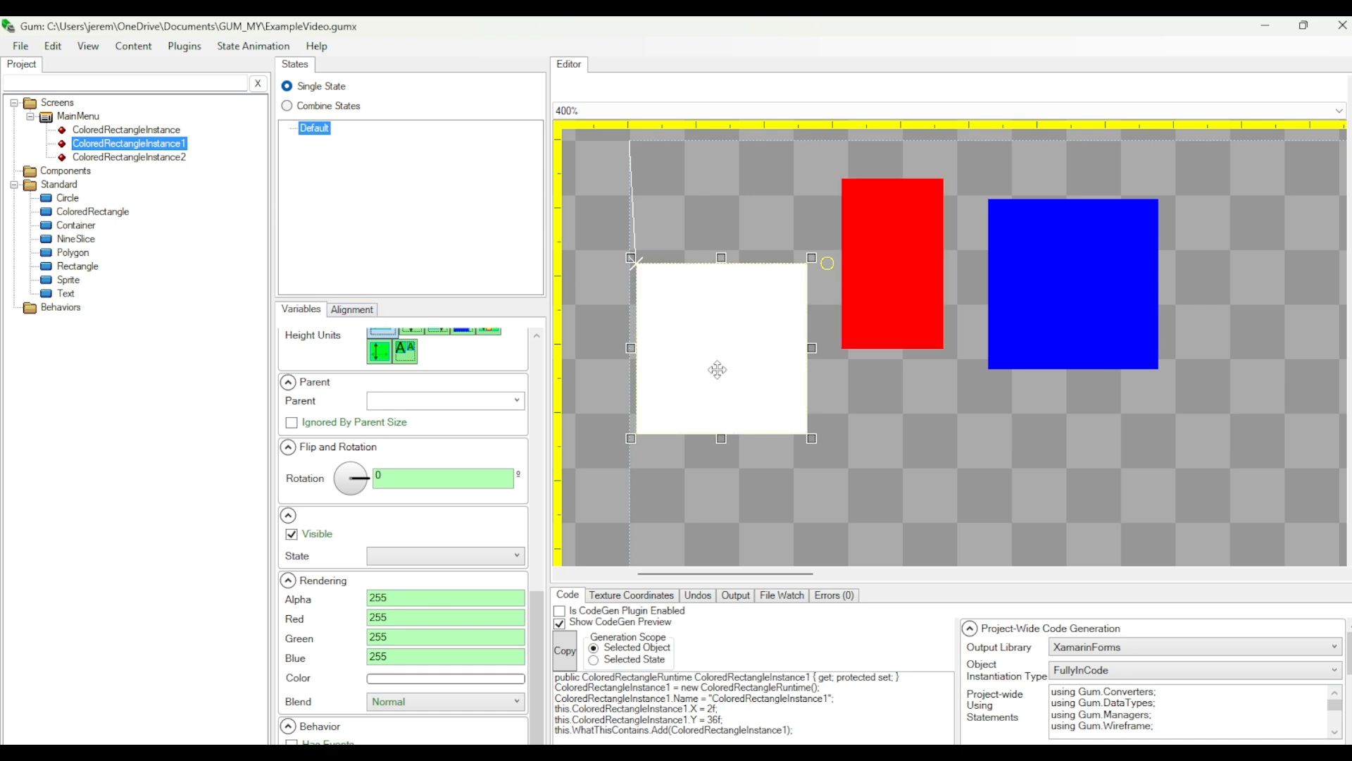
pyautogui.moveTo(96, 134); pyautogui.dragTo(95, 144)
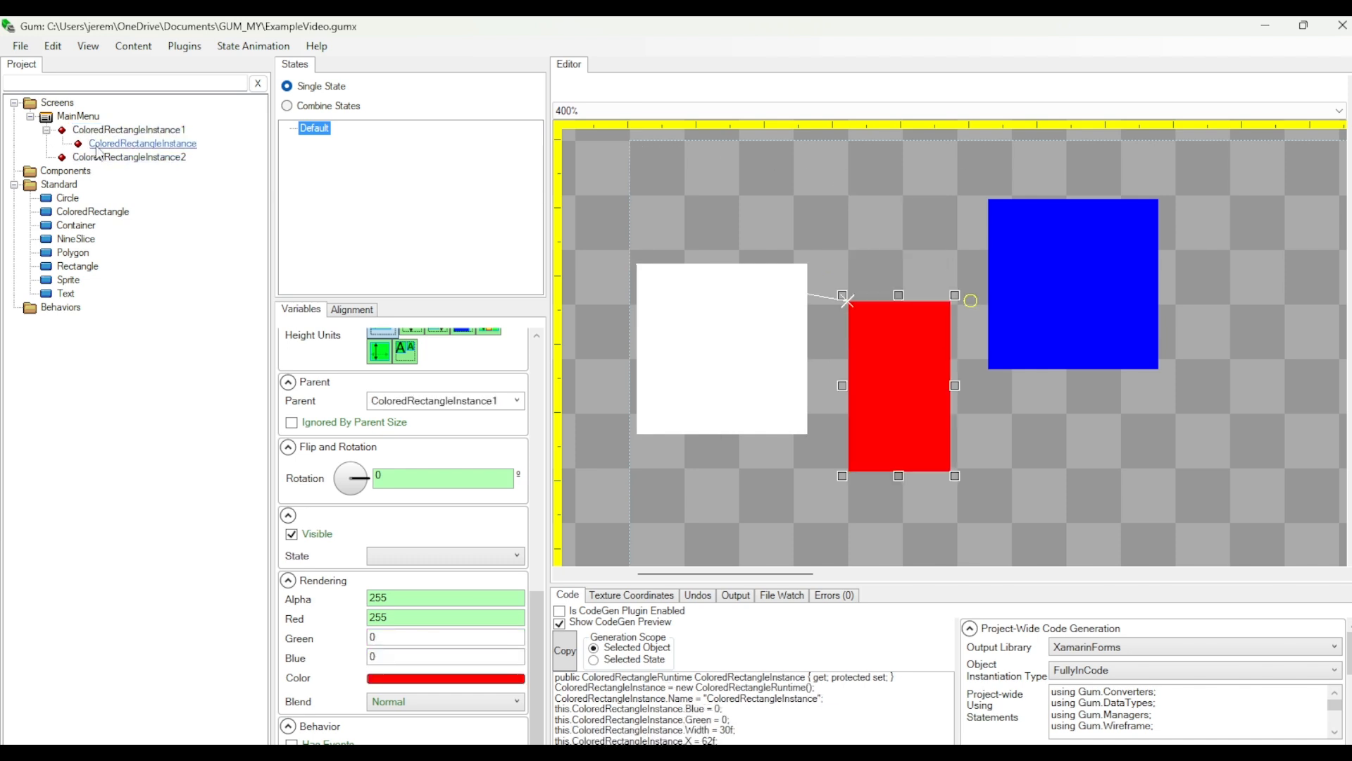
pyautogui.hotkey('ctrl', 'z')
# Shift ColoredRectangleInstance1 repeatedly through the MainMenu order, ending first, and move the red rectangle to about X 33 so it overlaps the white one.
pyautogui.click(99, 145)
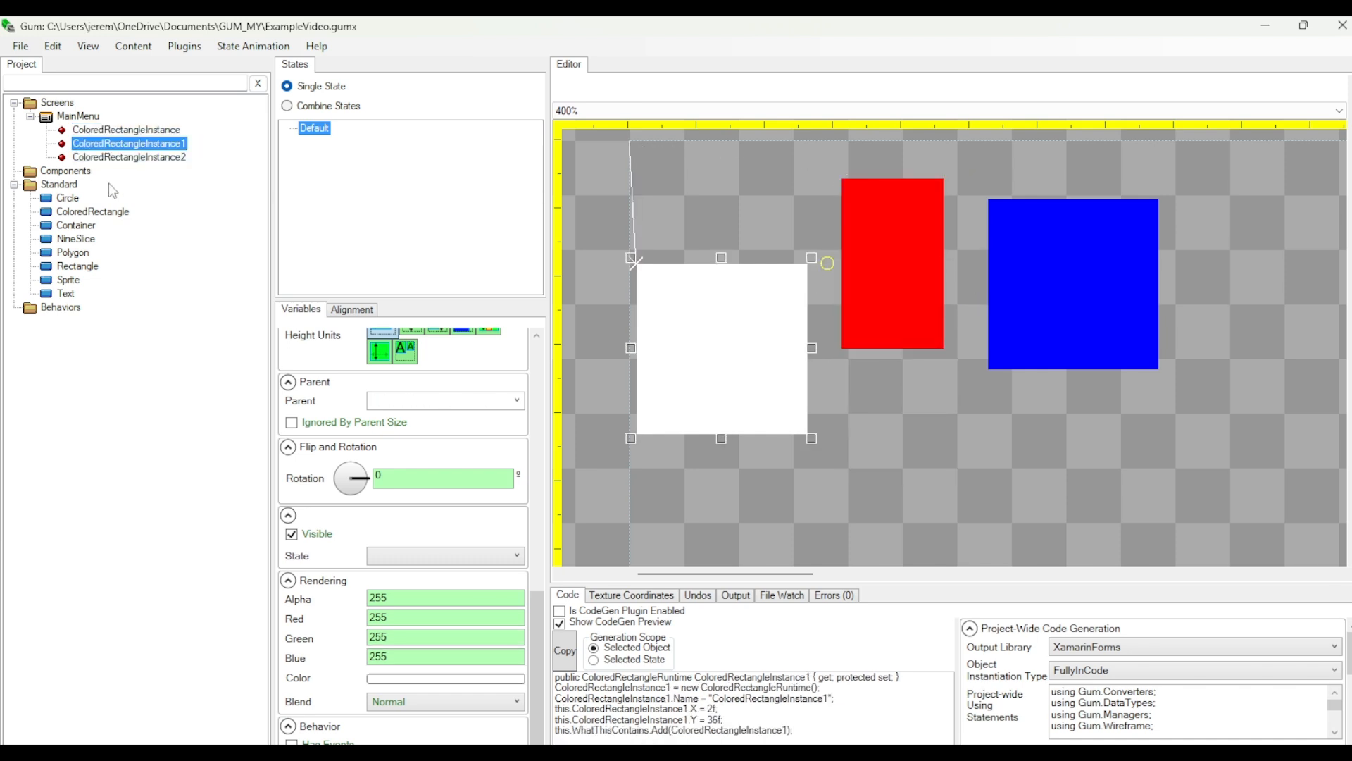
pyautogui.hotkey('alt', 'Up')
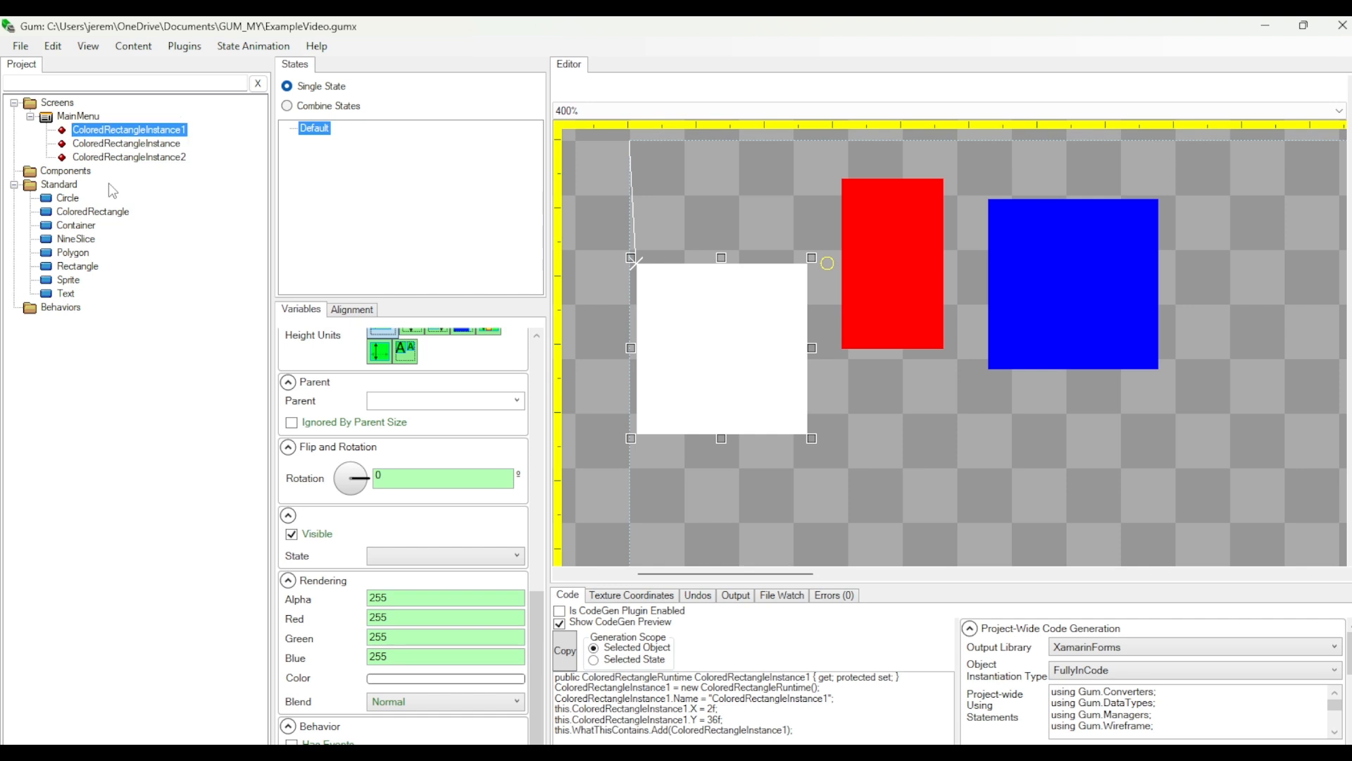
pyautogui.hotkey('alt', 'Down')
pyautogui.hotkey('alt', 'Down')
pyautogui.hotkey('alt', 'Up')
pyautogui.hotkey('alt', 'Up')
pyautogui.hotkey('alt', 'Down')
pyautogui.hotkey('alt', 'Down')
pyautogui.hotkey('alt', 'Up')
pyautogui.hotkey('alt', 'Up')
pyautogui.hotkey('alt', 'Down')
pyautogui.hotkey('alt', 'Down')
pyautogui.hotkey('alt', 'Up')
pyautogui.hotkey('alt', 'Up')
pyautogui.hotkey('alt', 'Down')
pyautogui.hotkey('alt', 'Down')
pyautogui.hotkey('alt', 'Up')
pyautogui.hotkey('alt', 'Up')
pyautogui.hotkey('alt', 'Down')
pyautogui.hotkey('alt', 'Down')
pyautogui.hotkey('alt', 'Up')
pyautogui.hotkey('alt', 'Up')
pyautogui.moveTo(858, 295); pyautogui.dragTo(790, 300)
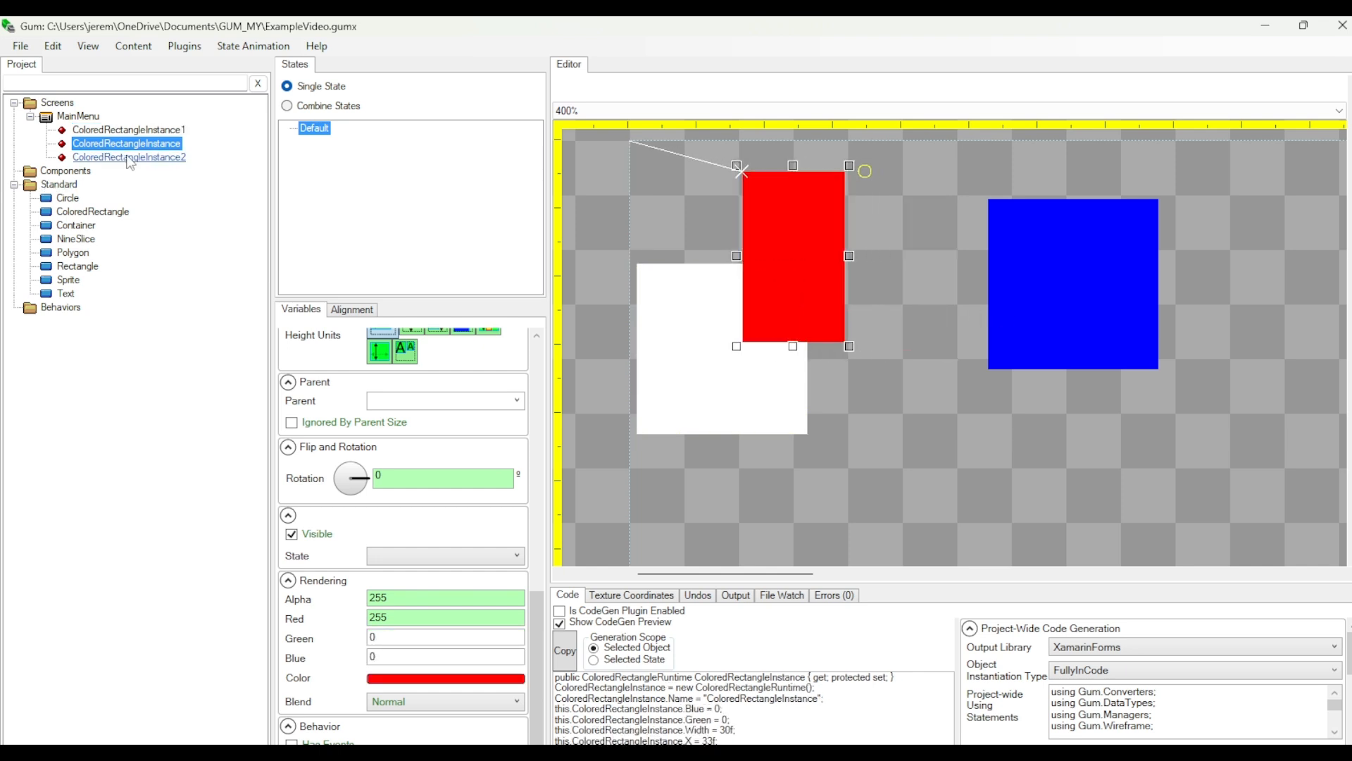
# Reorder ColoredRectangleInstance1 back and forth below and above its MainMenu siblings, returning it to first place.
pyautogui.click(121, 130)
pyautogui.hotkey('alt', 'Down')
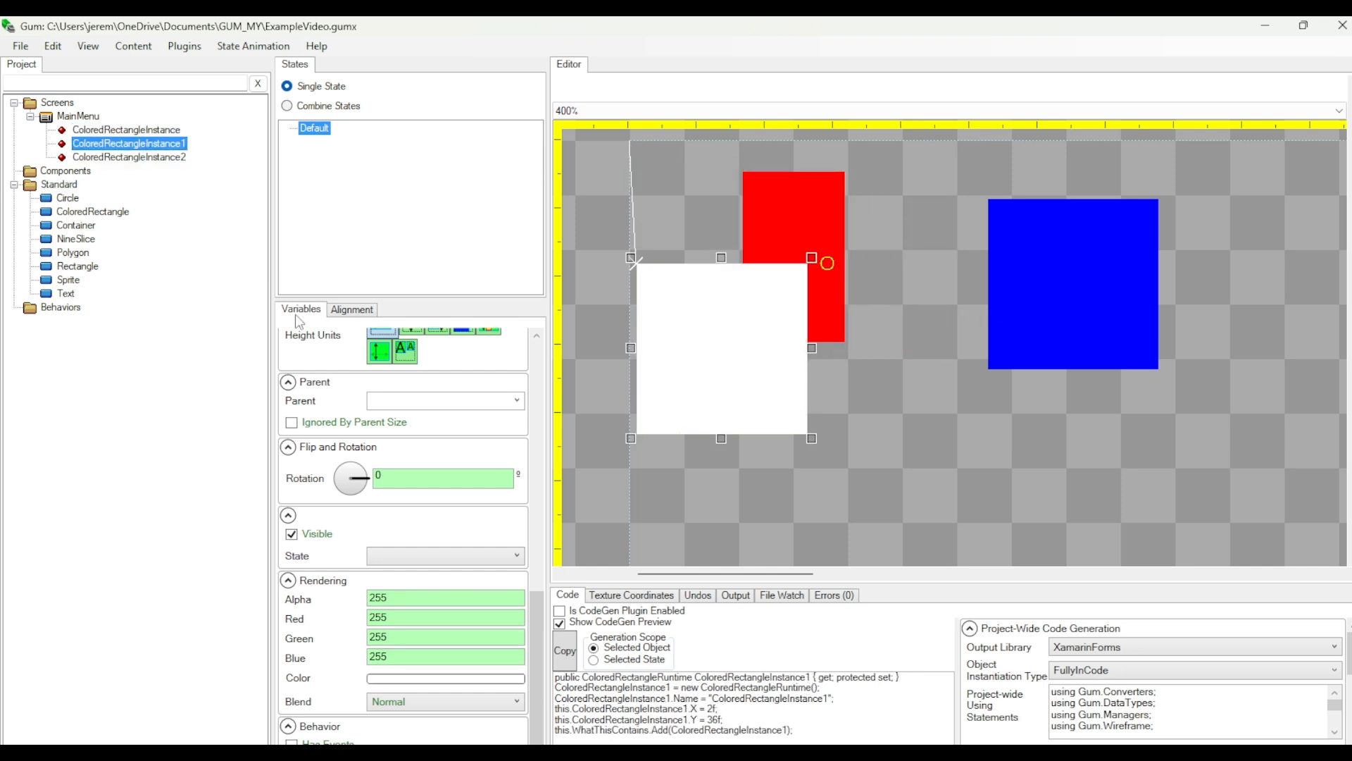
pyautogui.hotkey('alt', 'Up')
pyautogui.hotkey('alt', 'Down')
pyautogui.hotkey('alt', 'Up')
pyautogui.hotkey('alt', 'Down')
pyautogui.hotkey('alt', 'Up')
pyautogui.hotkey('alt', 'Down')
pyautogui.hotkey('alt', 'Up')
pyautogui.hotkey('alt', 'Down')
pyautogui.hotkey('alt', 'Up')
pyautogui.hotkey('alt', 'Down')
pyautogui.hotkey('alt', 'Up')
pyautogui.hotkey('alt', 'Down')
pyautogui.hotkey('alt', 'Down')
pyautogui.hotkey('alt', 'Up')
pyautogui.hotkey('alt', 'Up')
pyautogui.hotkey('alt', 'Down')
pyautogui.hotkey('alt', 'Down')
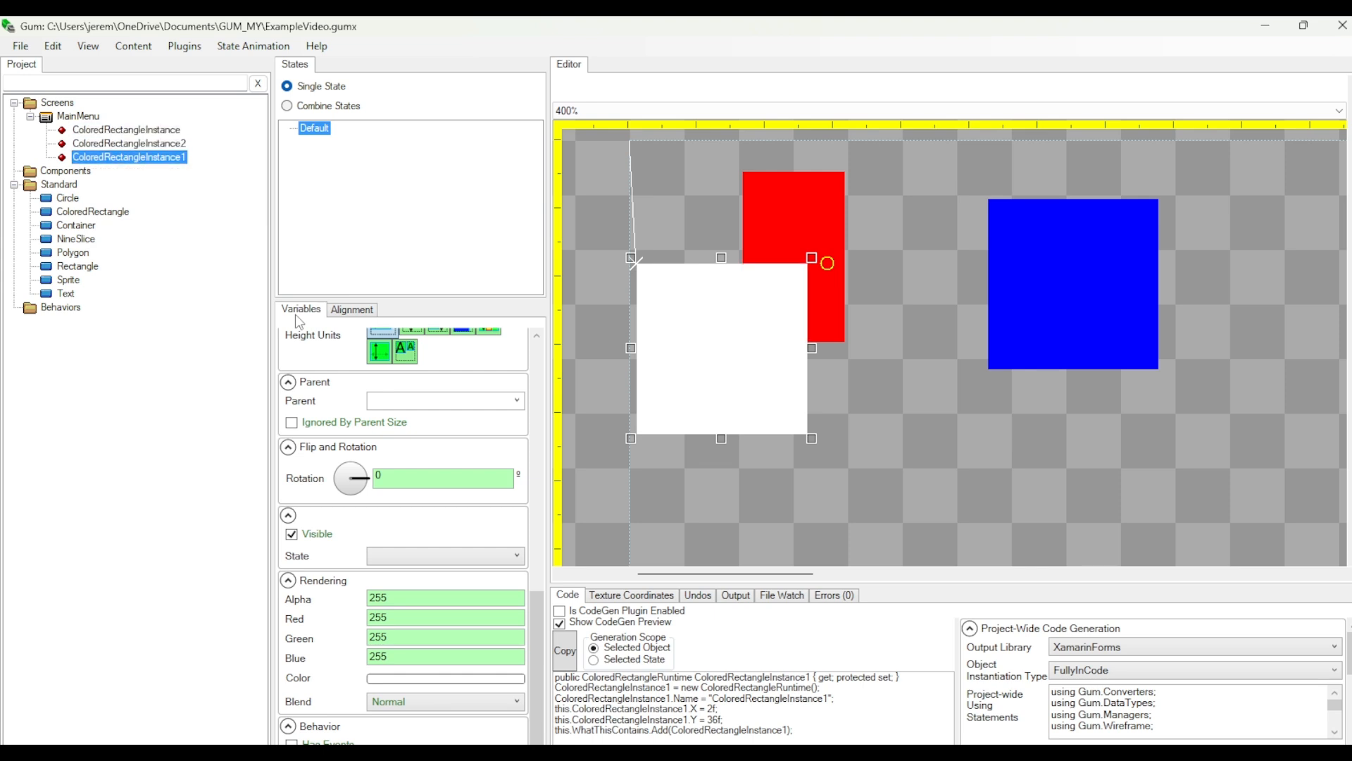
pyautogui.hotkey('alt', 'Up')
pyautogui.hotkey('alt', 'Up')
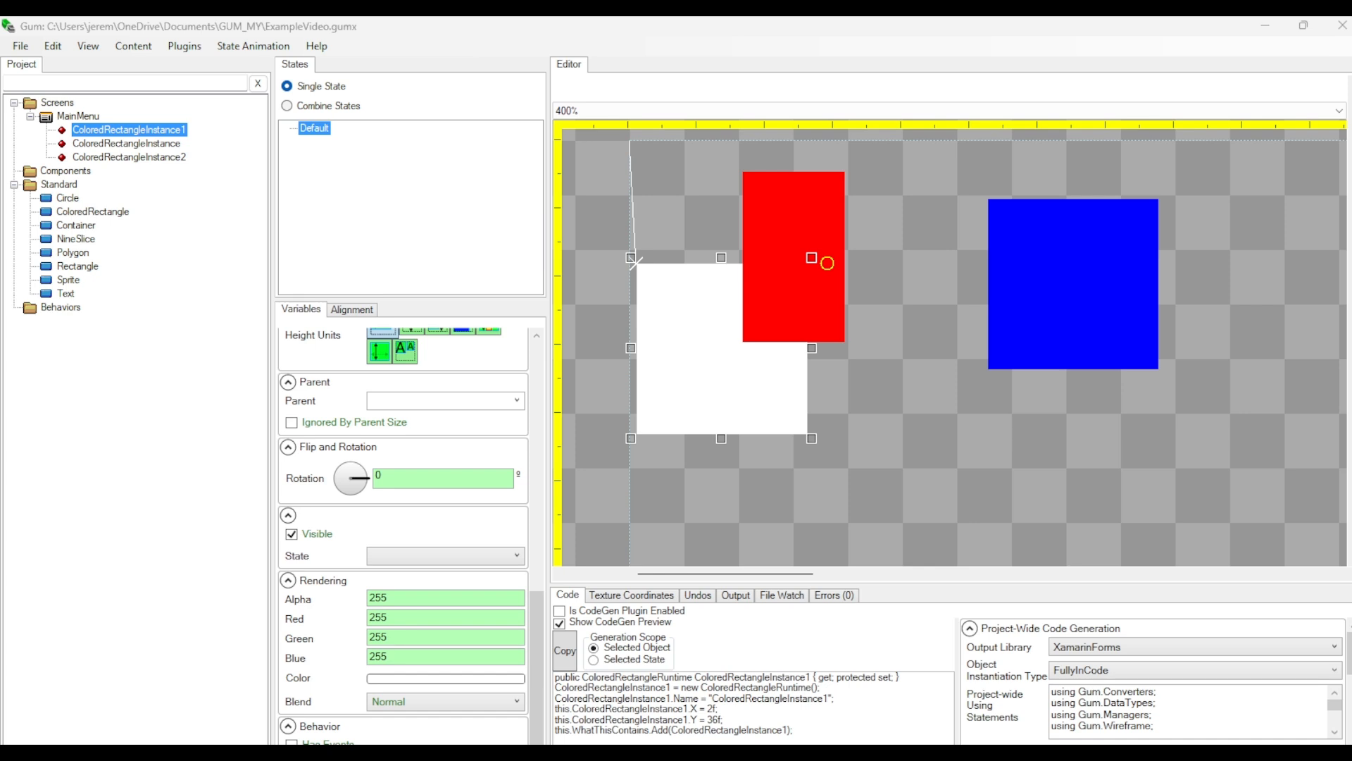
# Filter the project tree by "2" and by "Colored", and clear the filter.
pyautogui.click(67, 82)
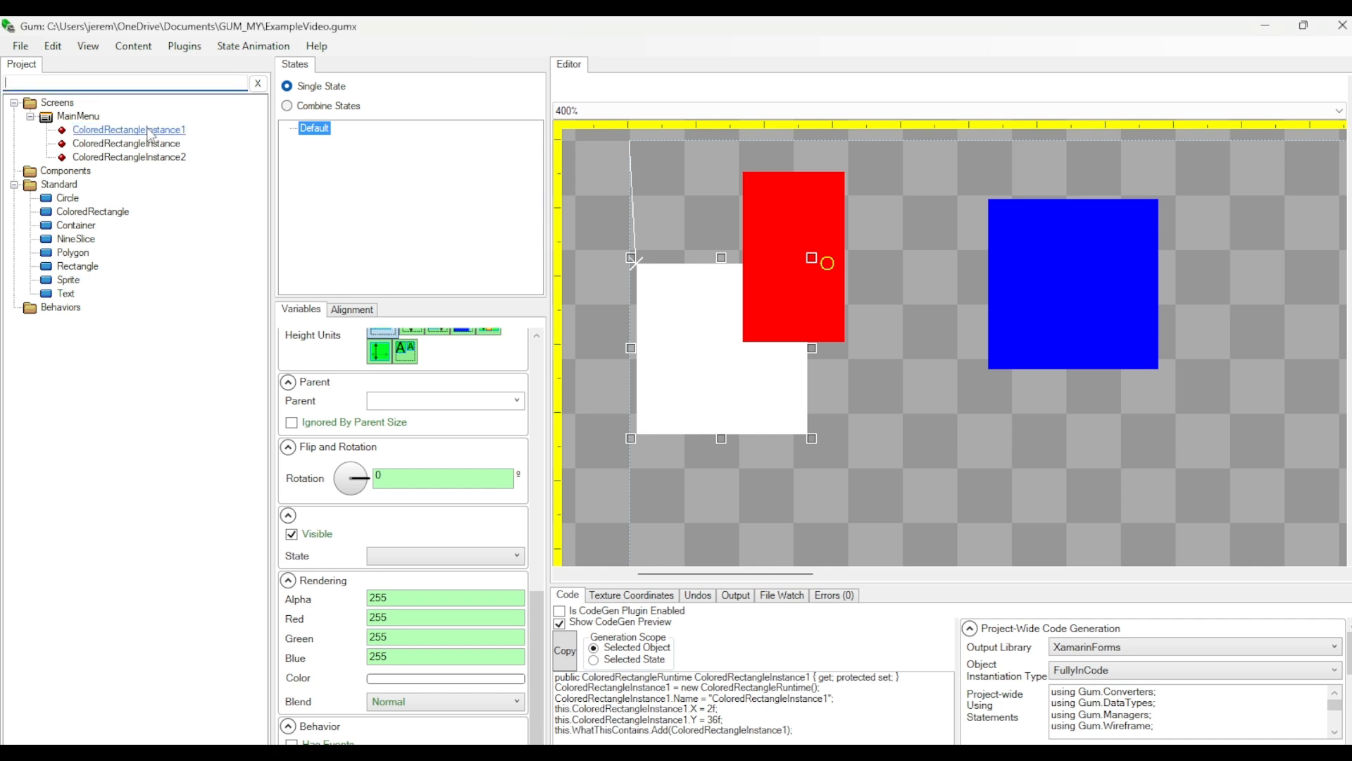
pyautogui.write('2')
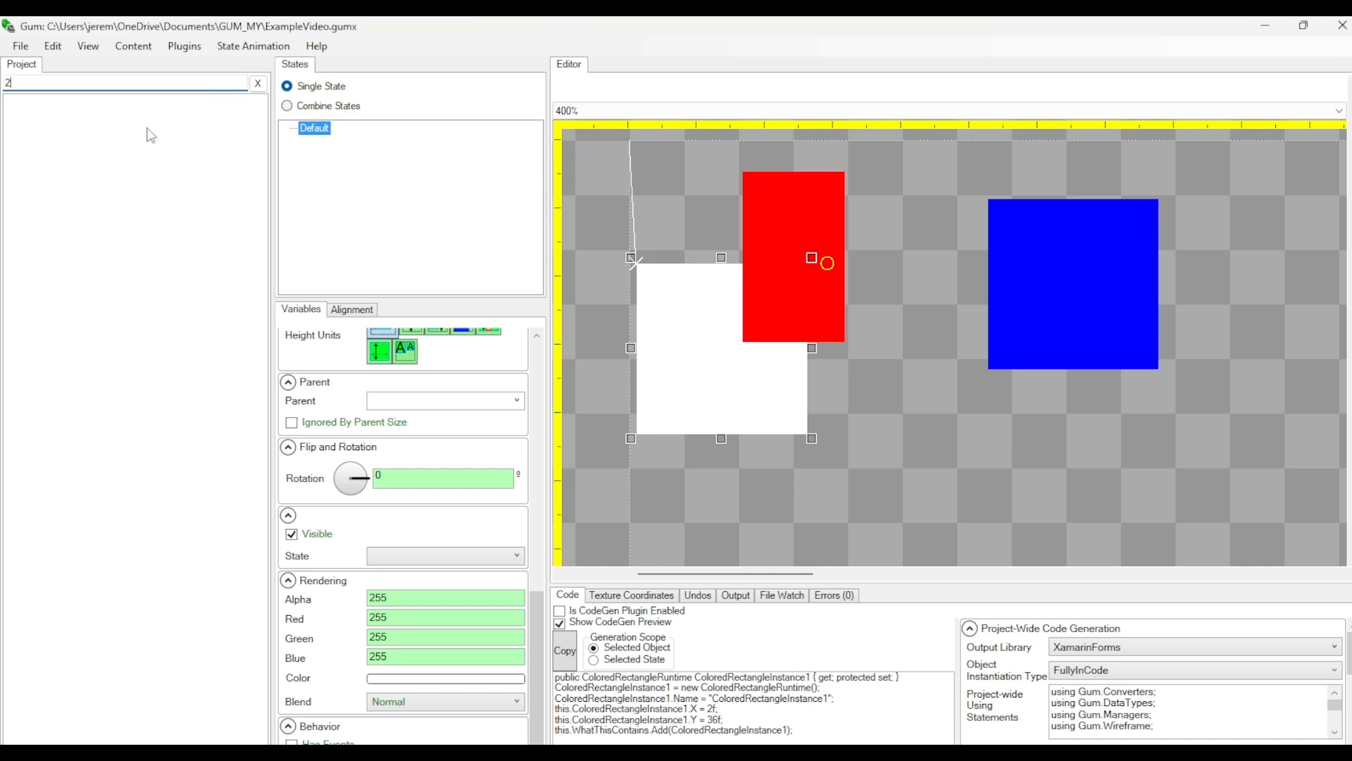
pyautogui.press('BackSpace')
pyautogui.write('Colored')
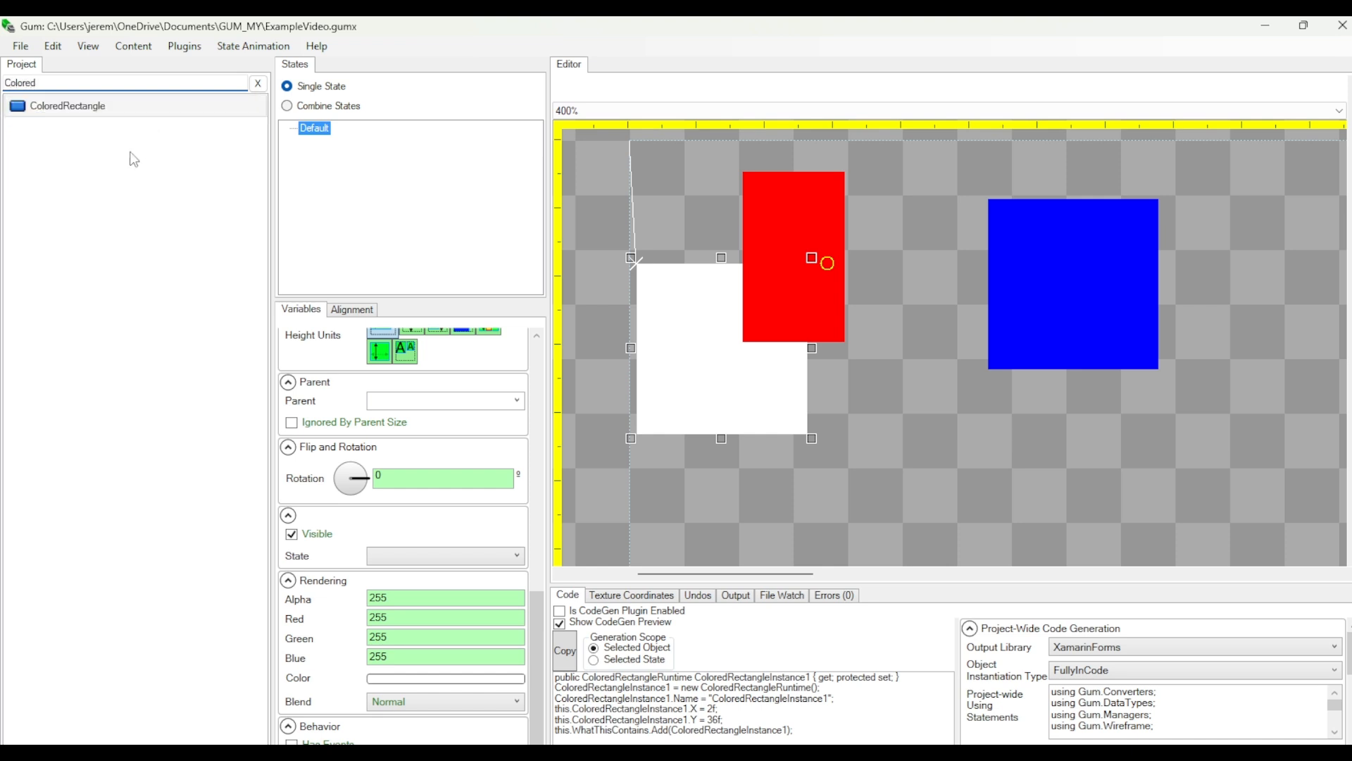
pyautogui.click(257, 83)
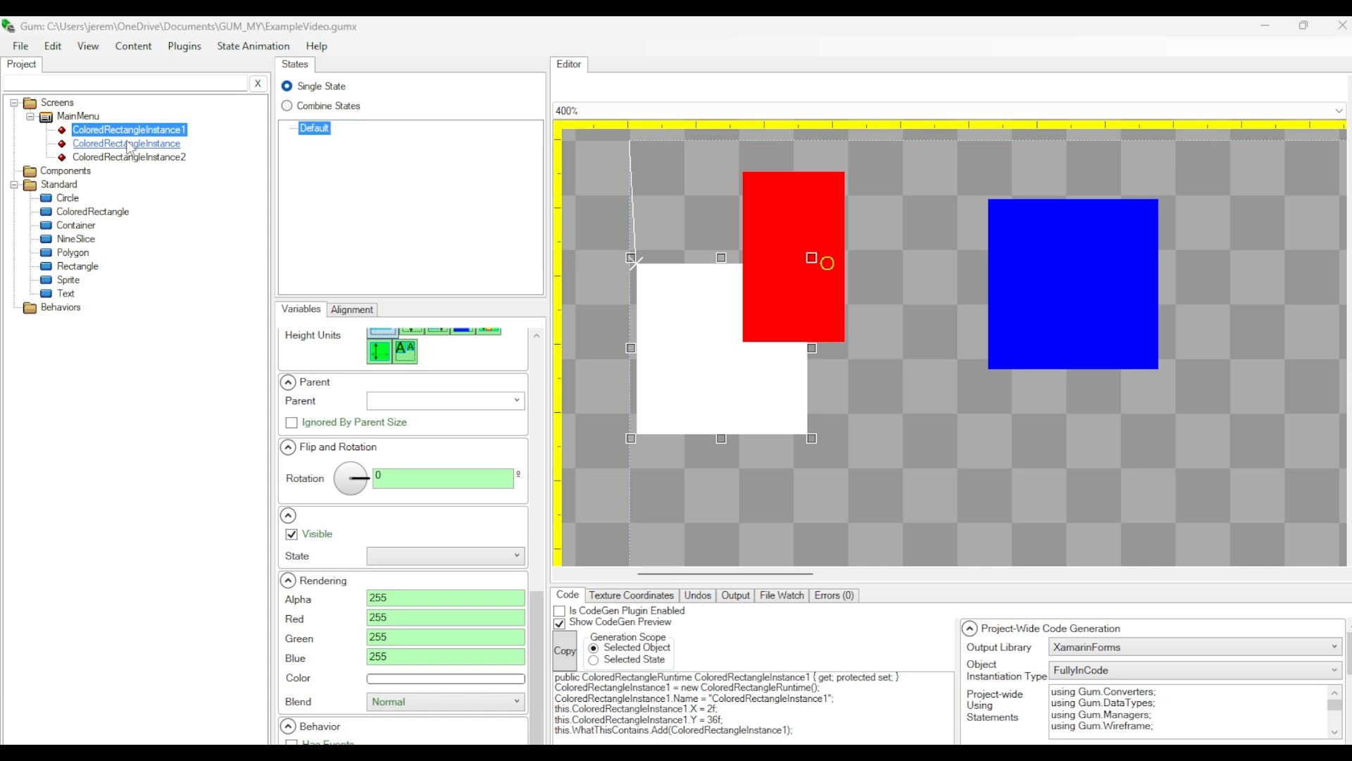
# Reset the red ColoredRectangleInstance's Width to its default value.
pyautogui.click(779, 189)
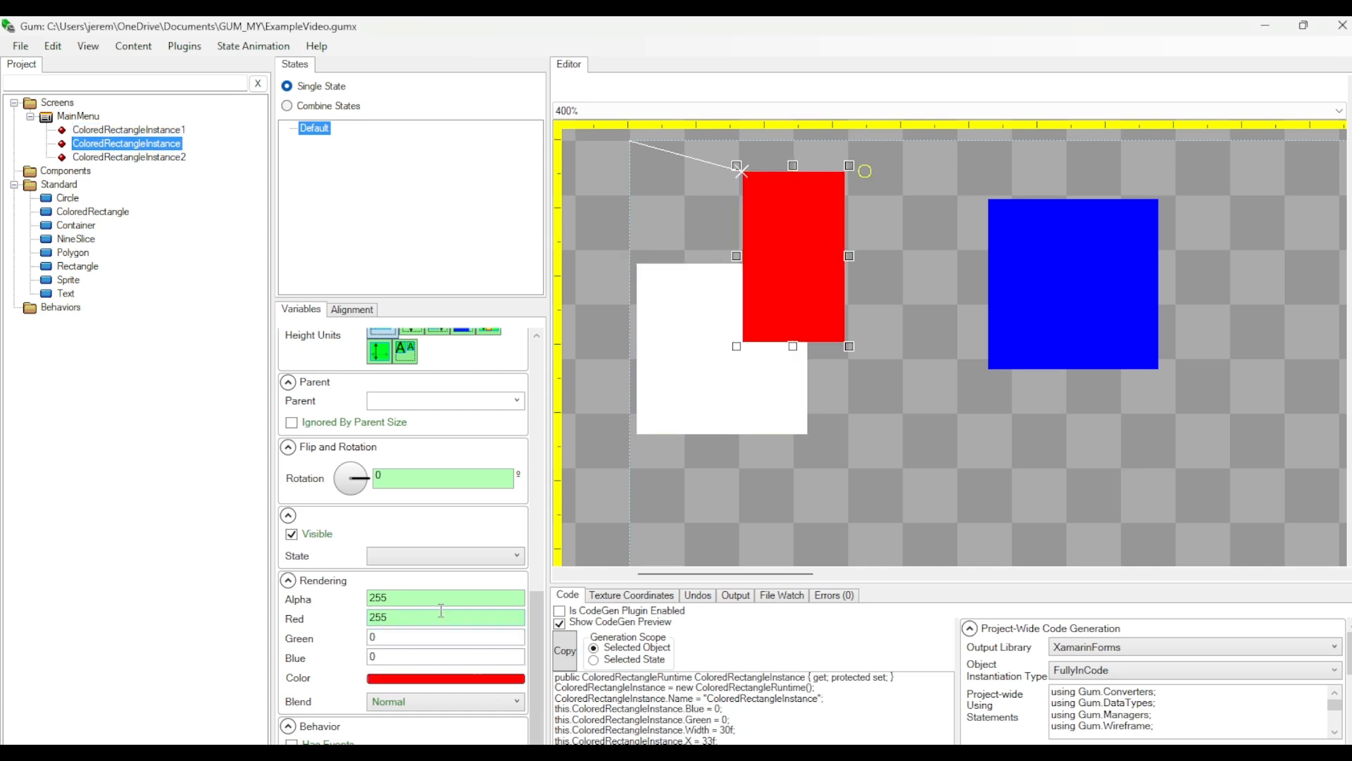
pyautogui.scroll(3, 442, 615)
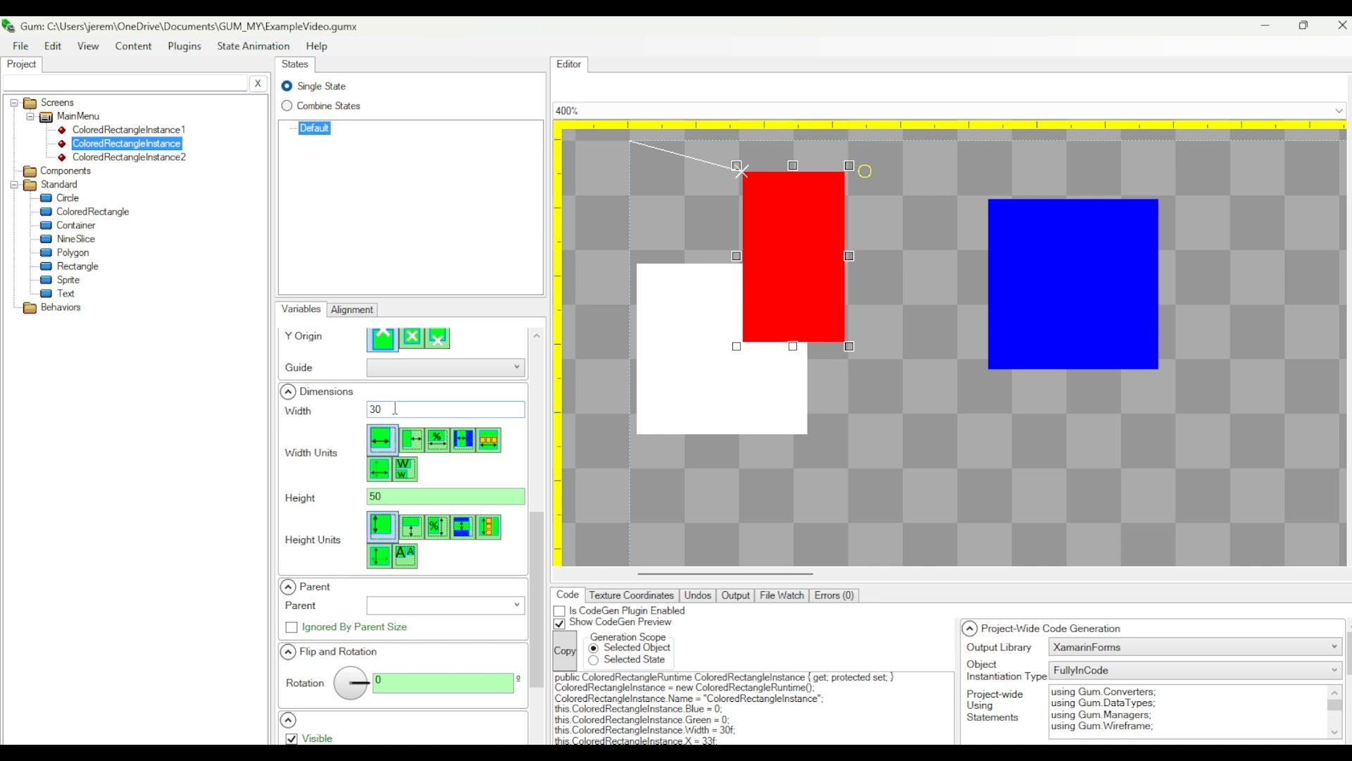
pyautogui.rightClick(396, 408)
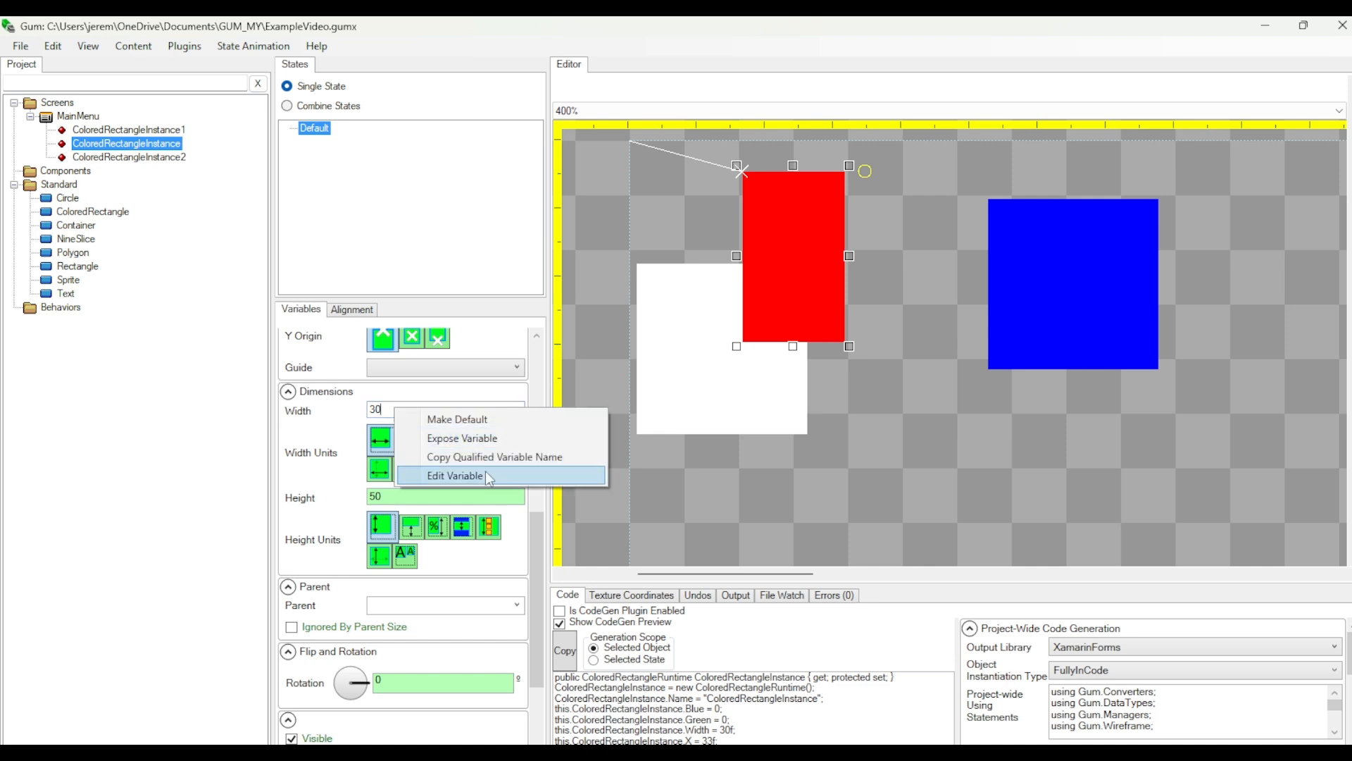
pyautogui.click(462, 421)
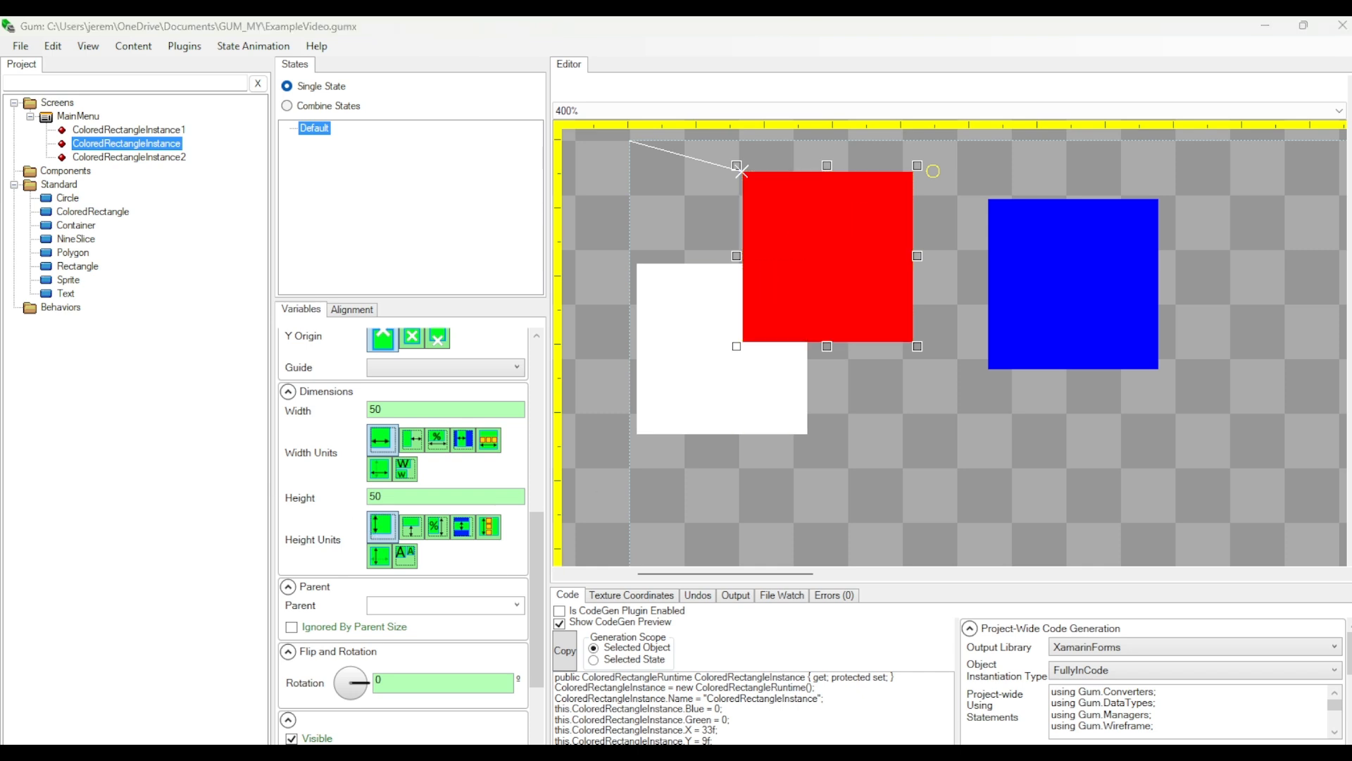
# Move the red rectangle to about X 37, Y 17 and shift its X position to 48.
pyautogui.scroll(5, 365, 653)
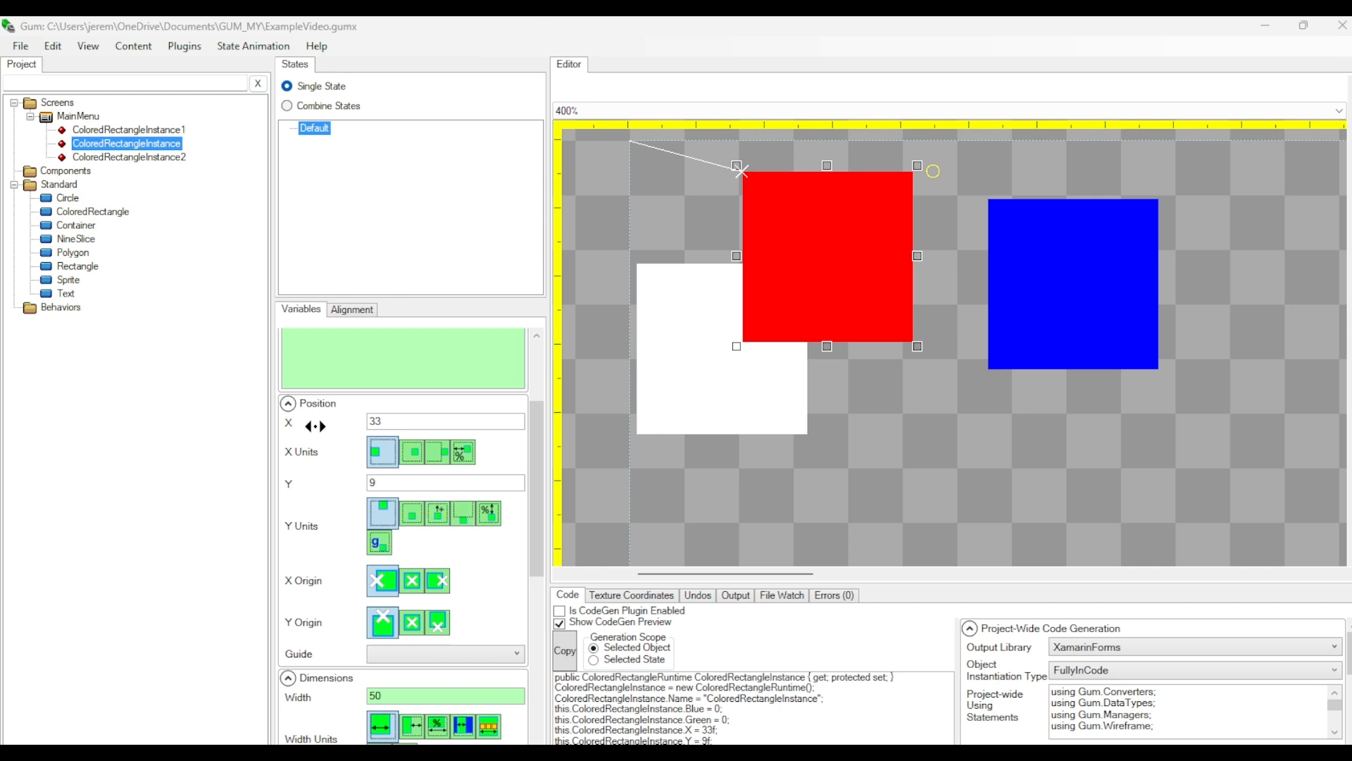
pyautogui.moveTo(890, 272); pyautogui.dragTo(904, 300)
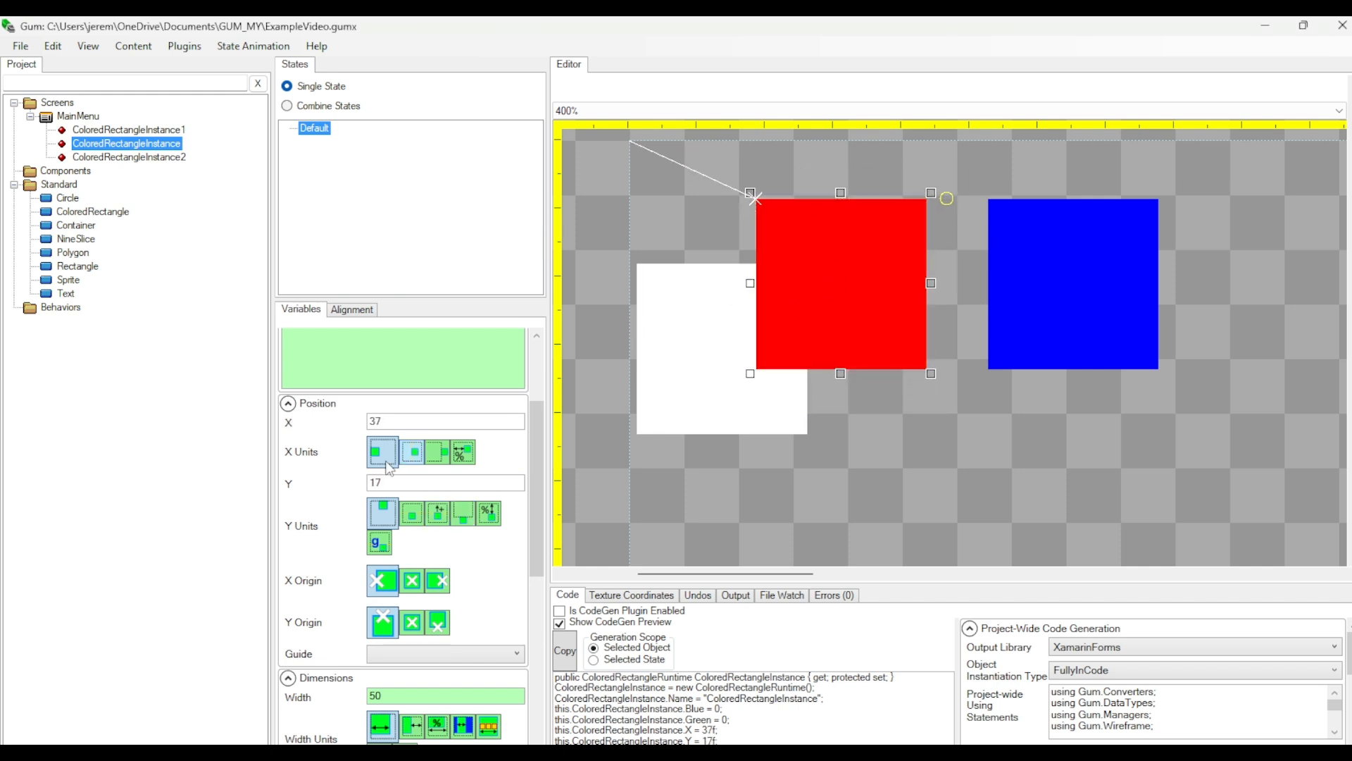
pyautogui.moveTo(305, 423)
pyautogui.mouseDown()
pyautogui.moveTo(333, 422)
pyautogui.moveTo(285, 423)
pyautogui.moveTo(299, 423)
pyautogui.mouseUp()
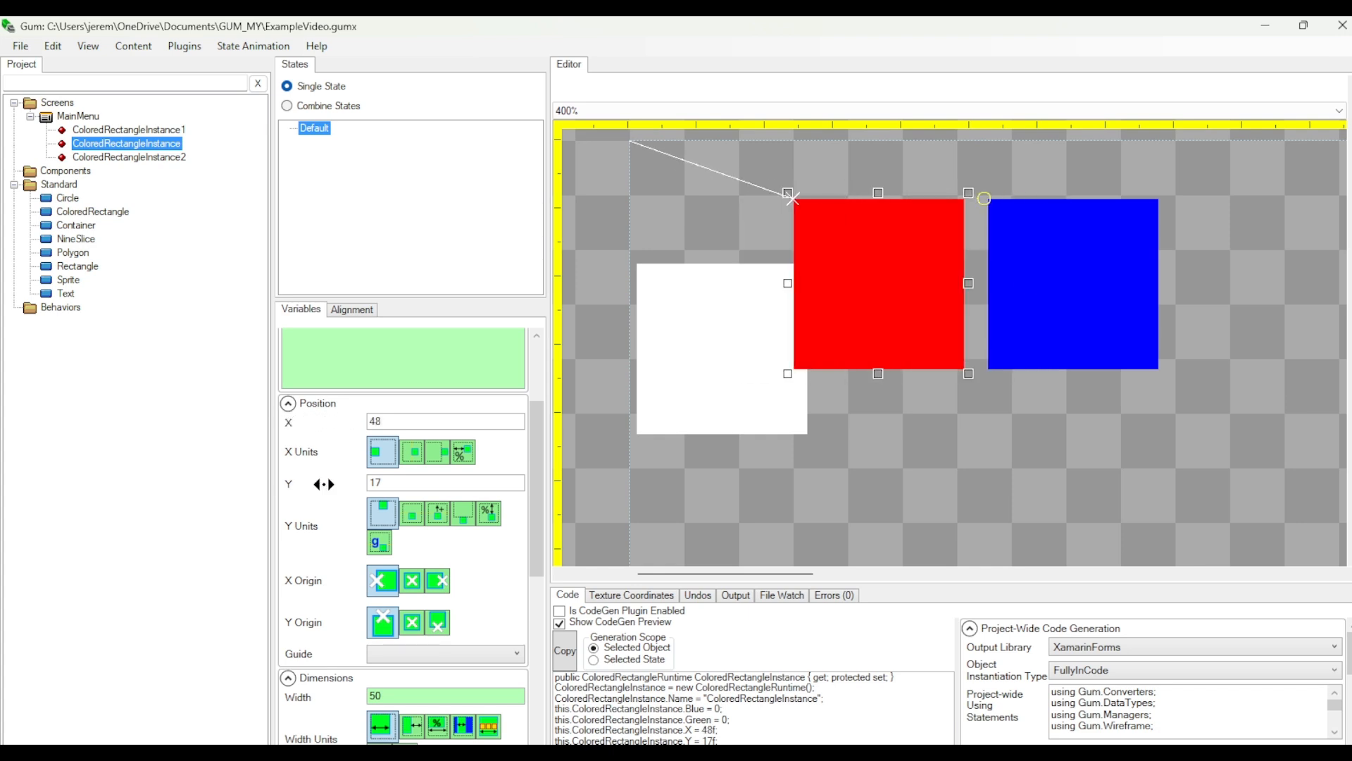
# Rotate the red rectangle to about -31 degrees and widen it to about 56.
pyautogui.scroll(-3, 328, 637)
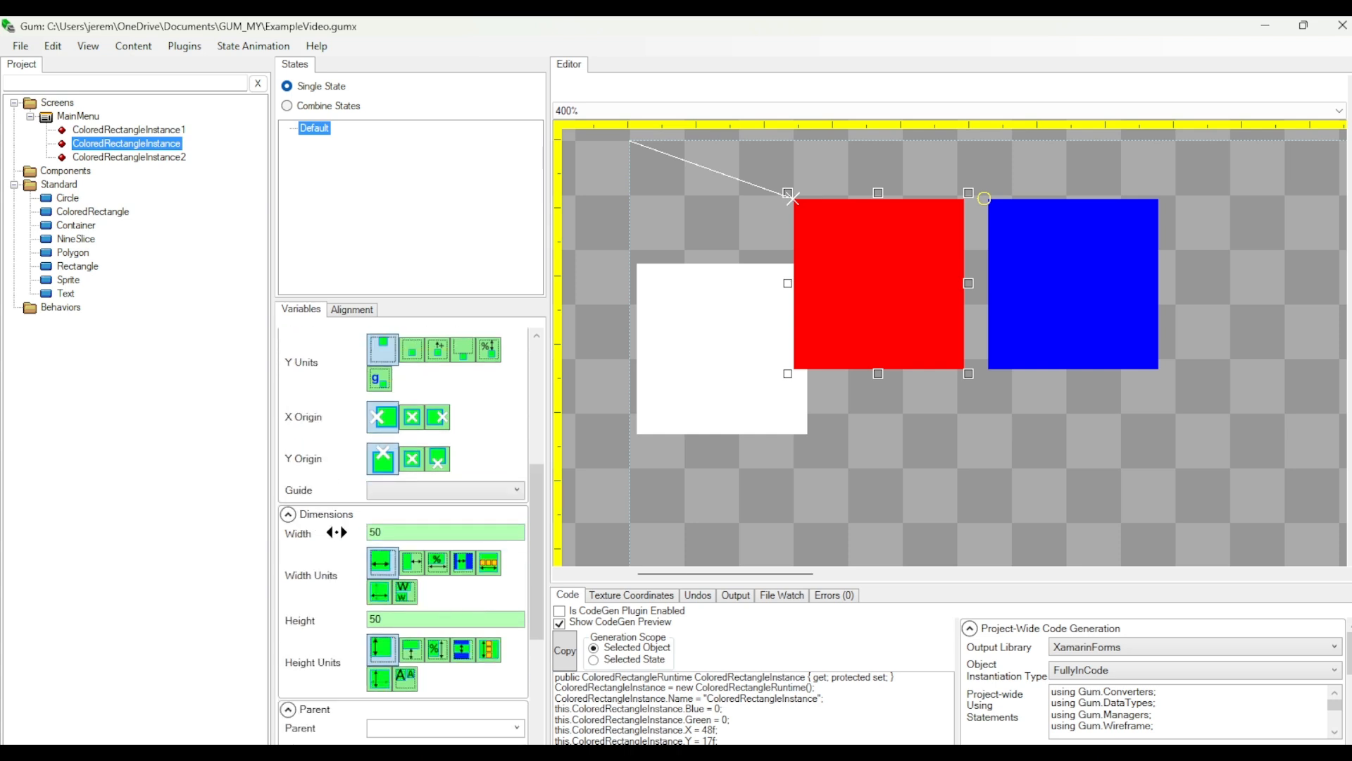
pyautogui.scroll(-1, 331, 535)
pyautogui.scroll(-4, 419, 586)
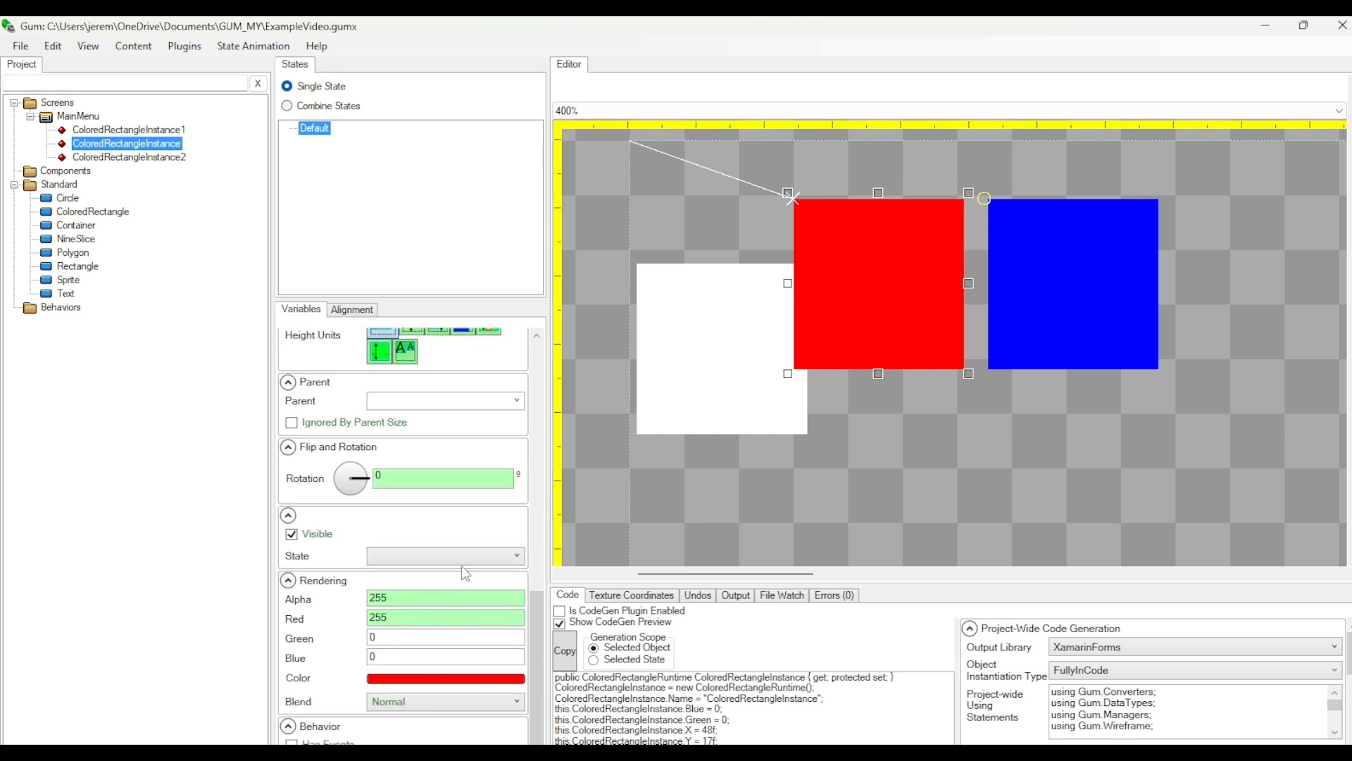
pyautogui.moveTo(336, 479); pyautogui.dragTo(365, 491)
pyautogui.scroll(3, 334, 503)
pyautogui.scroll(3, 335, 503)
pyautogui.moveTo(305, 574)
pyautogui.mouseDown()
pyautogui.moveTo(345, 576)
pyautogui.moveTo(310, 577)
pyautogui.mouseUp()
# Move the rotated red rectangle to about X 58, Y 25 and fine-adjust its X position.
pyautogui.scroll(3, 309, 574)
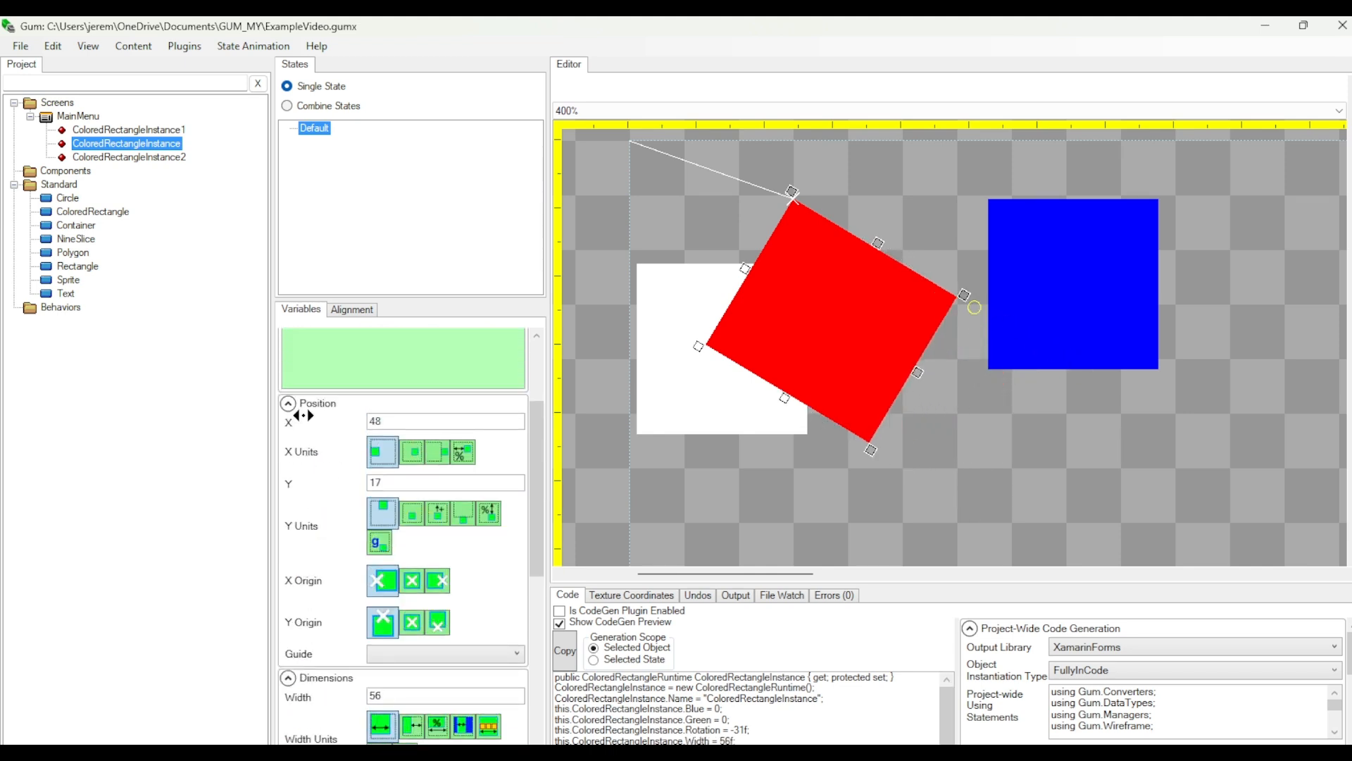
pyautogui.moveTo(295, 422)
pyautogui.mouseDown()
pyautogui.moveTo(343, 428)
pyautogui.moveTo(303, 421)
pyautogui.moveTo(321, 423)
pyautogui.mouseUp()
pyautogui.moveTo(929, 312); pyautogui.dragTo(855, 339)
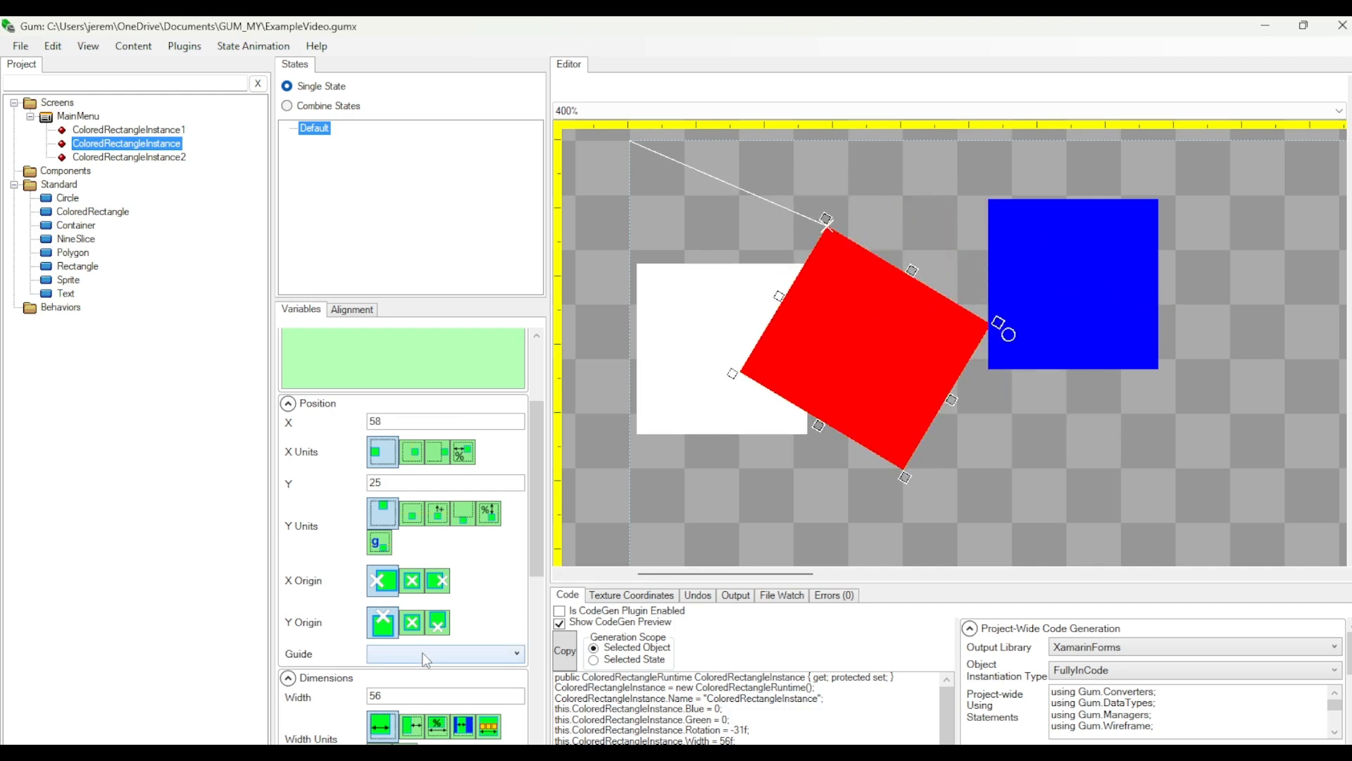
pyautogui.moveTo(304, 423); pyautogui.dragTo(314, 431)
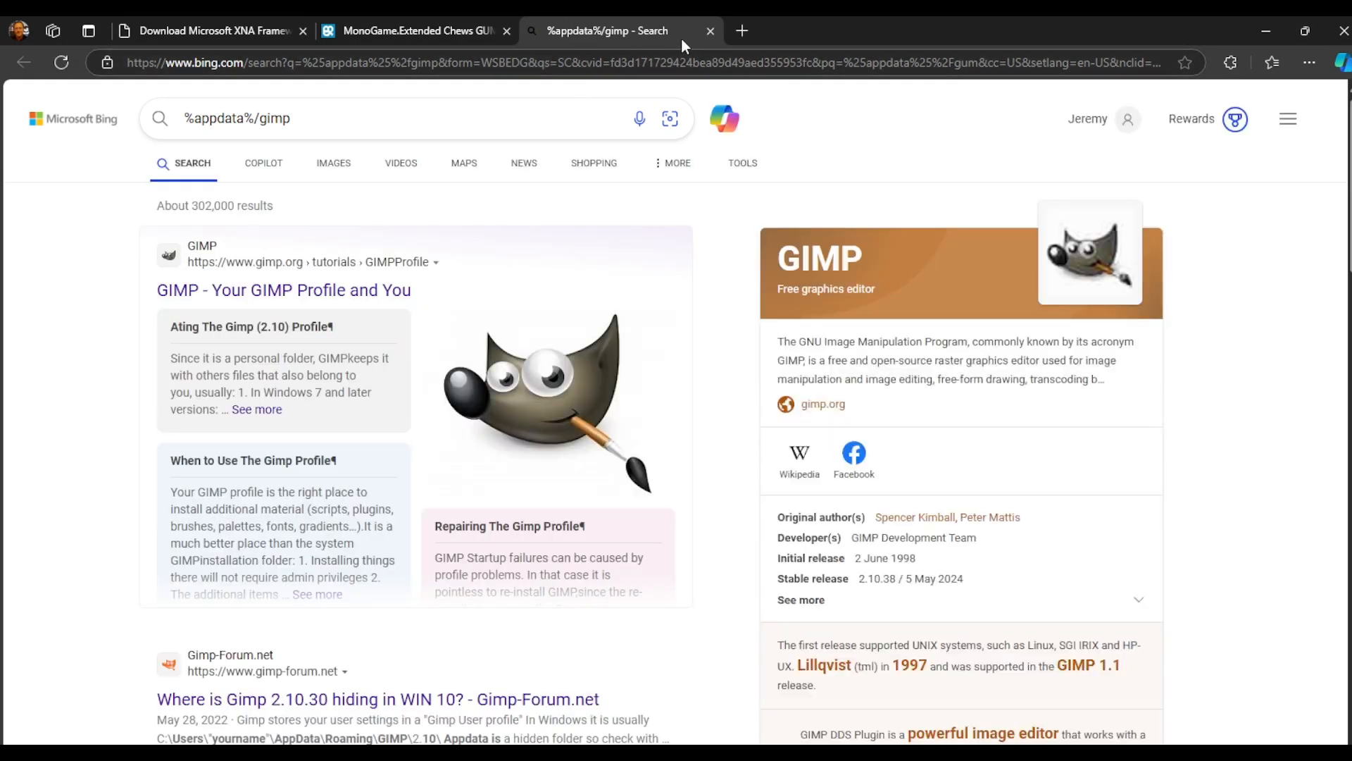
# Close the GIMP search page in the browser and open the %appdata%/Gum folder in File Explorer.
pyautogui.click(706, 31)
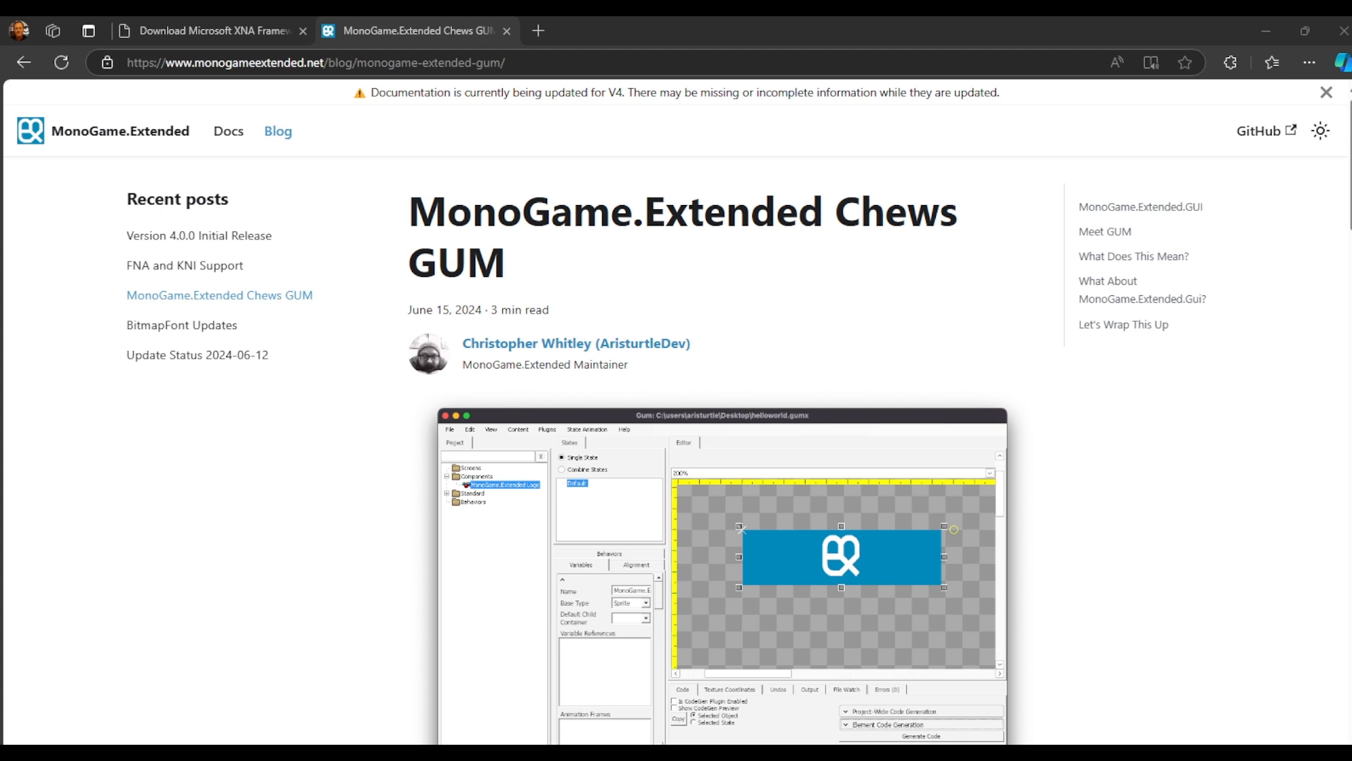
pyautogui.hotkey('alt', 'Tab')
pyautogui.click(773, 77)
pyautogui.write('%appdata%/gum')
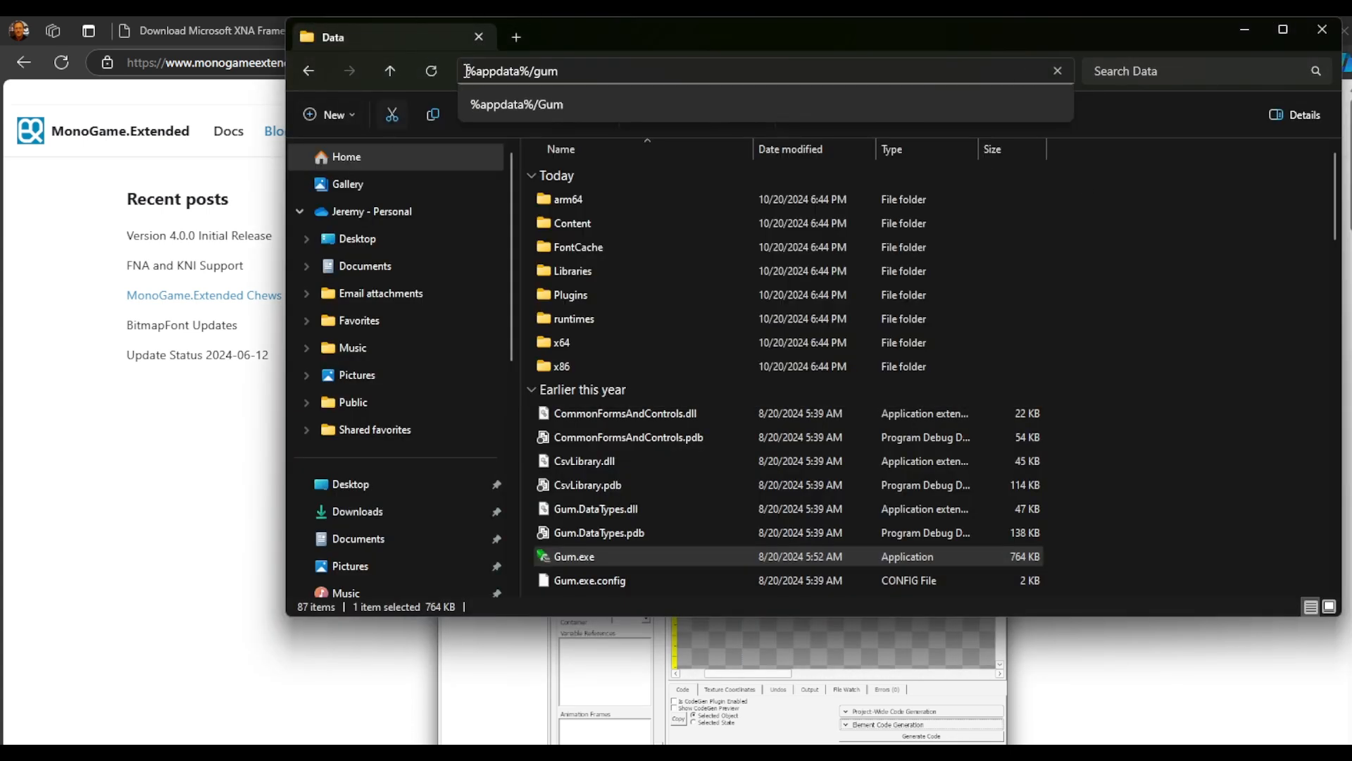
pyautogui.click(605, 118)
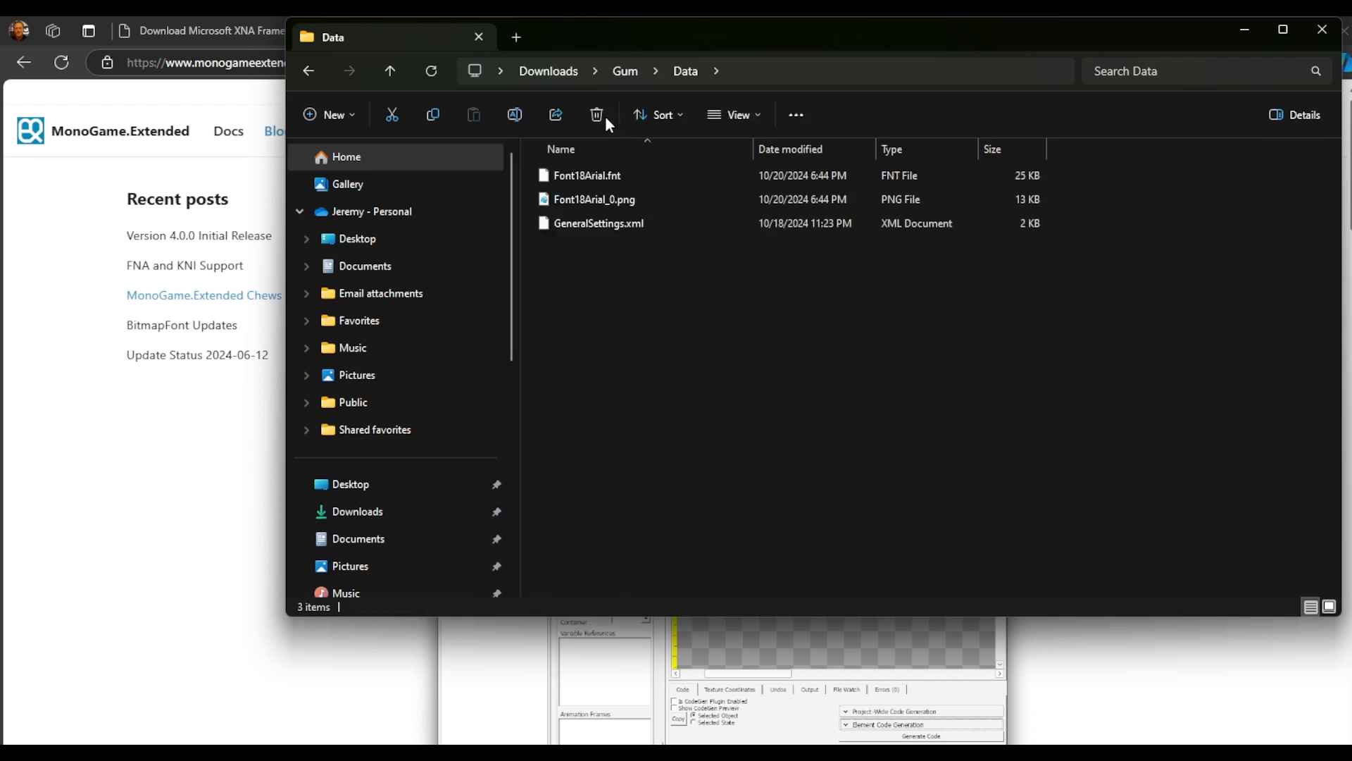
# Open GeneralSettings.xml from the Gum folder in Notepad++ and look through its settings.
pyautogui.moveTo(669, 297); pyautogui.dragTo(602, 219)
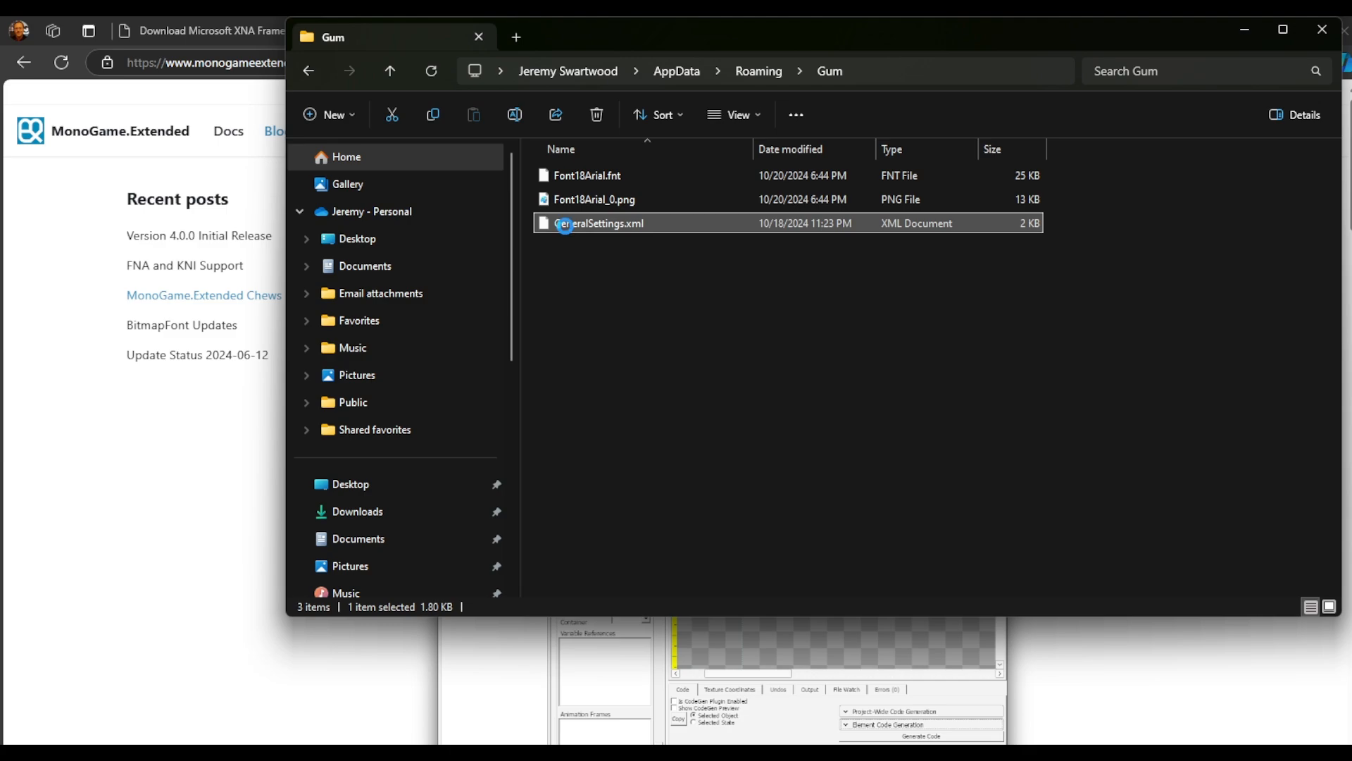
pyautogui.rightClick(565, 225)
pyautogui.click(634, 310)
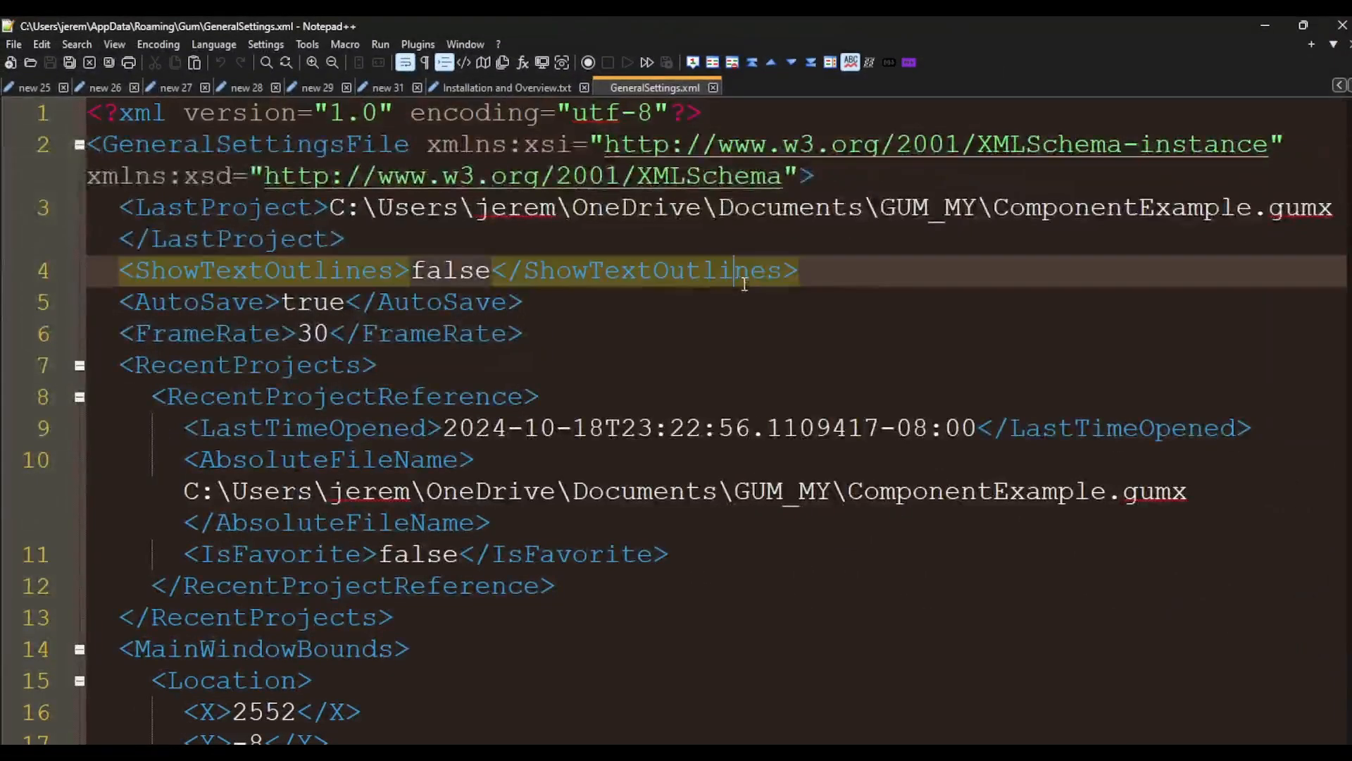
pyautogui.scroll(-6, 724, 306)
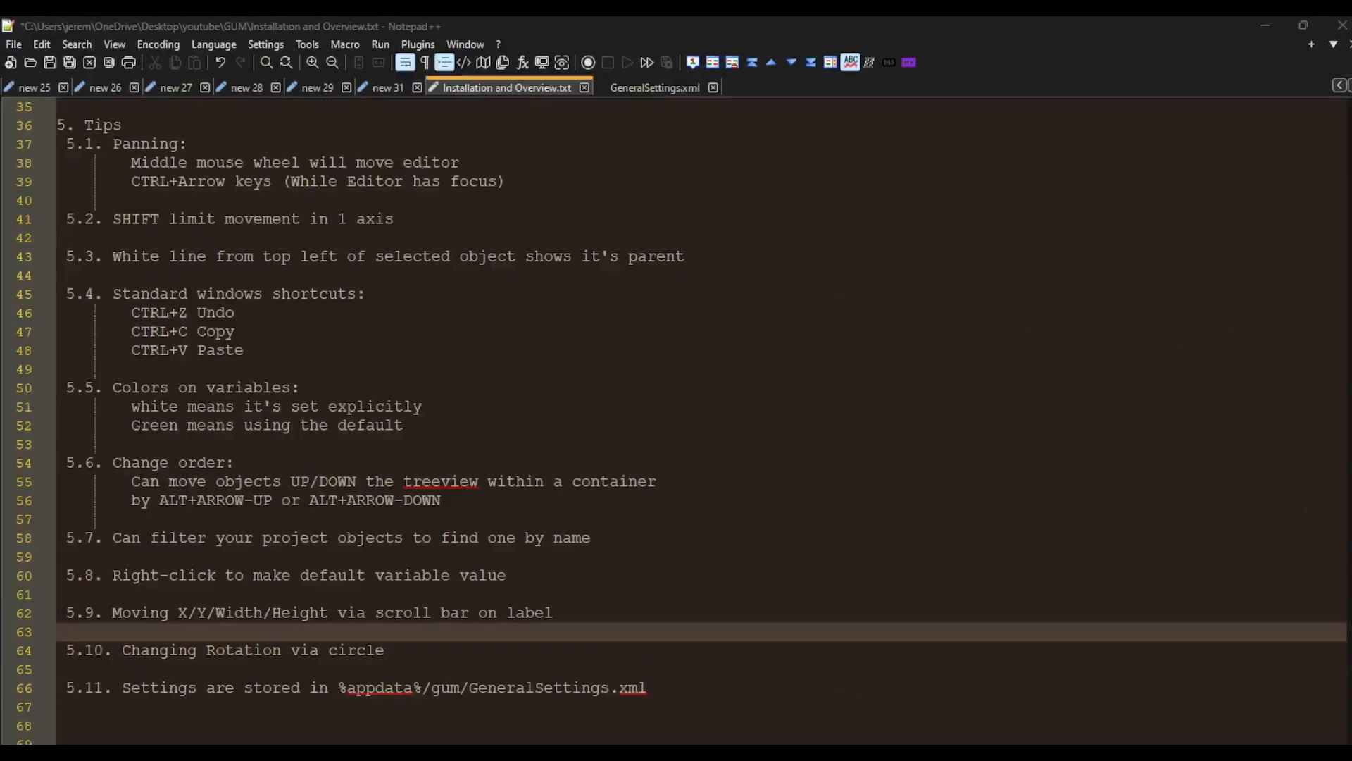